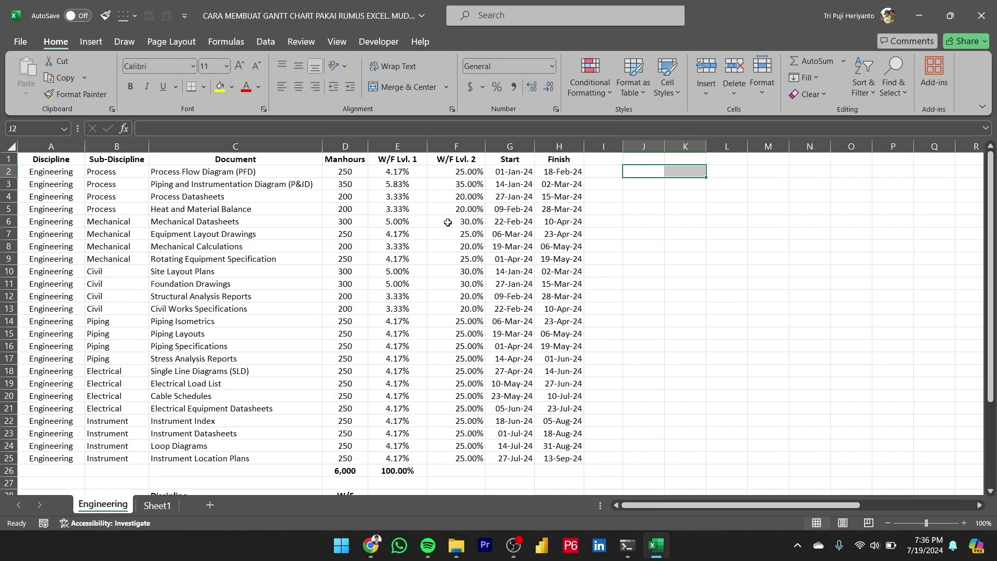
Review the engineering document list, its W/F summary by discipline, and the Start and Finish date columns
scroll(395, 263, down, 2)
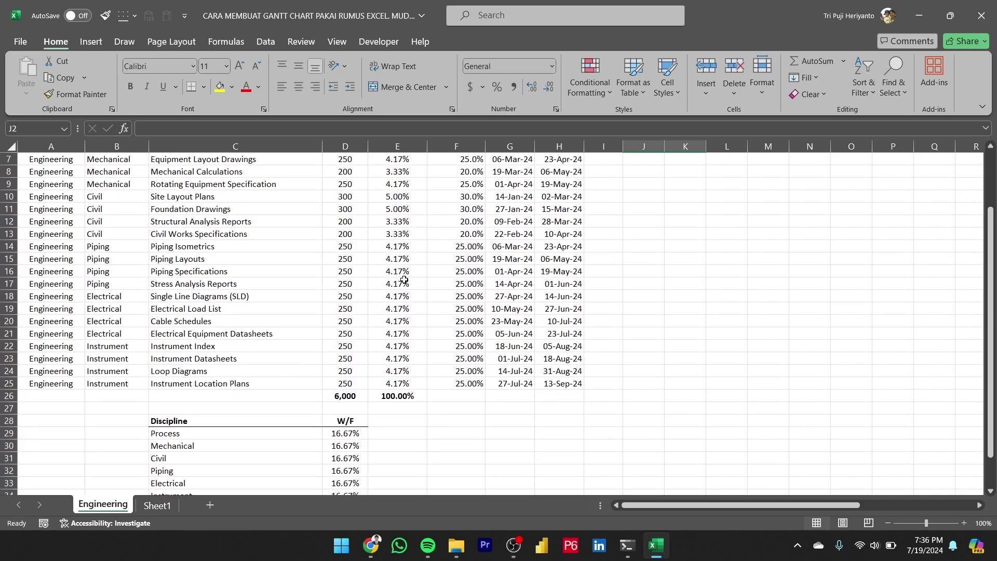
scroll(404, 281, up, 2)
scroll(393, 275, down, 4)
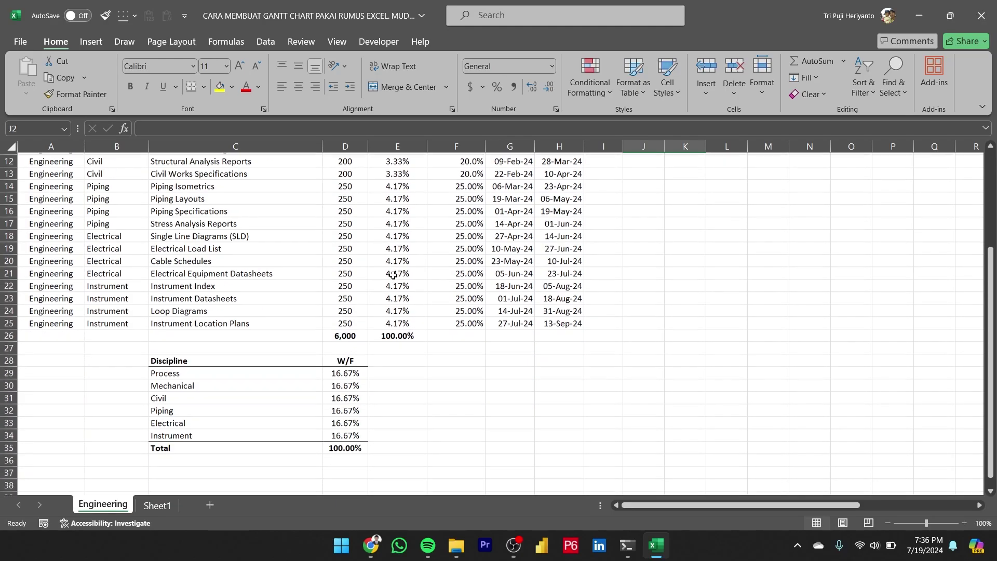
scroll(394, 275, down, 1)
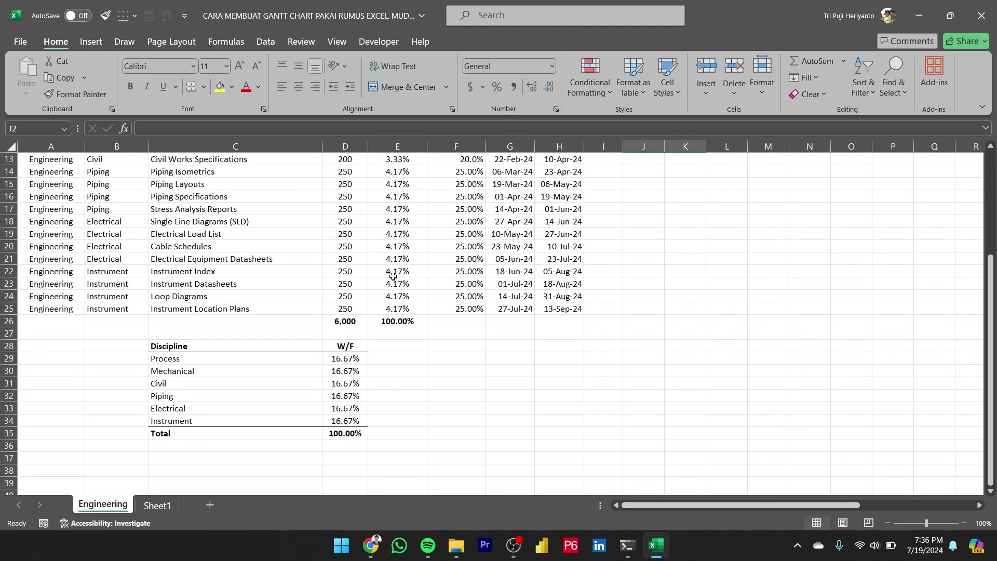
scroll(393, 276, up, 4)
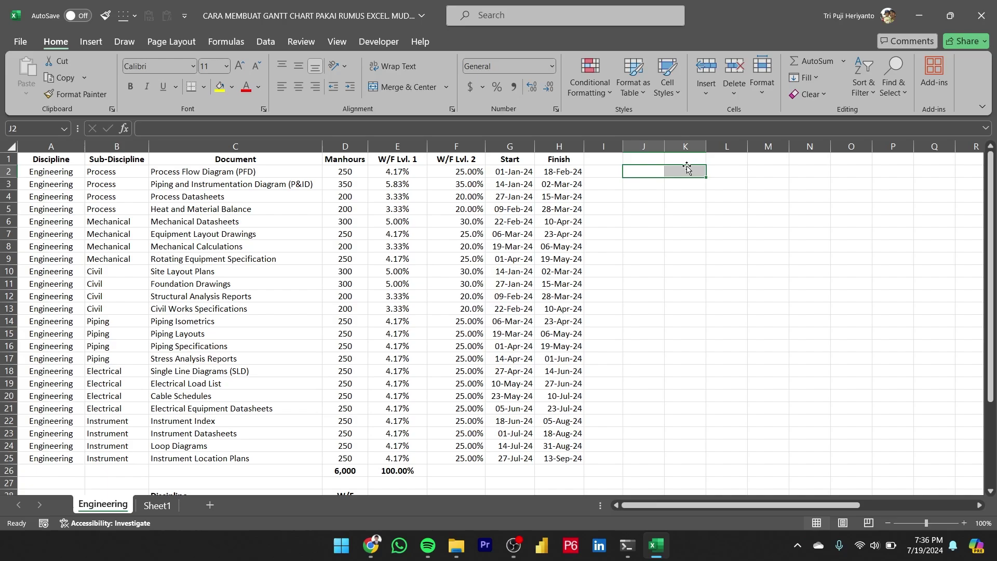
click(519, 172)
click(559, 171)
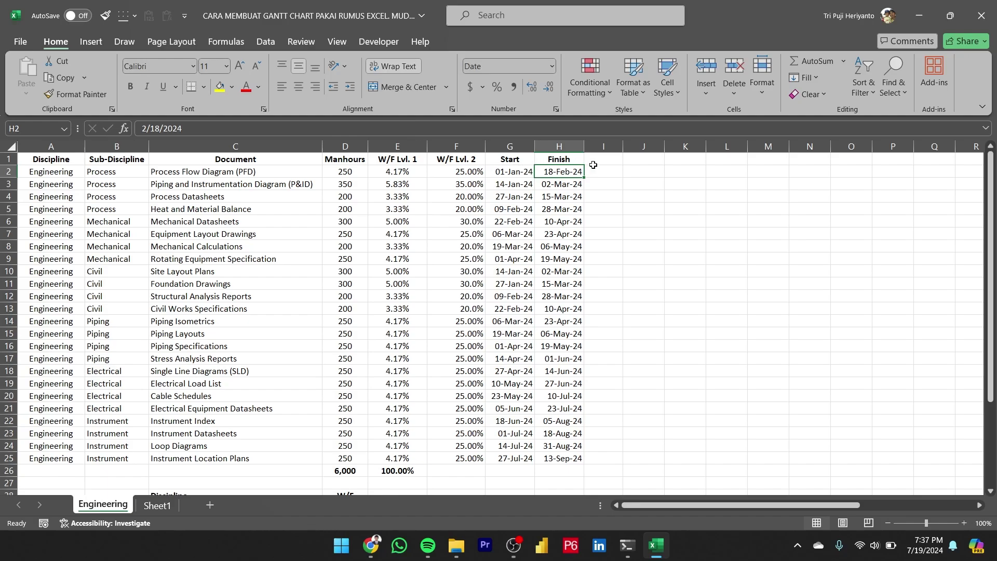
click(630, 160)
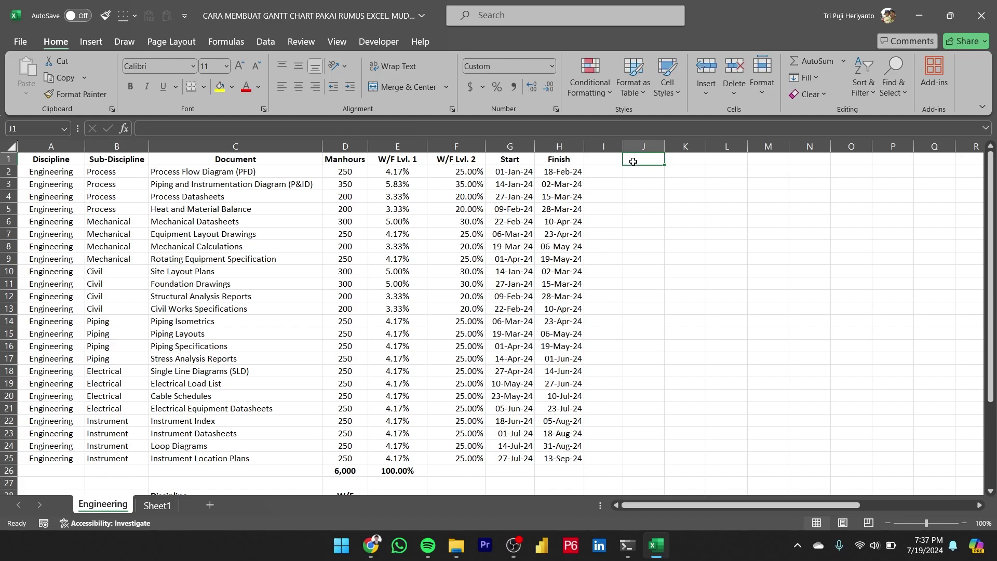
click(672, 159)
click(651, 161)
click(682, 160)
click(654, 160)
click(513, 158)
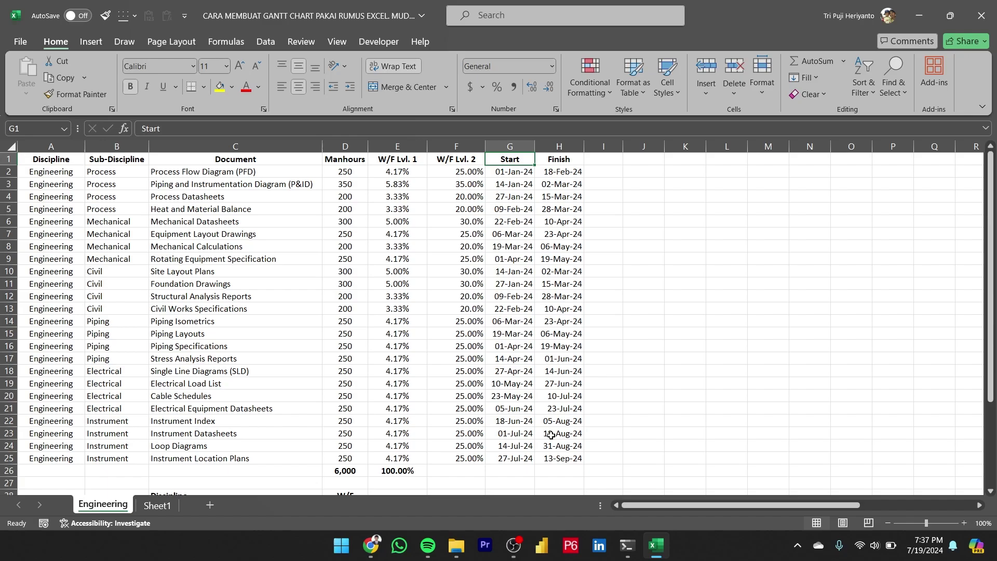
Insert a blank row above the table header and calculate the earliest Start date in G1 with =MIN(G3:G26)
right_click(9, 159)
click(59, 295)
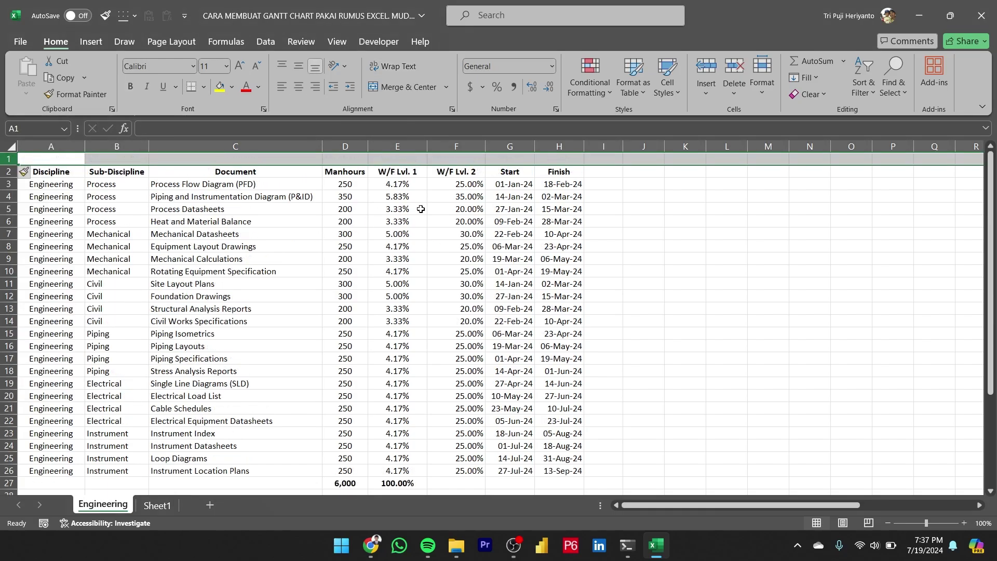
click(515, 158)
text(=)
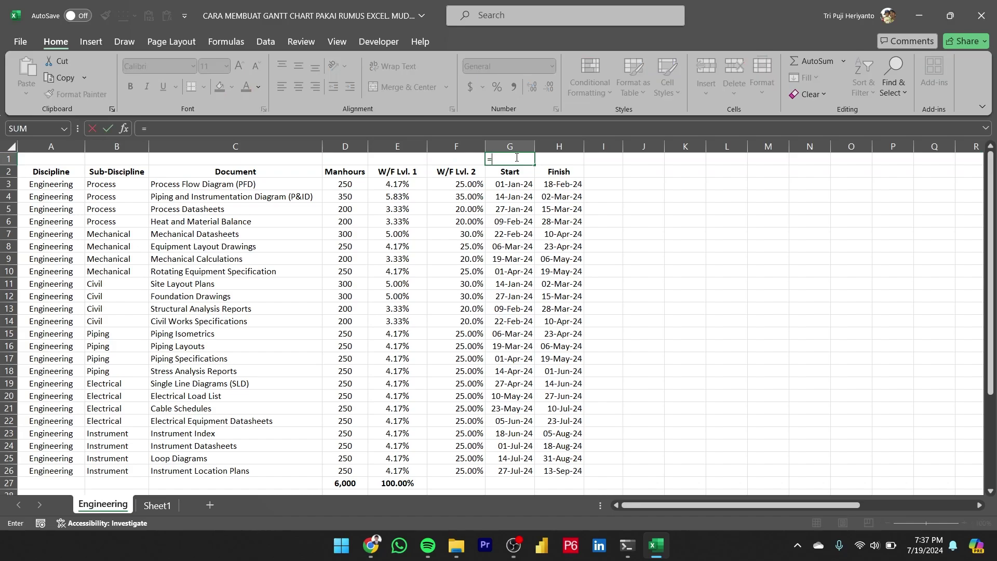
text(min)
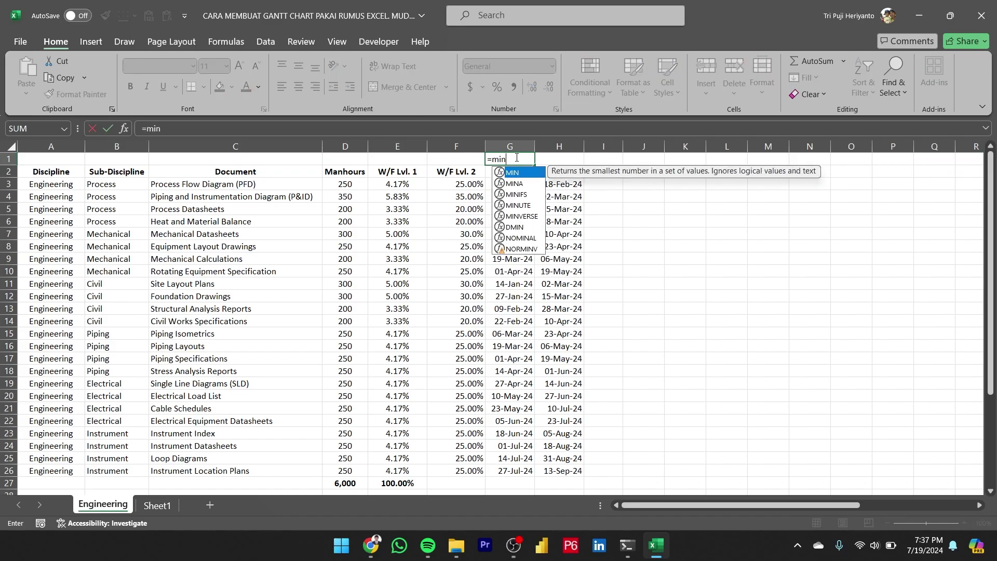
text(()
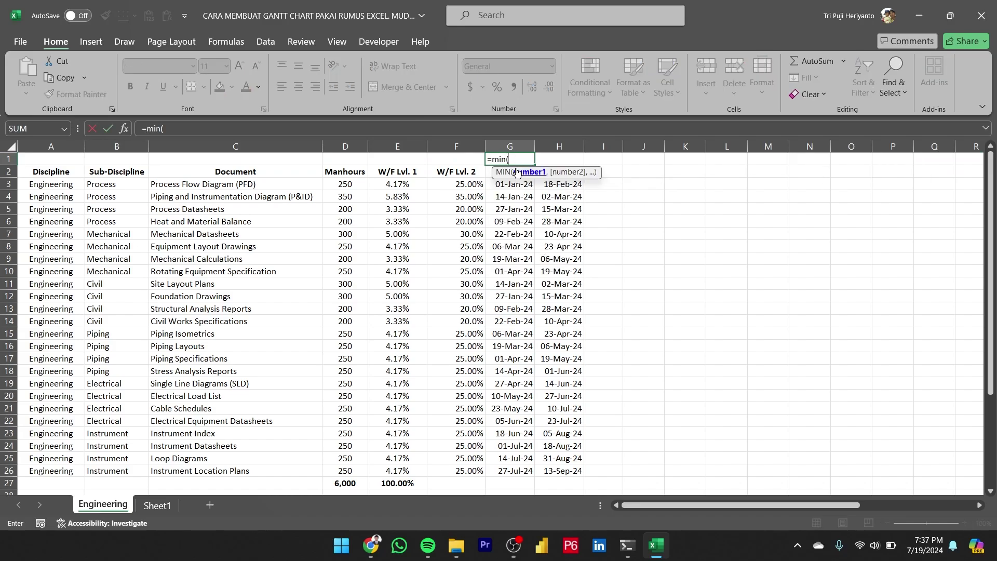
key(Down)
key(Down)
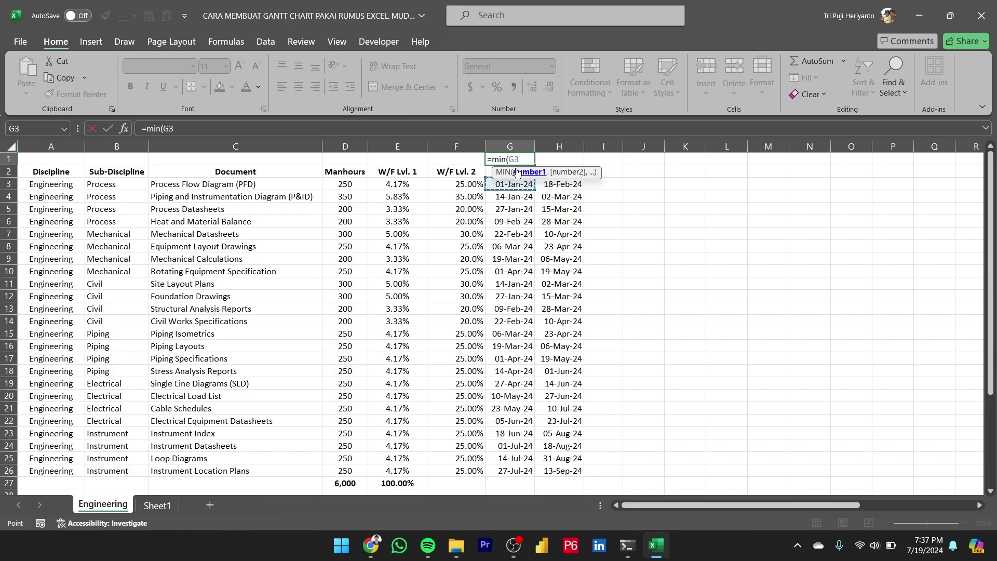
key(ctrl+shift+Down)
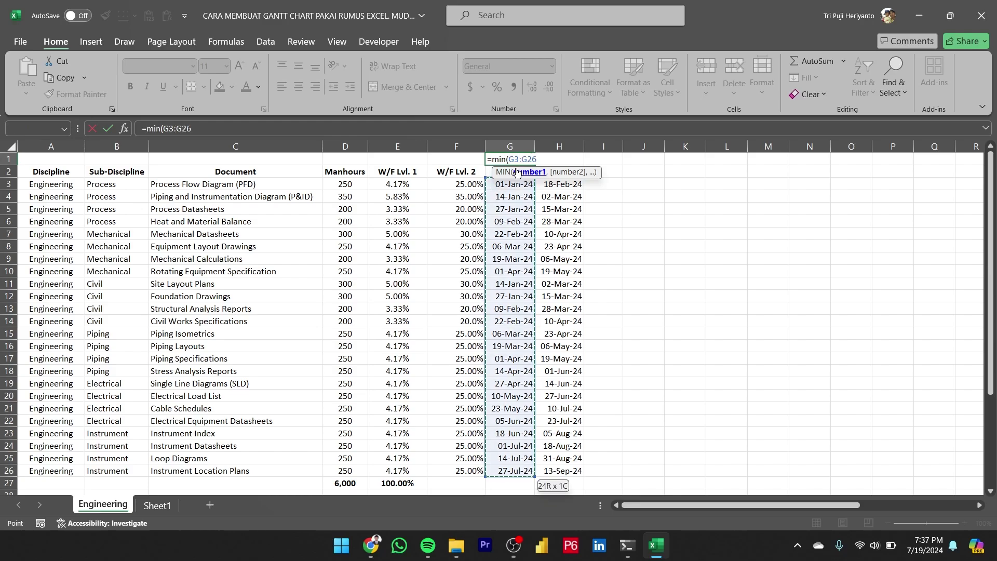
text())
key(Return)
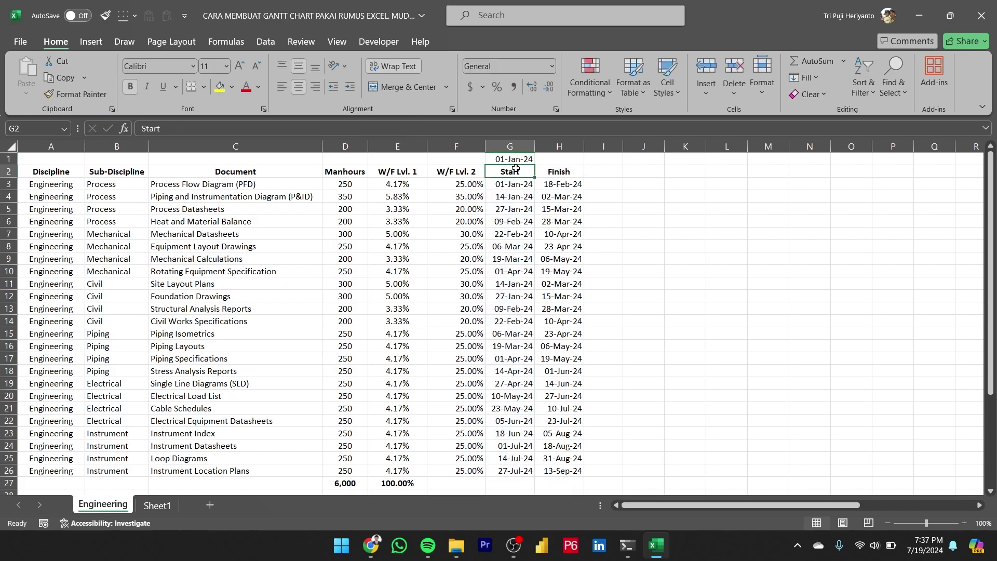
key(Up)
key(Down)
click(515, 159)
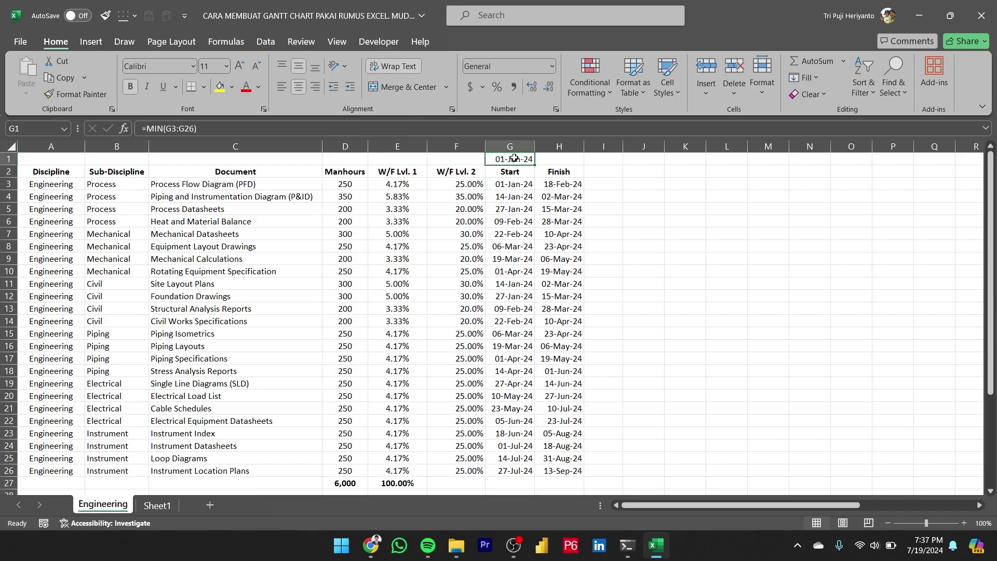
Calculate the latest Finish date in H1 with =MAX(H3:H26)
click(561, 157)
text(=)
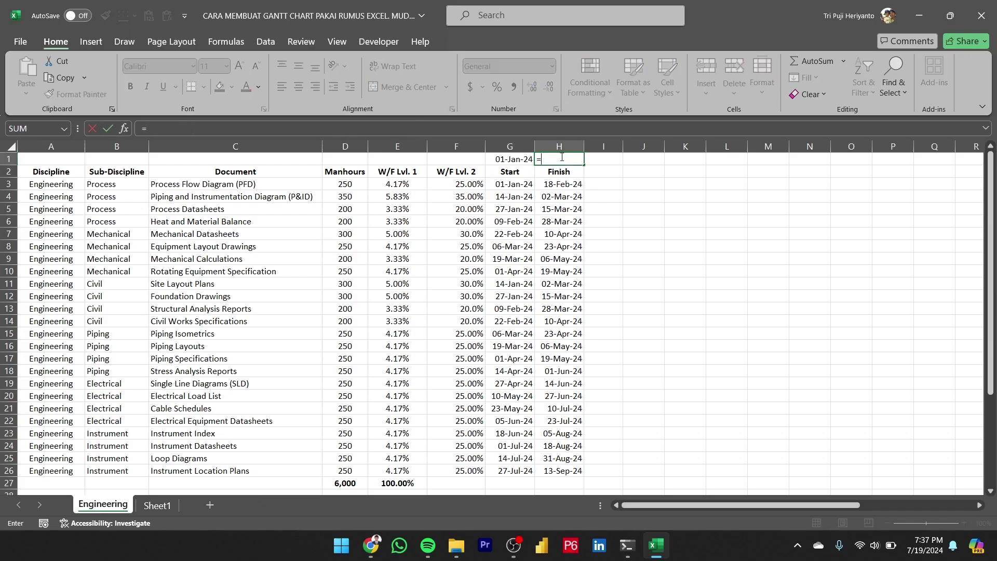
text(max)
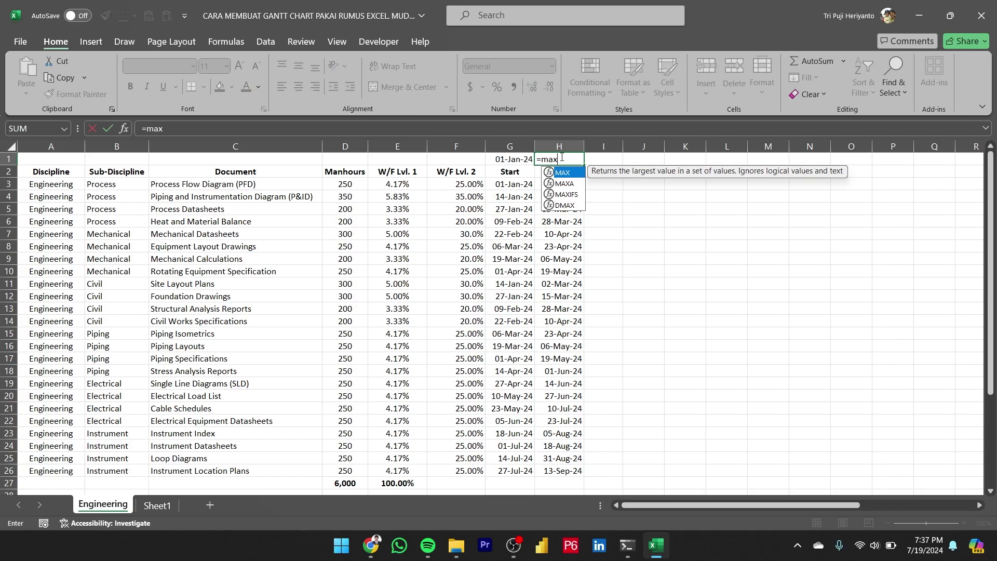
text(()
key(Down)
key(Down)
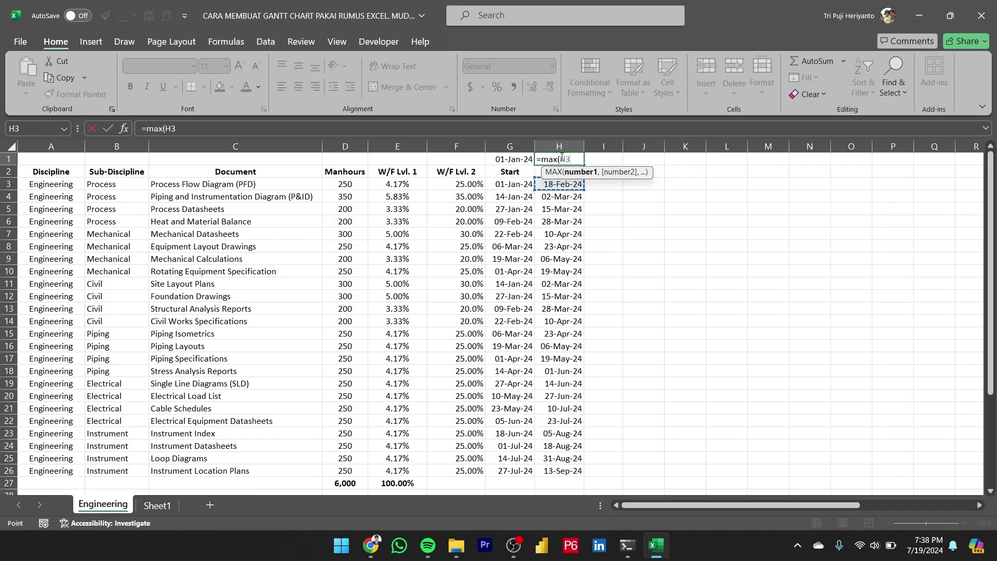
key(ctrl+shift+Down)
key(Return)
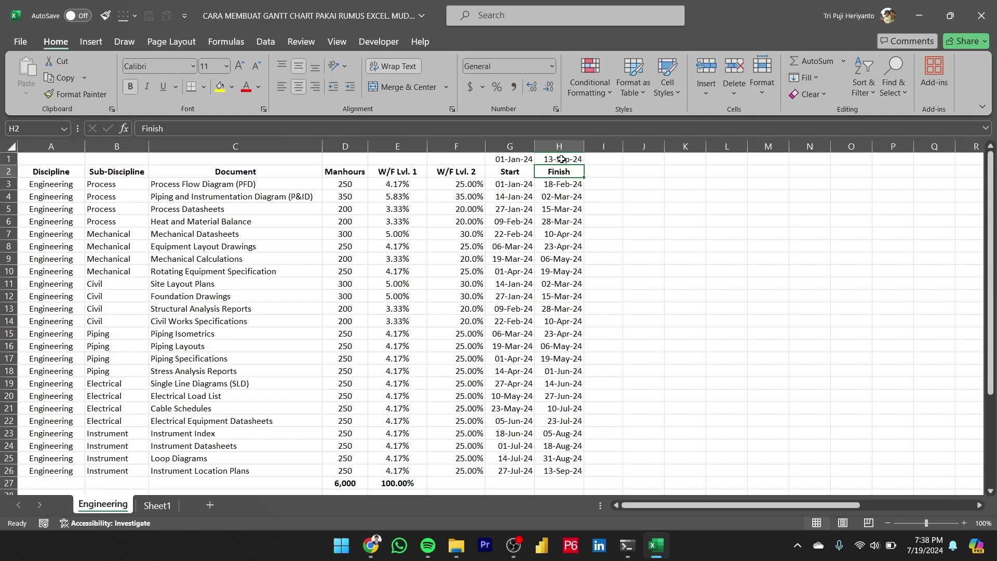
Set the Start date of the Process Flow Diagram (PFD) in G3 to 2 January
key(Down)
key(Left)
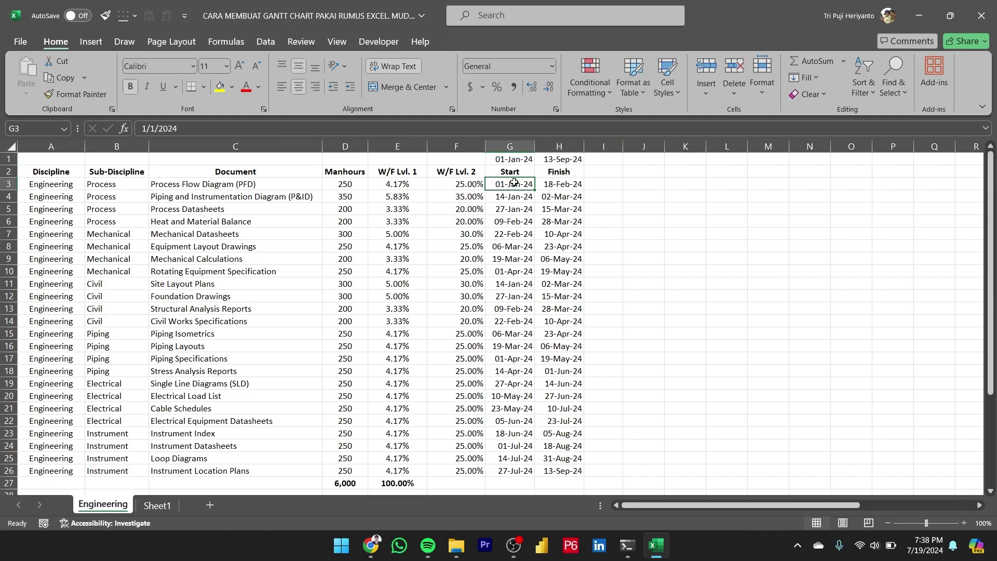
text(2jan)
key(Return)
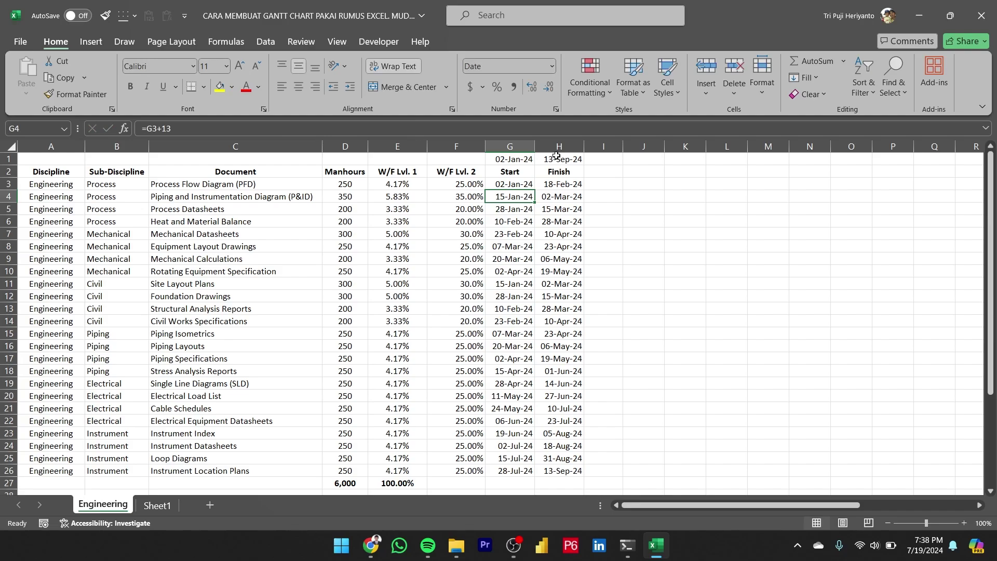
Enter 2-Jan-24 in J1 as the first date of the weekly timeline
click(658, 155)
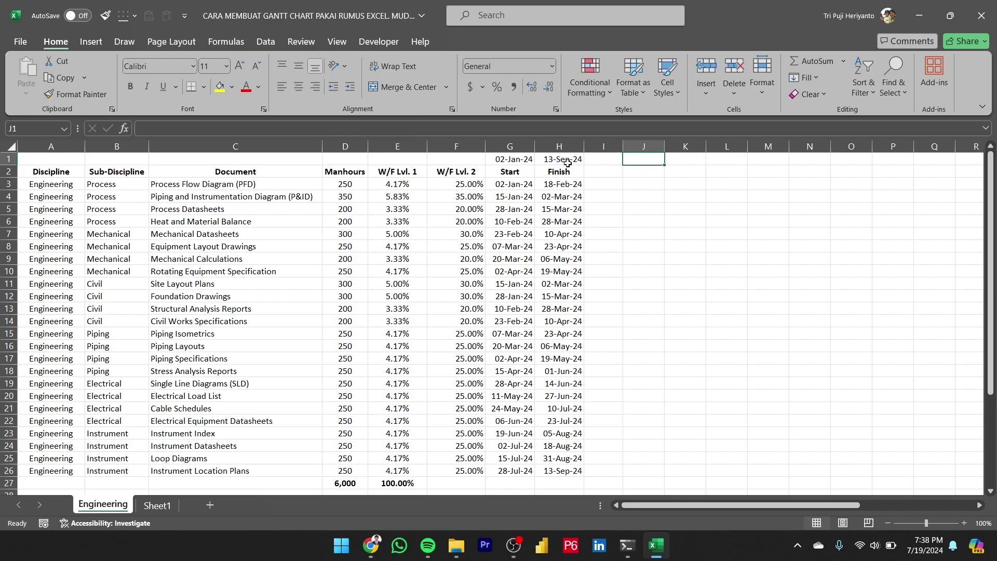
text(2-Jan-24)
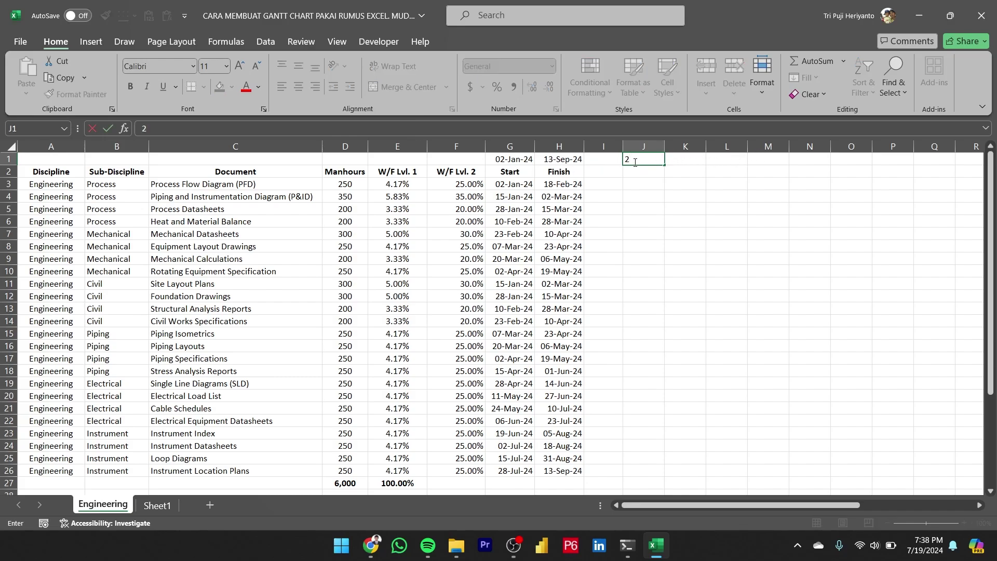
key(Return)
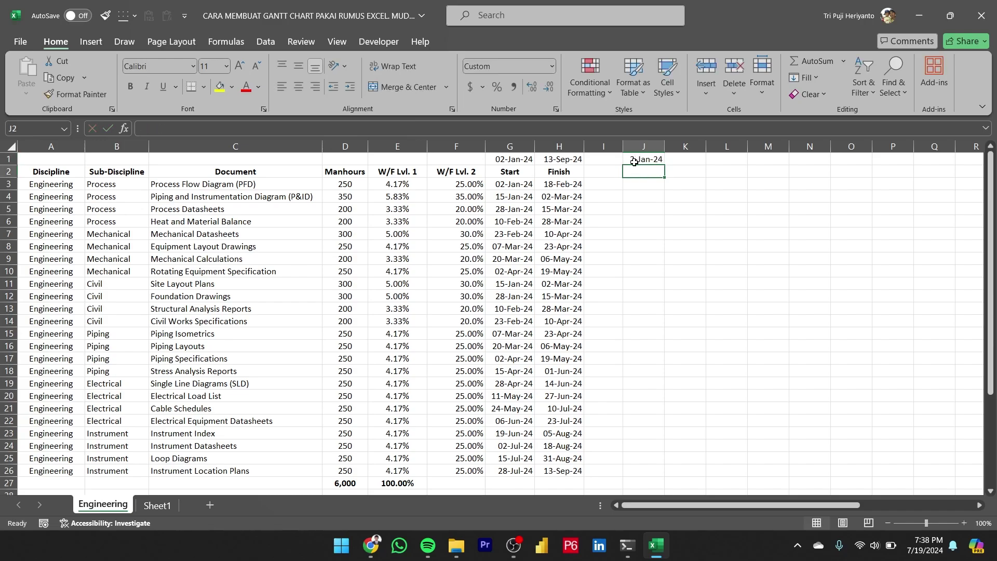
Enter the formula =J1+7 in K1 for the second weekly timeline date
key(Up)
key(Right)
text(=)
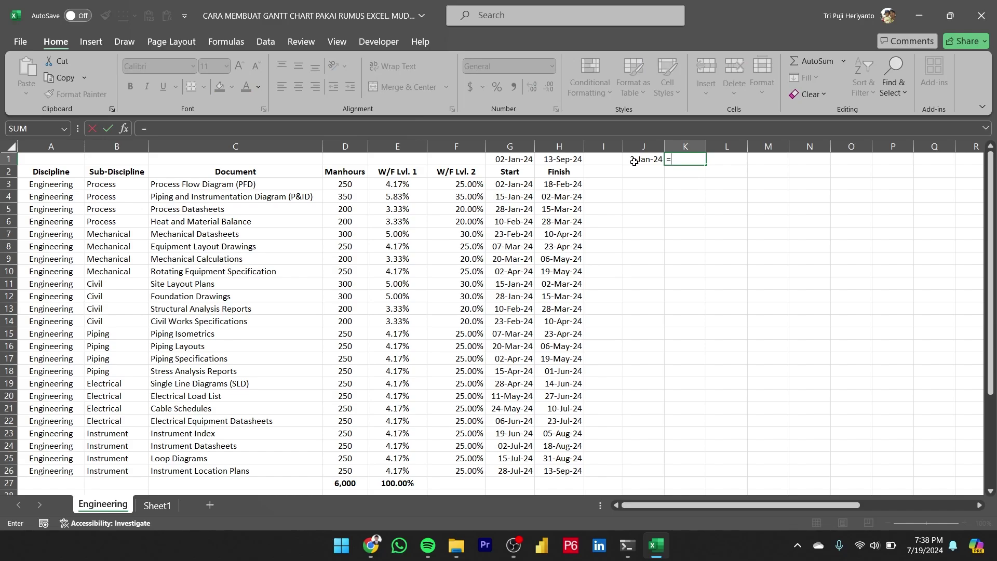
click(634, 162)
text(+)
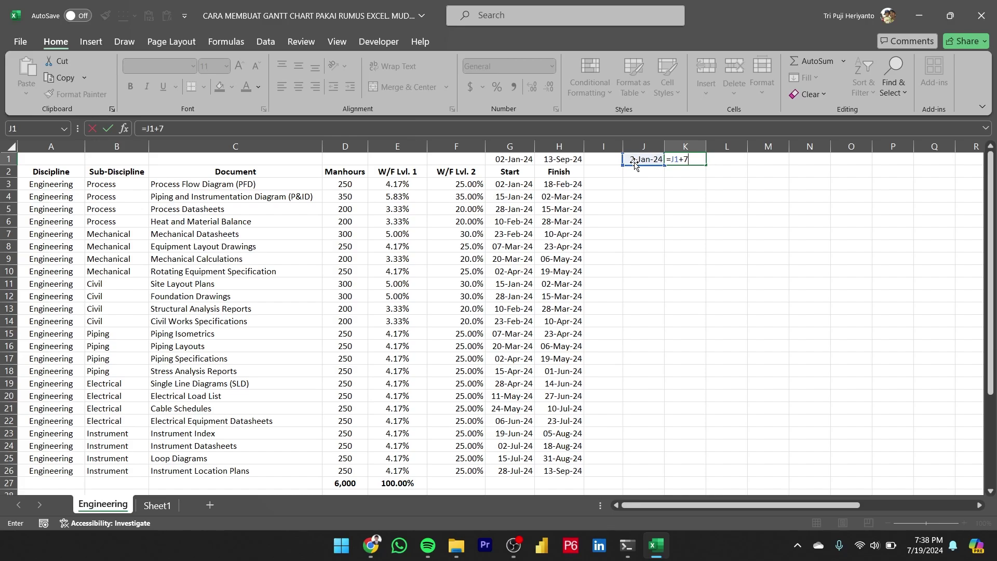
text(7)
key(Return)
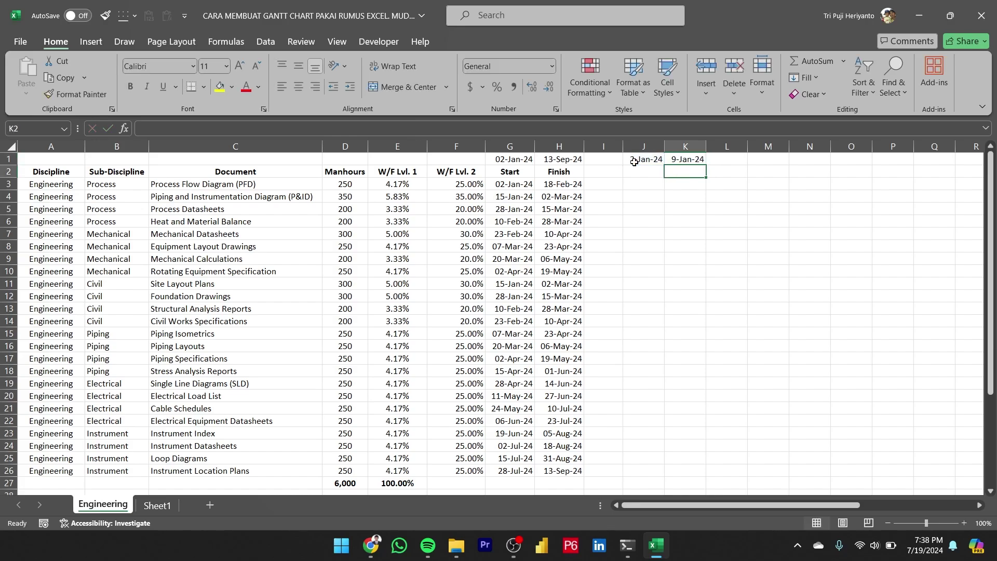
Fill the K1 weekly date formula across row 1 through BL1
key(Up)
key(ctrl+c)
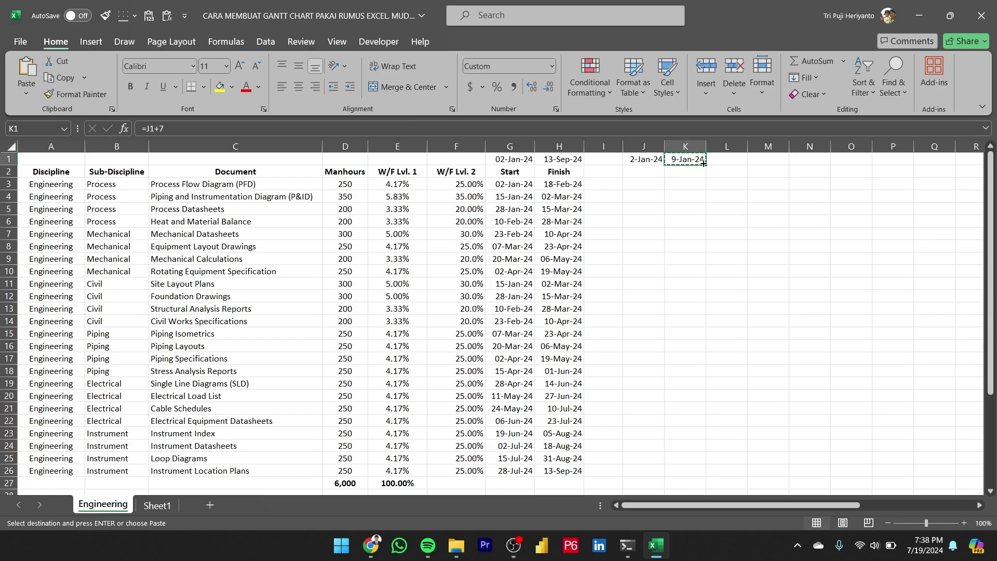
key(Escape)
drag(707, 165, 932, 168)
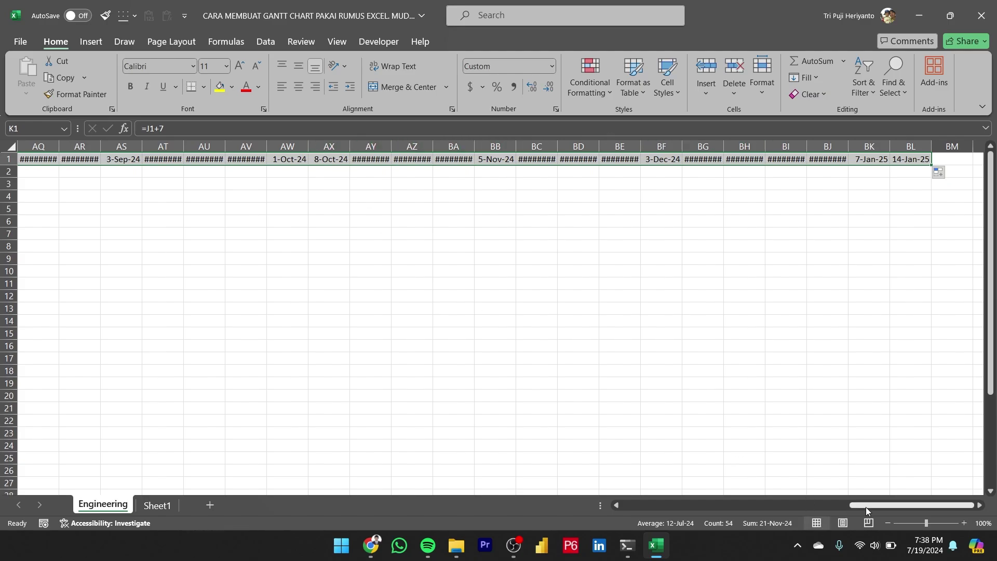
Autofit the widths of columns AU and AT to their dates
drag(865, 506, 775, 483)
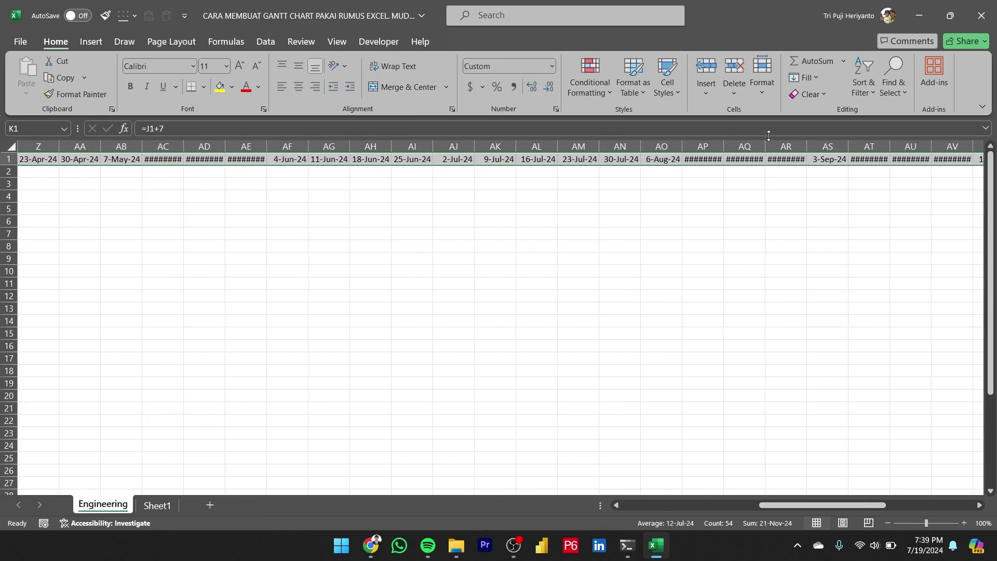
double_click(931, 146)
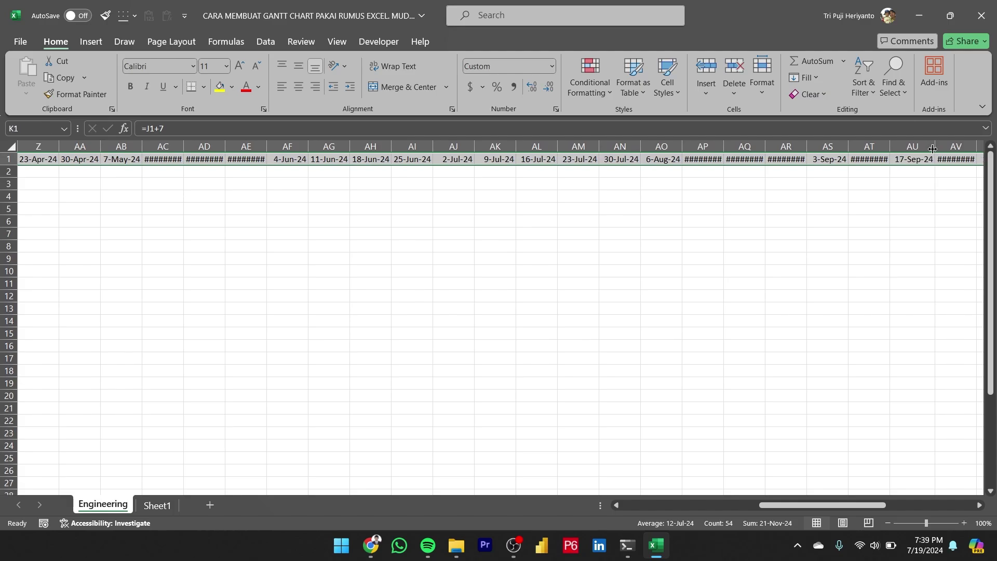
double_click(890, 146)
click(911, 157)
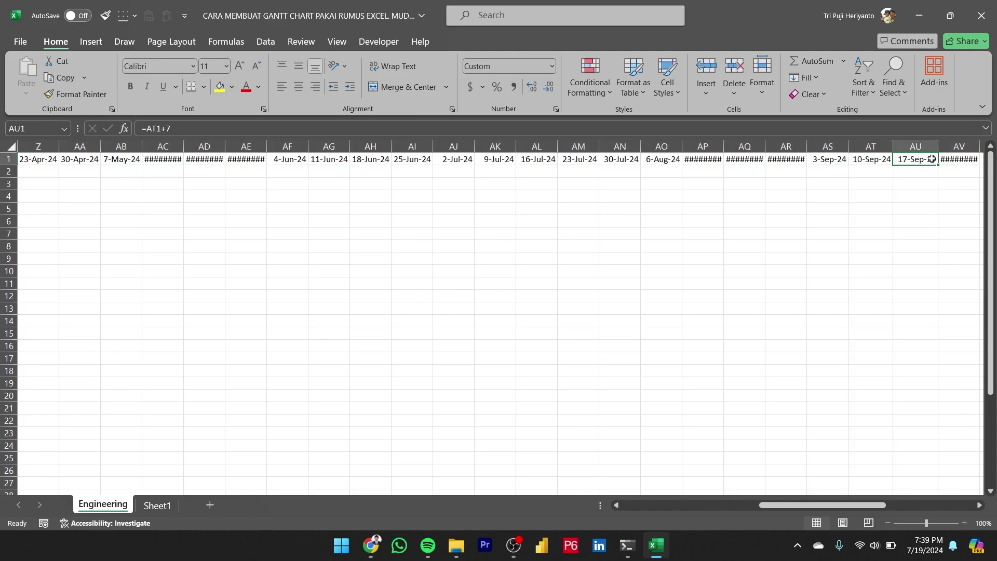
Delete the surplus timeline columns from AV onward so that the weekly dates end at 17-Sep-24
drag(848, 504, 926, 523)
click(717, 146)
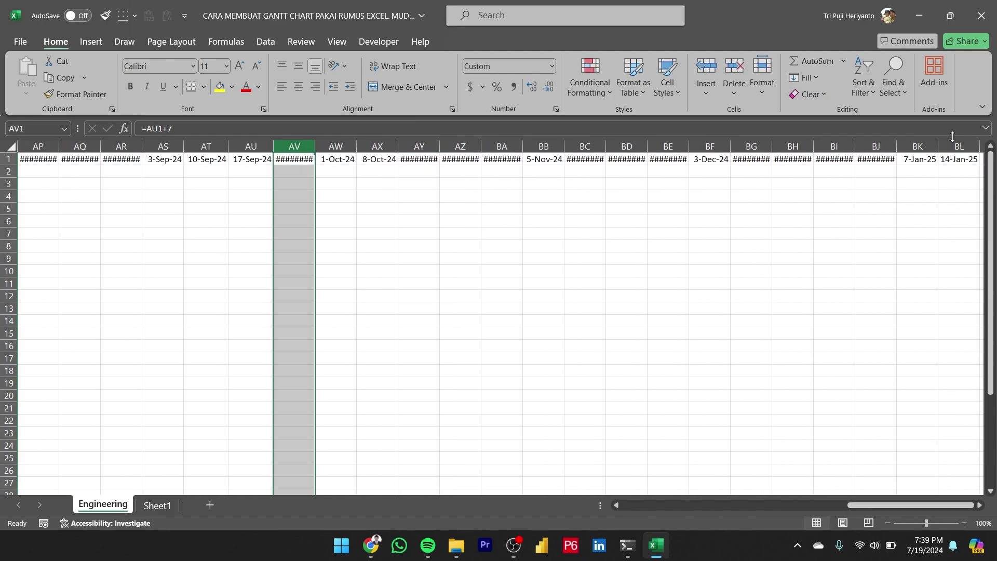
key(ctrl+shift+Right)
right_click(811, 146)
click(877, 276)
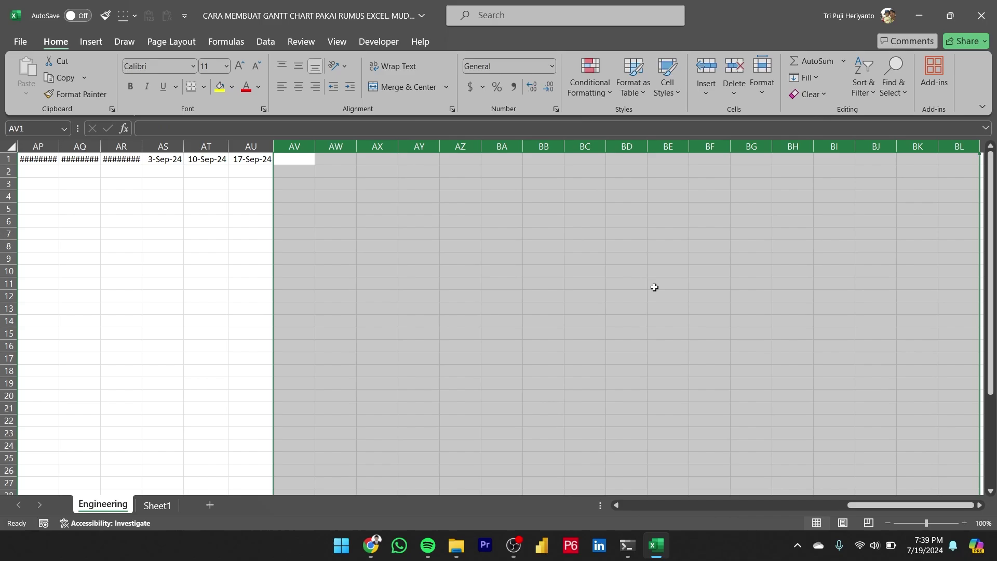
drag(889, 504, 850, 505)
click(748, 161)
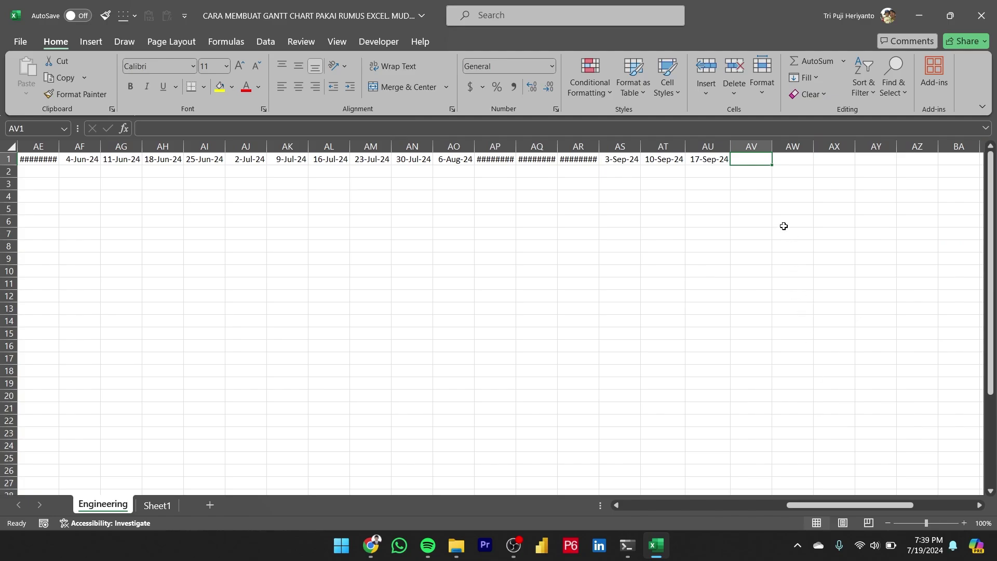
Enter x in AV1 as an end marker after the last weekly date
text(x)
click(755, 157)
key(ctrl)
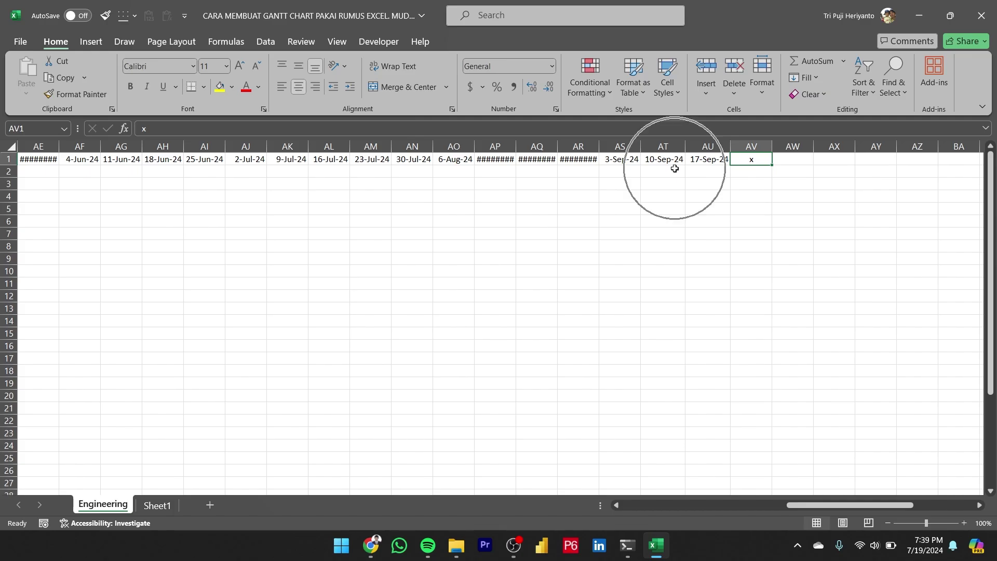
key(Down)
key(ctrl+Left)
key(Left)
key(Left)
key(Right)
key(Right)
key(Right)
key(Right)
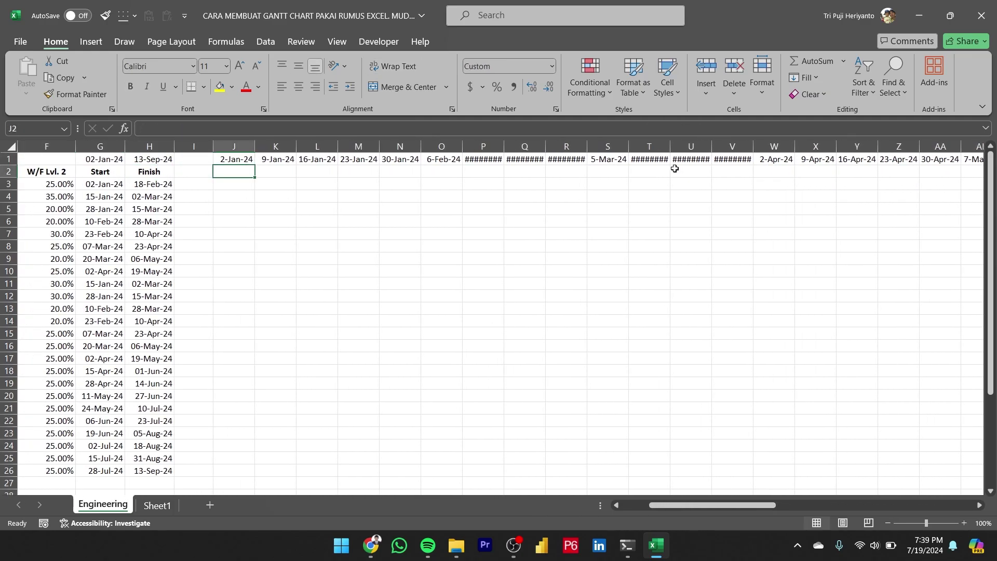
key(ctrl+c)
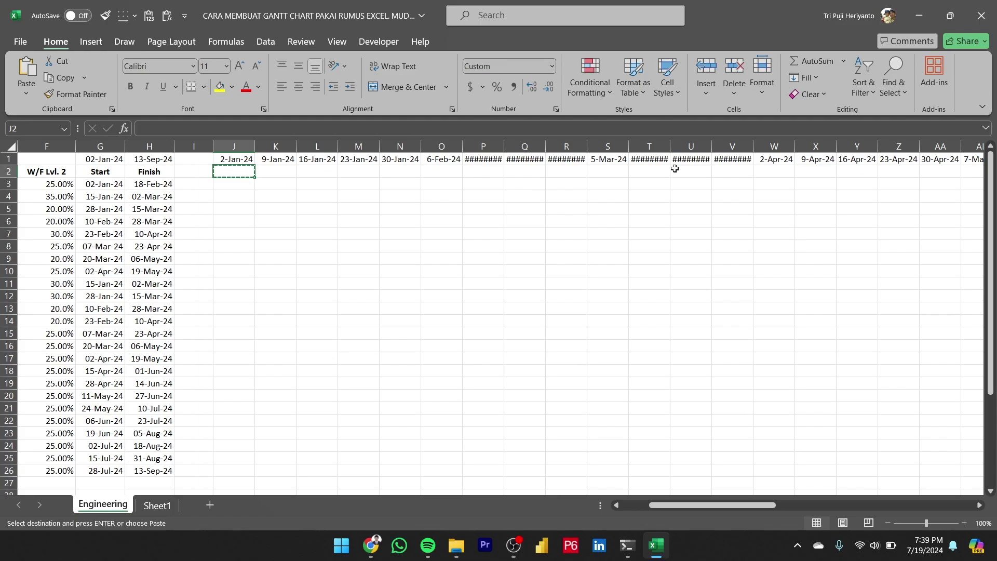
key(ctrl+shift+Right)
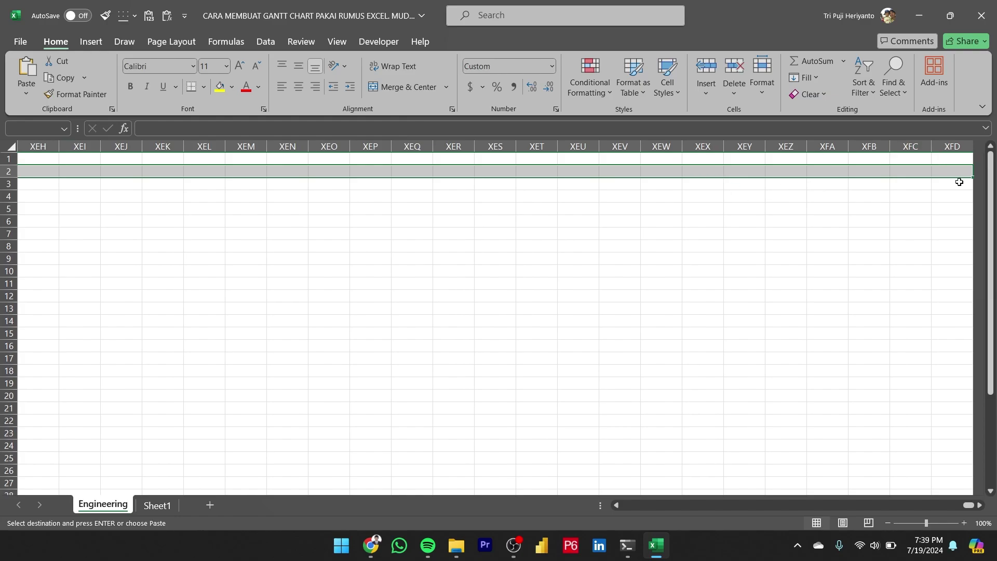
key(Up)
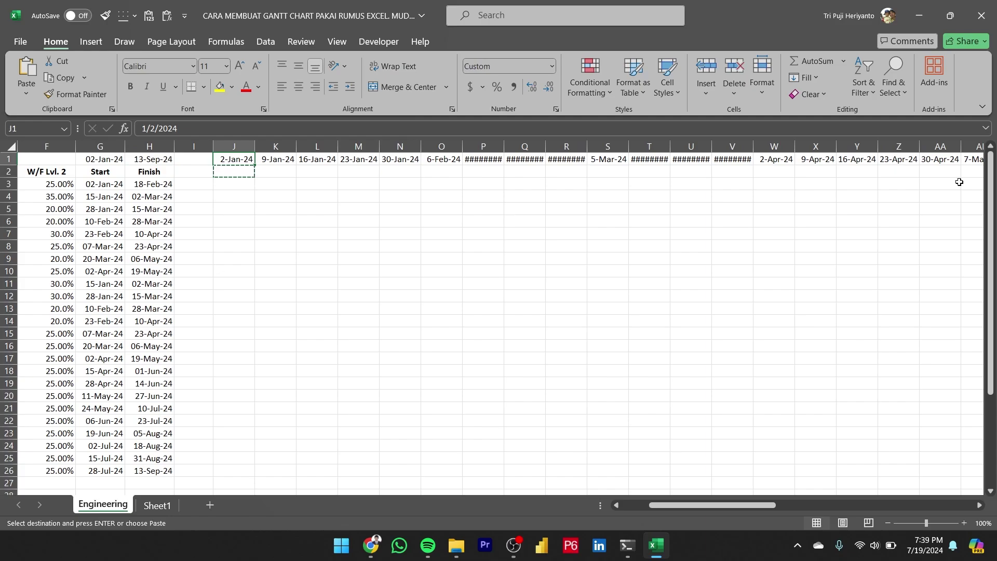
key(ctrl+shift+Right)
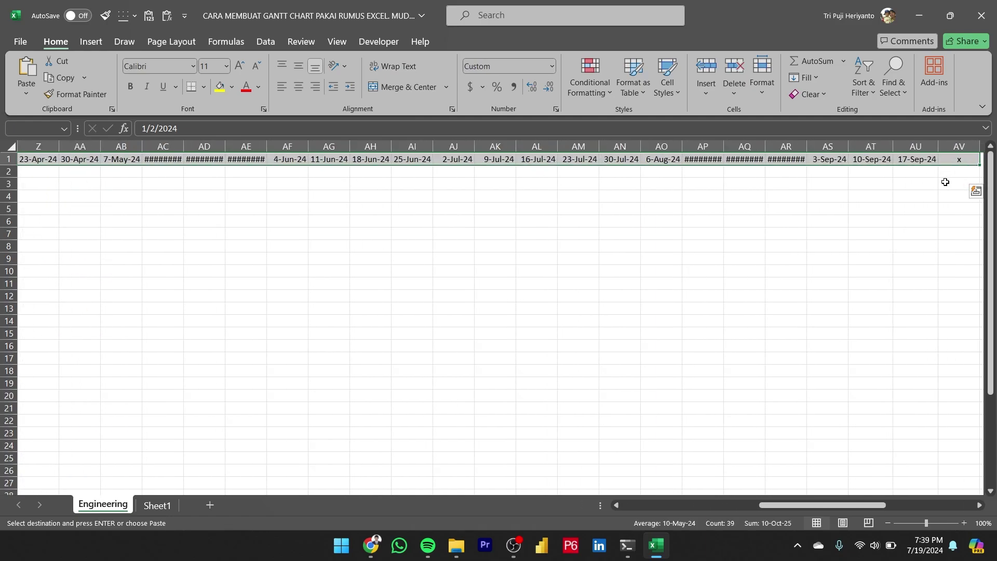
click(958, 171)
click(957, 161)
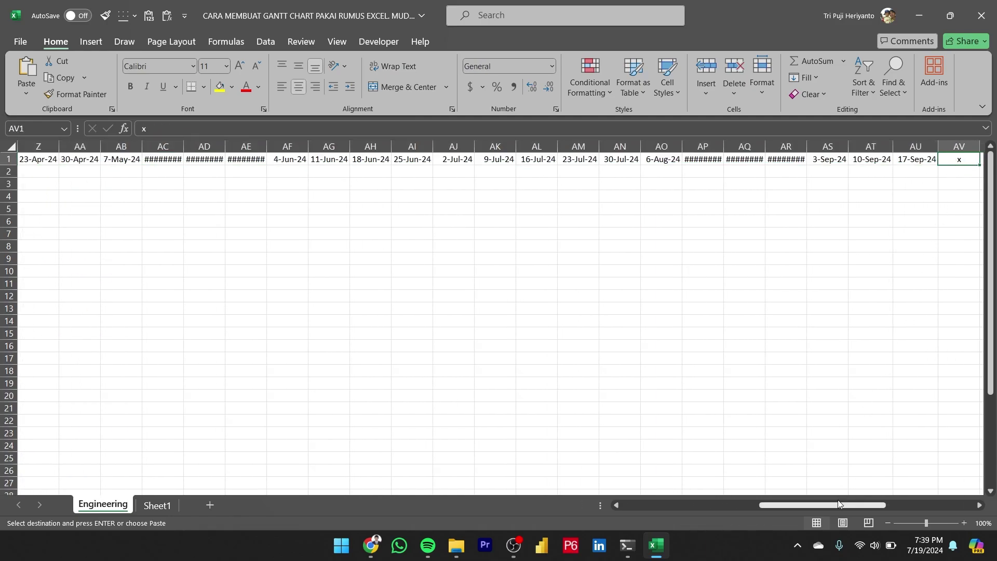
Narrow the Document column C and the Sub-Discipline column B
drag(832, 505, 656, 520)
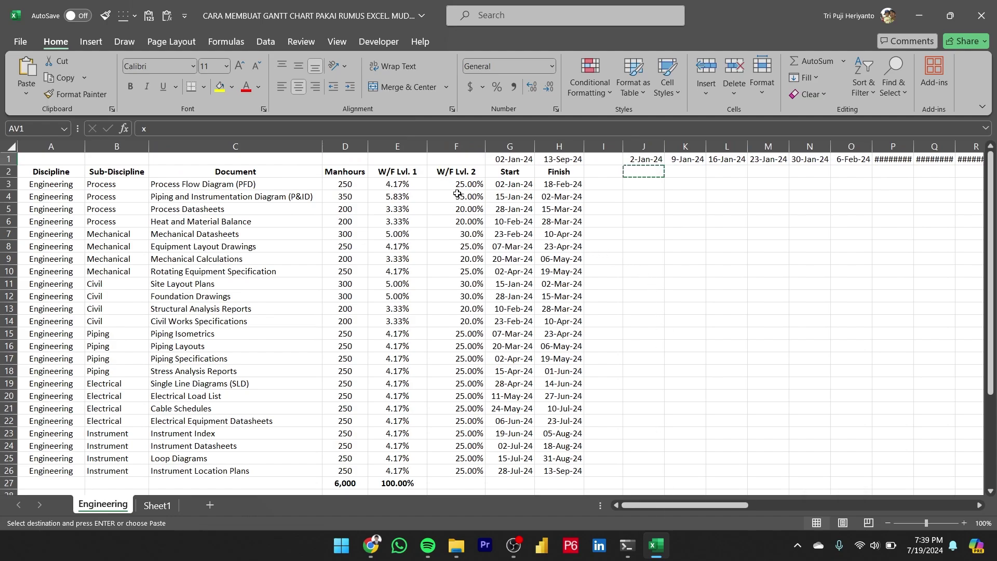
drag(322, 146, 309, 146)
drag(149, 146, 137, 146)
drag(299, 146, 301, 146)
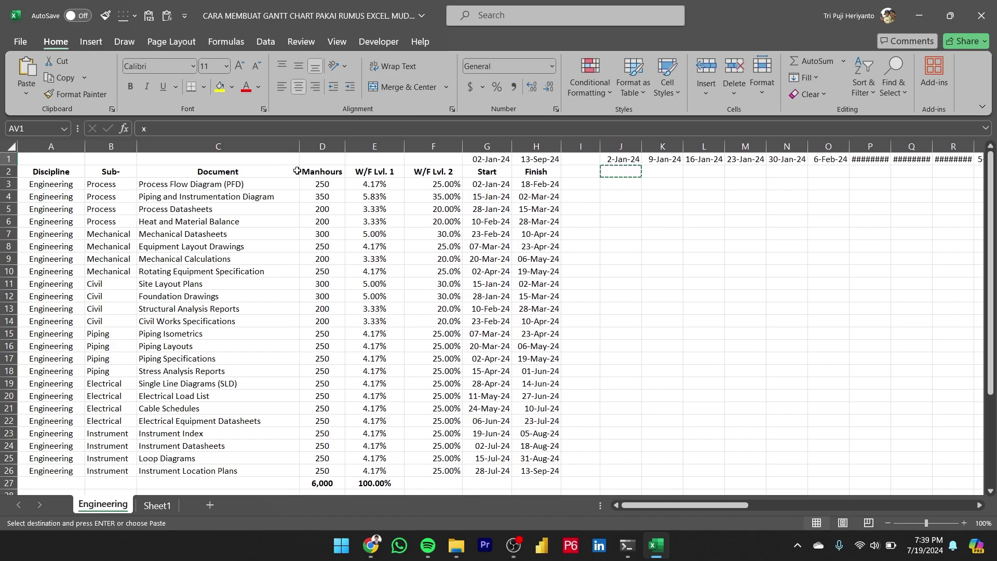
Freeze the panes at cell D3 and test how the sheet scrolls in both directions
click(324, 184)
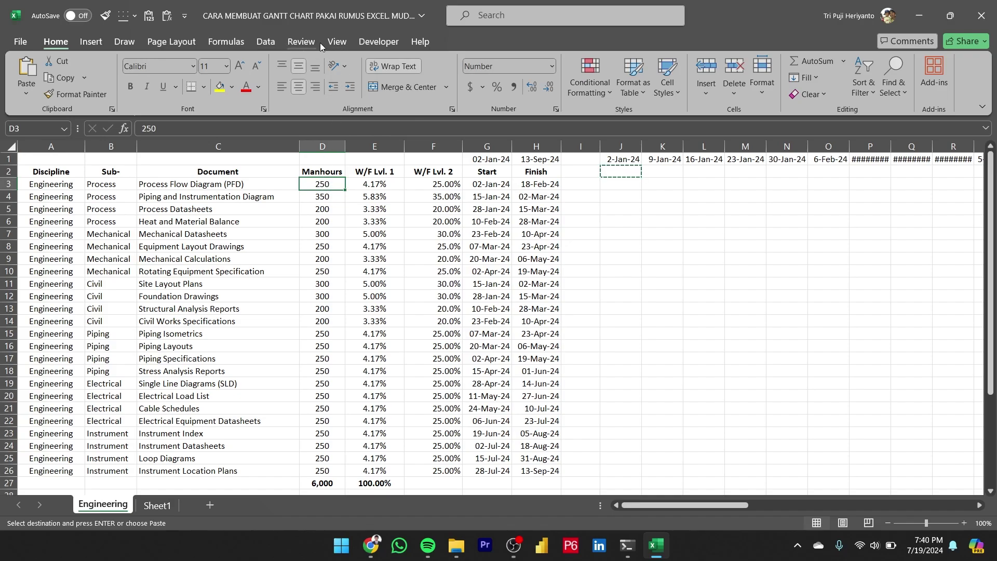
click(333, 43)
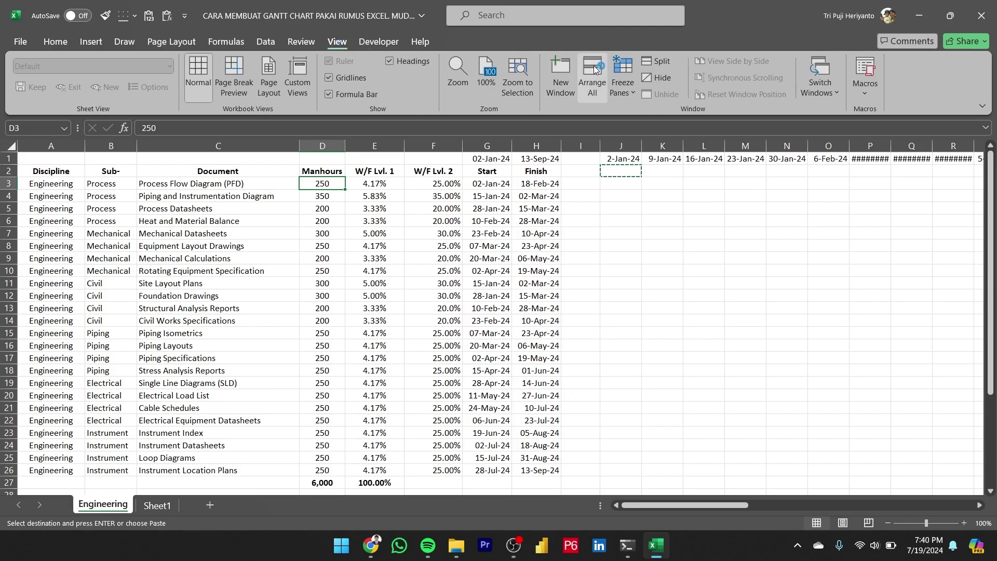
click(627, 85)
click(644, 115)
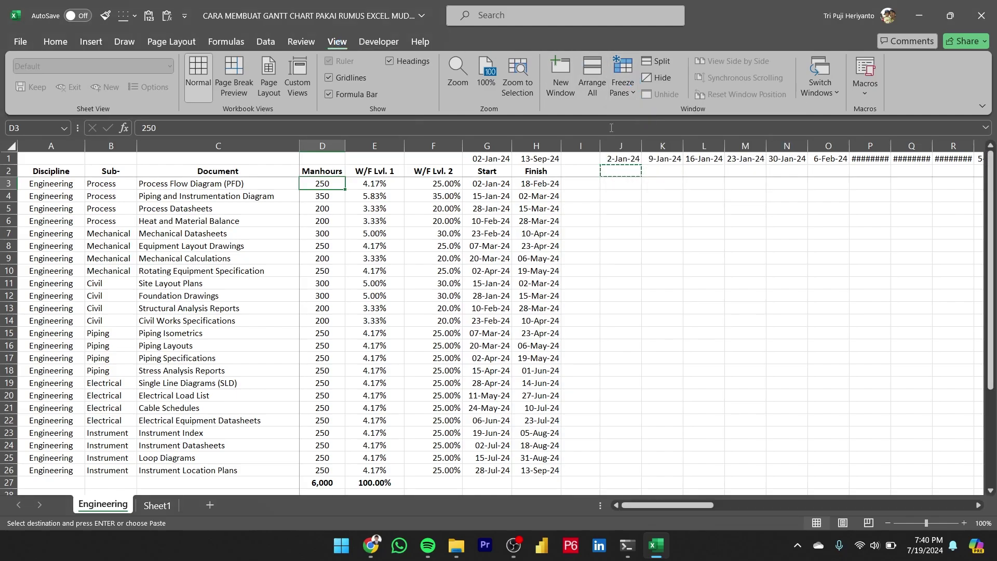
scroll(351, 233, down, 5)
scroll(351, 233, up, 5)
drag(680, 507, 535, 491)
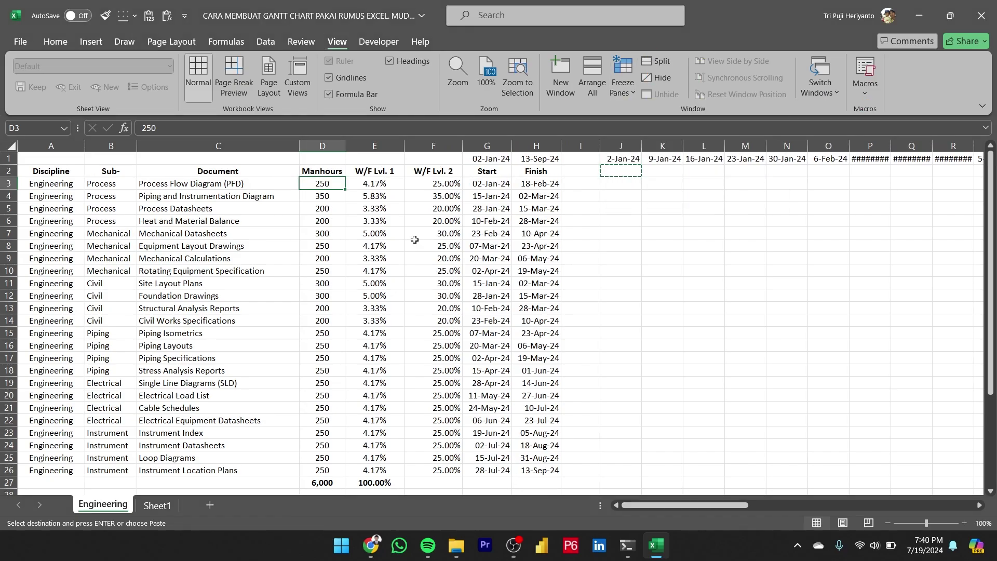
Apply Freeze Panes at D3 again so rows 1–2 and columns A–C stay fixed, and clear the pending copy
key(alt)
key(w)
key(f)
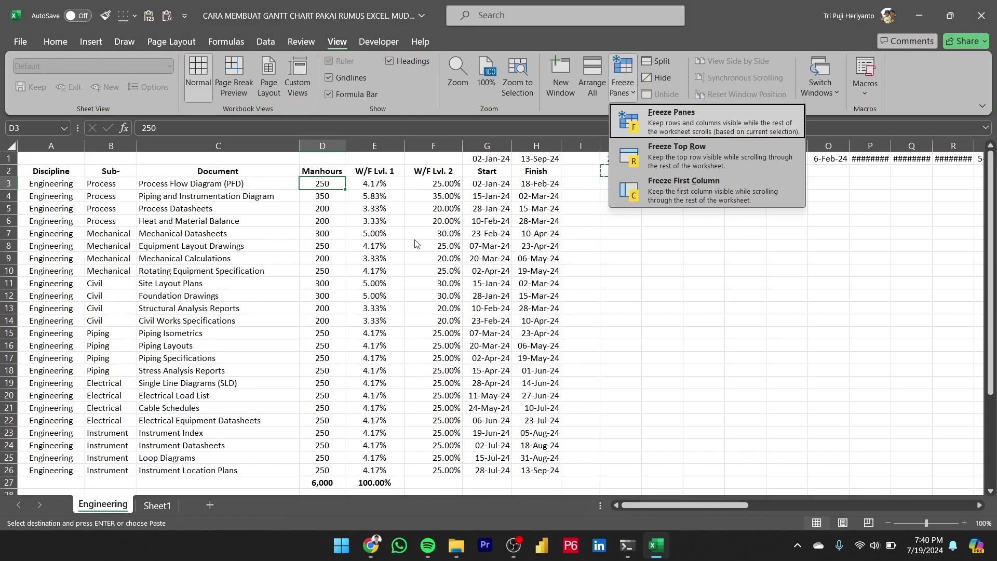
key(f)
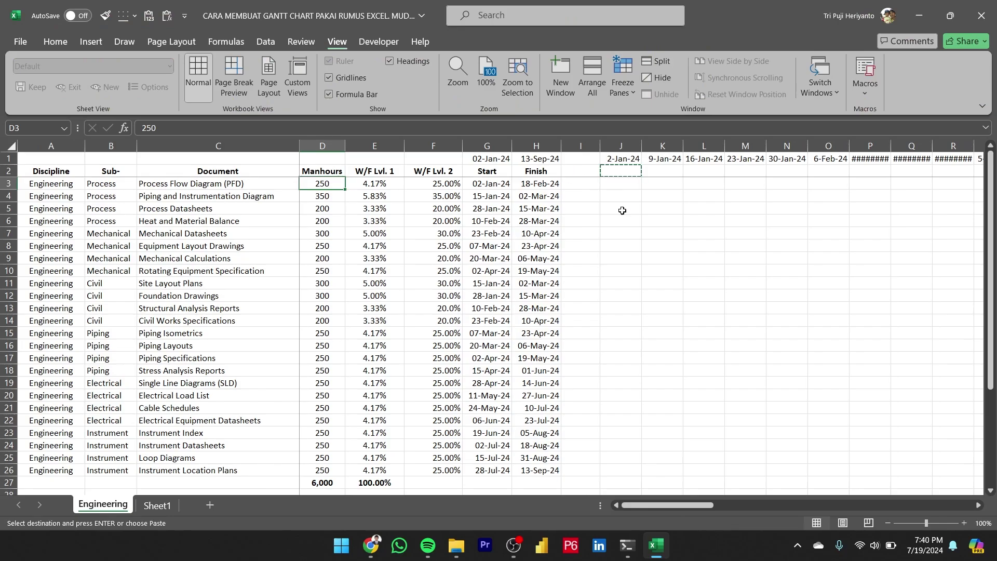
mouse_move(656, 507)
mouse_down()
mouse_move(667, 504)
mouse_move(644, 504)
mouse_move(645, 491)
mouse_up()
key(Escape)
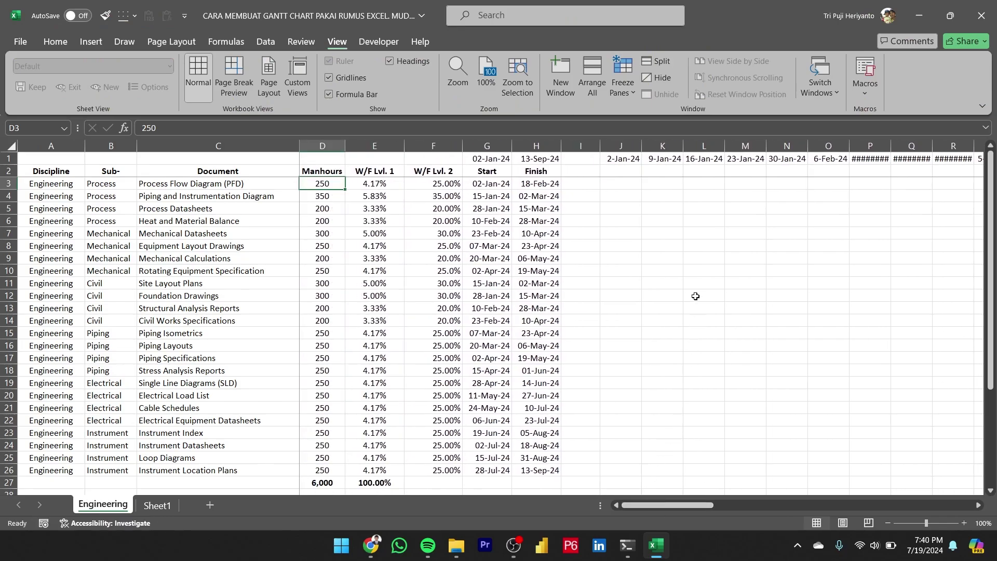
Move the weekly dates and the x marker from J1:AV1 down to row 2, starting at J2
click(639, 189)
click(636, 159)
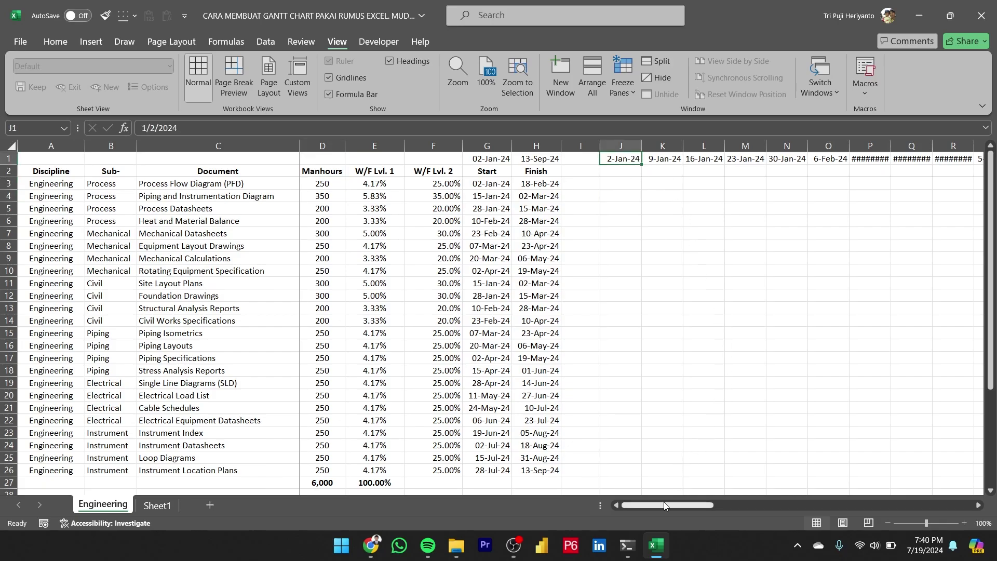
drag(664, 501, 963, 483)
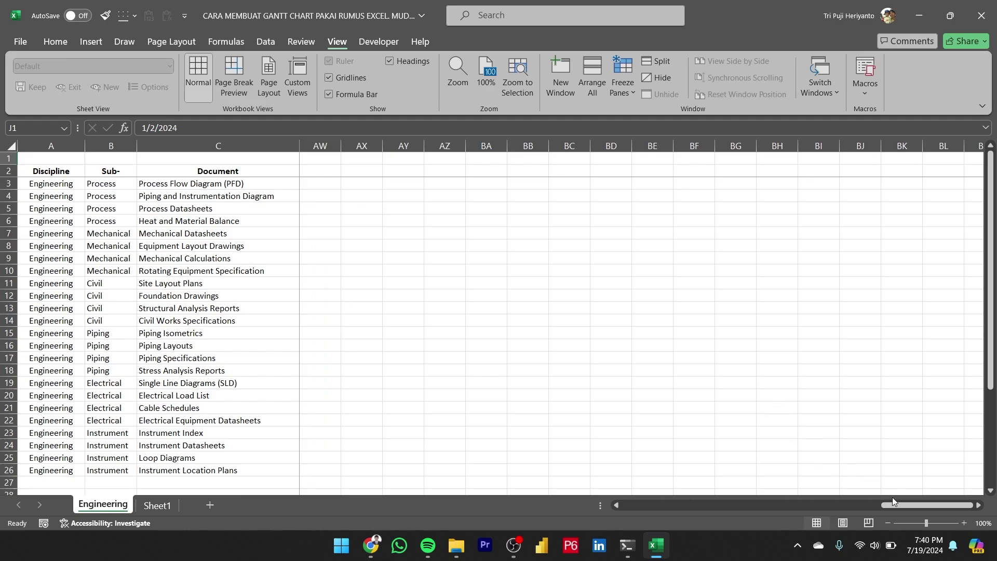
key(ctrl+shift+Right)
key(ctrl+c)
key(Down)
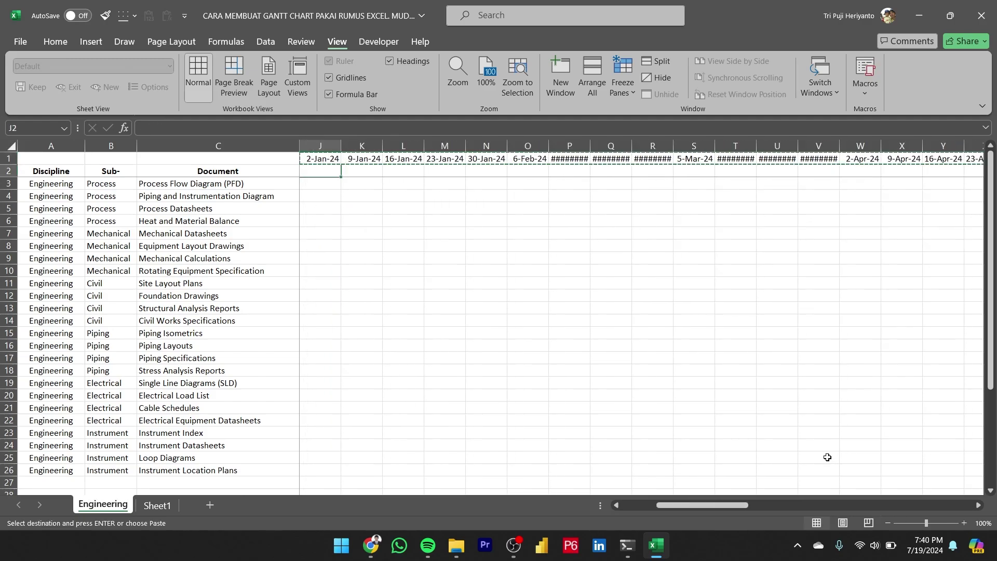
key(ctrl+v)
key(Left)
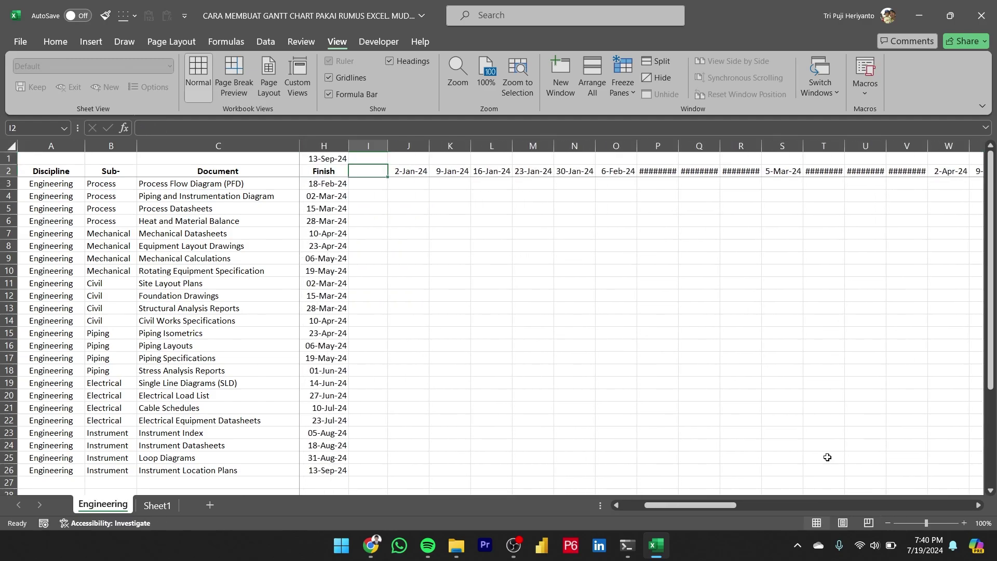
click(408, 146)
key(ctrl+shift+Right)
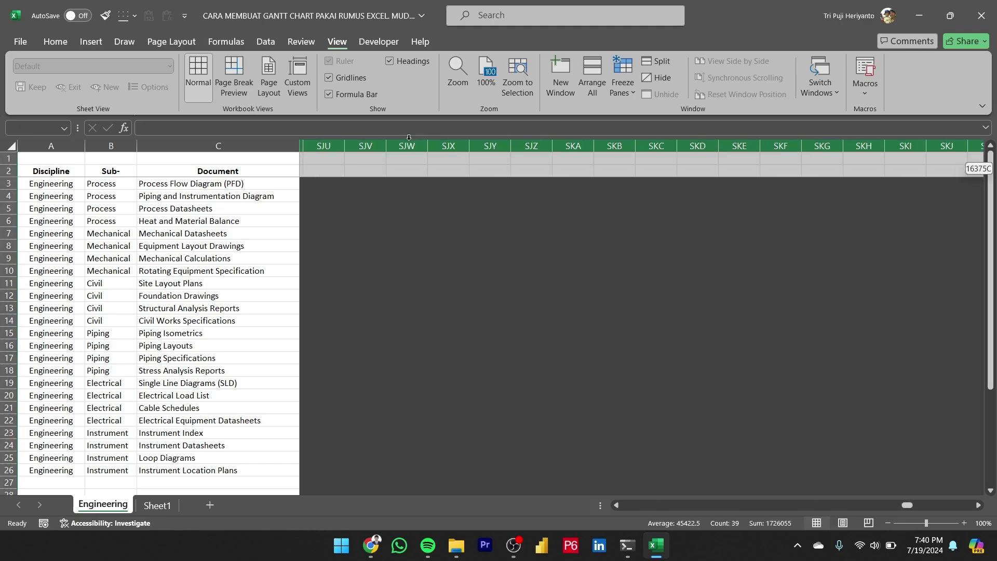
key(Left)
key(Right)
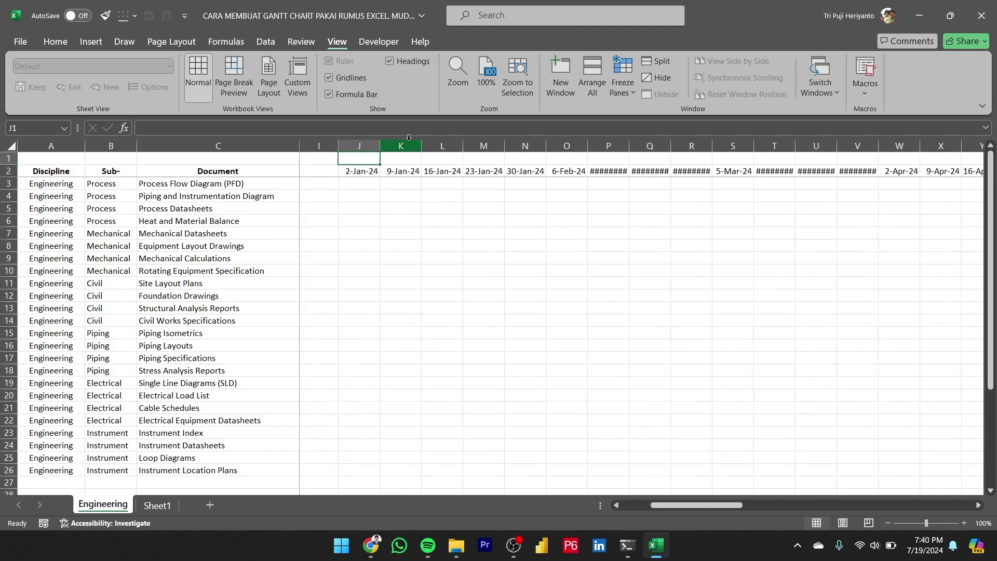
Autofit the widths of timeline columns J through AU to their weekly dates
click(360, 146)
drag(741, 504, 883, 504)
shift+click(716, 146)
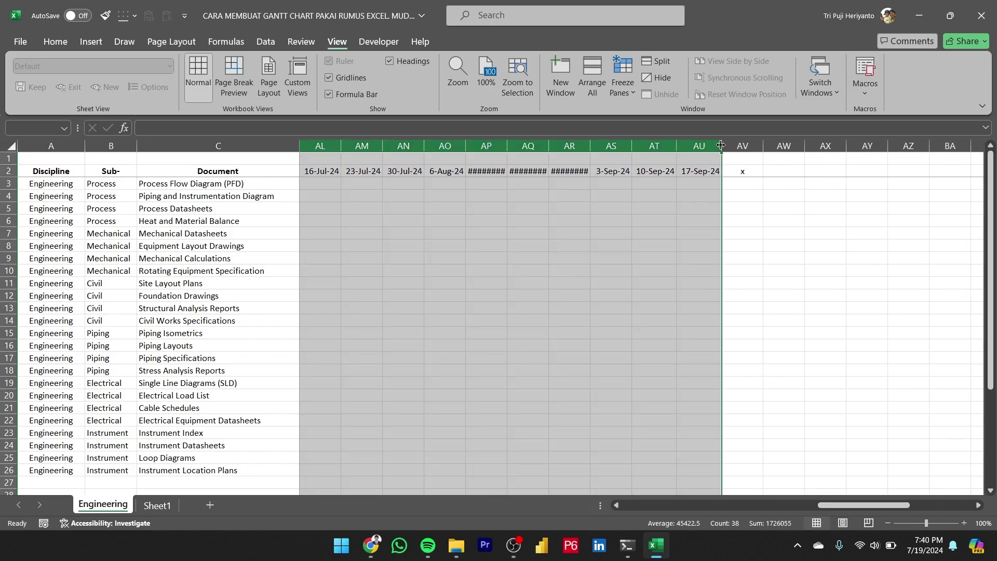
double_click(722, 145)
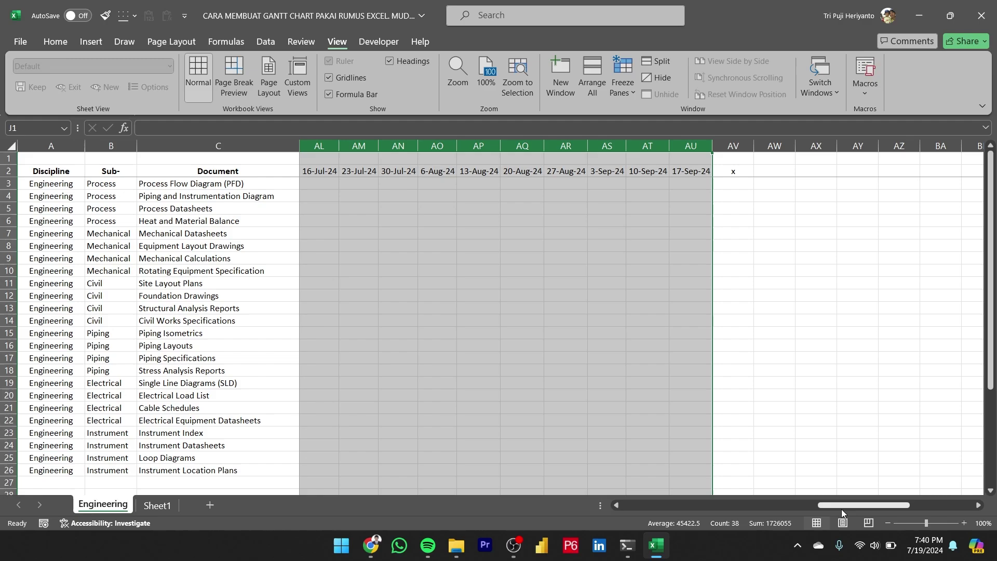
In J3, begin the formula =IF(AND( with the start-date condition G3<=J2
drag(842, 506, 635, 506)
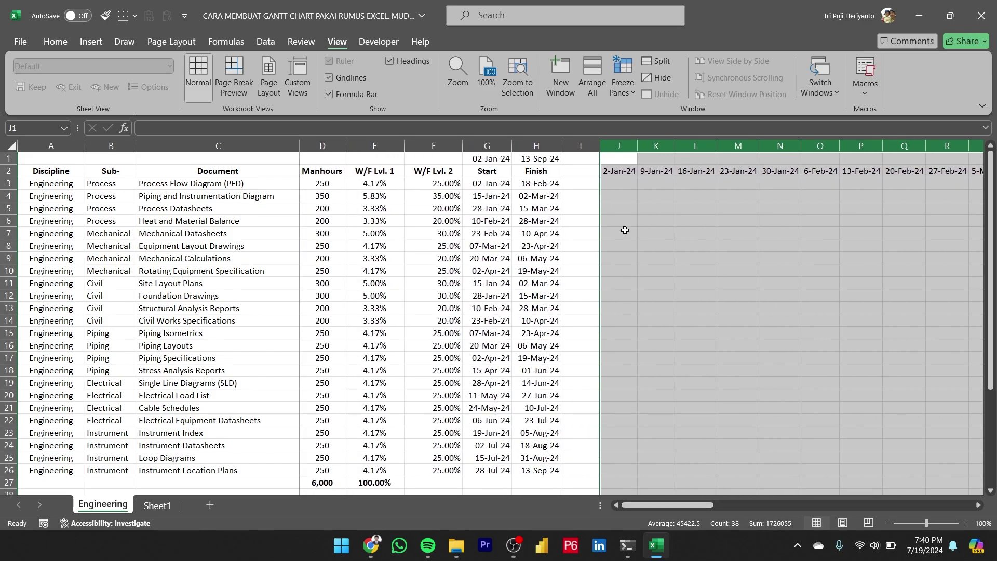
click(611, 185)
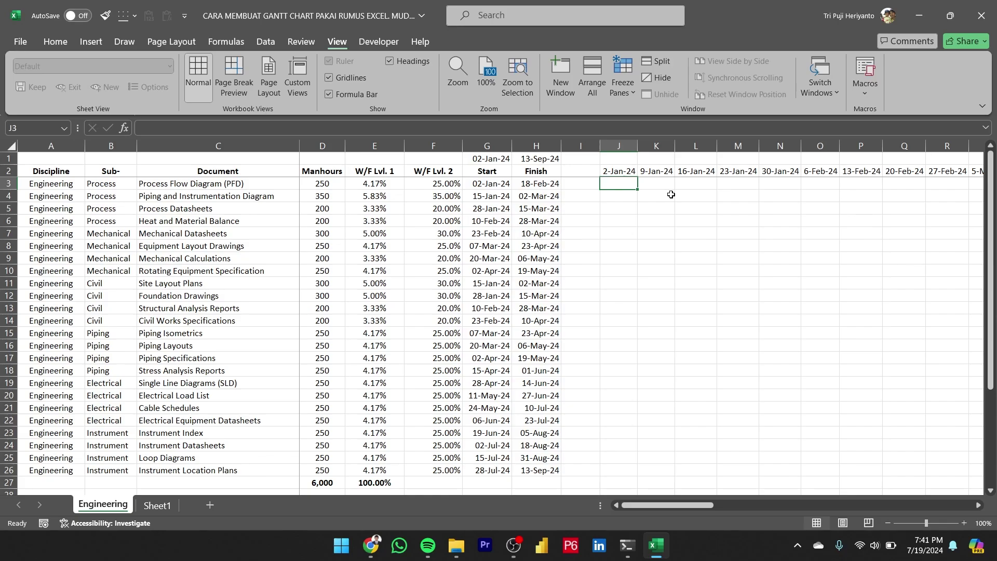
text(=)
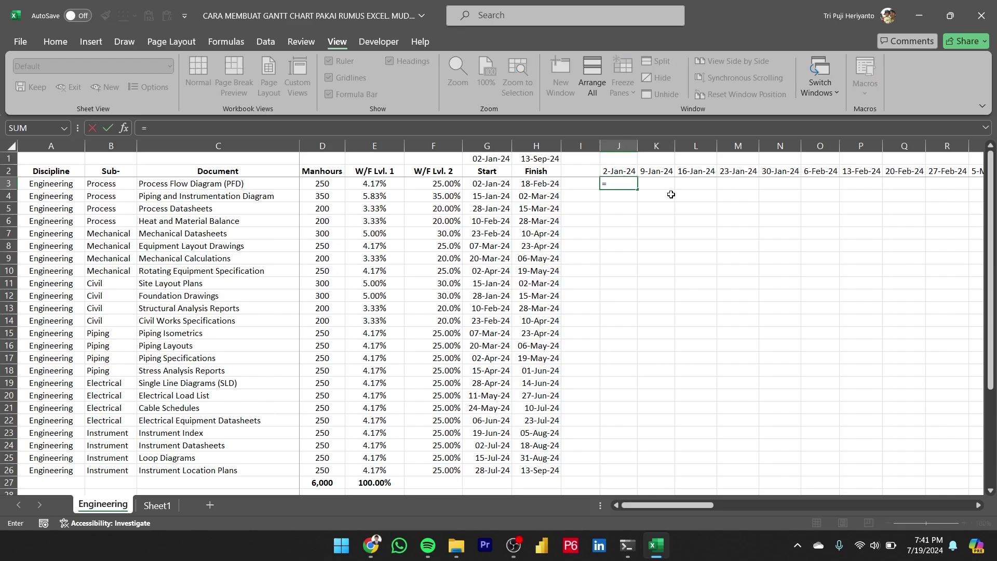
text(if)
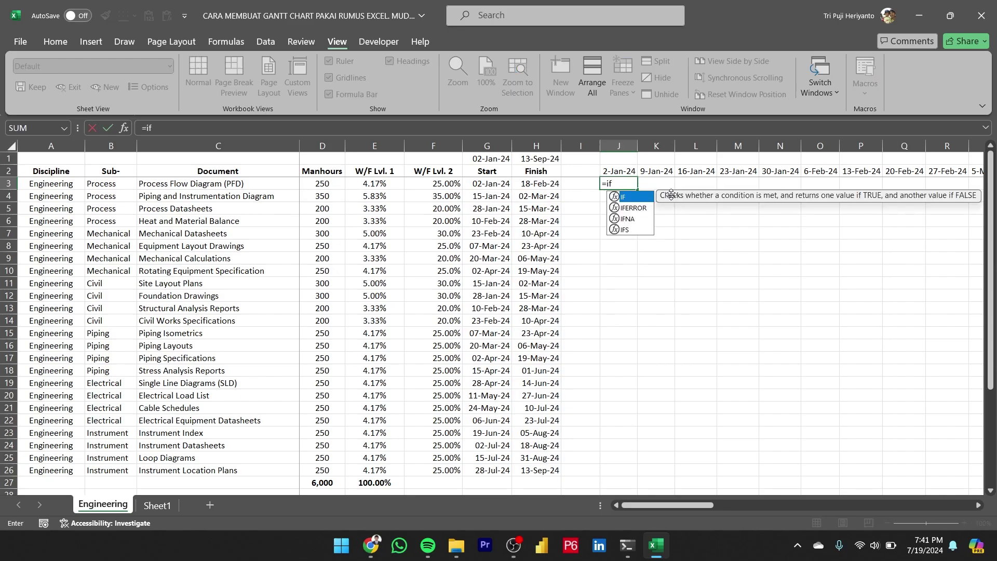
key(Tab)
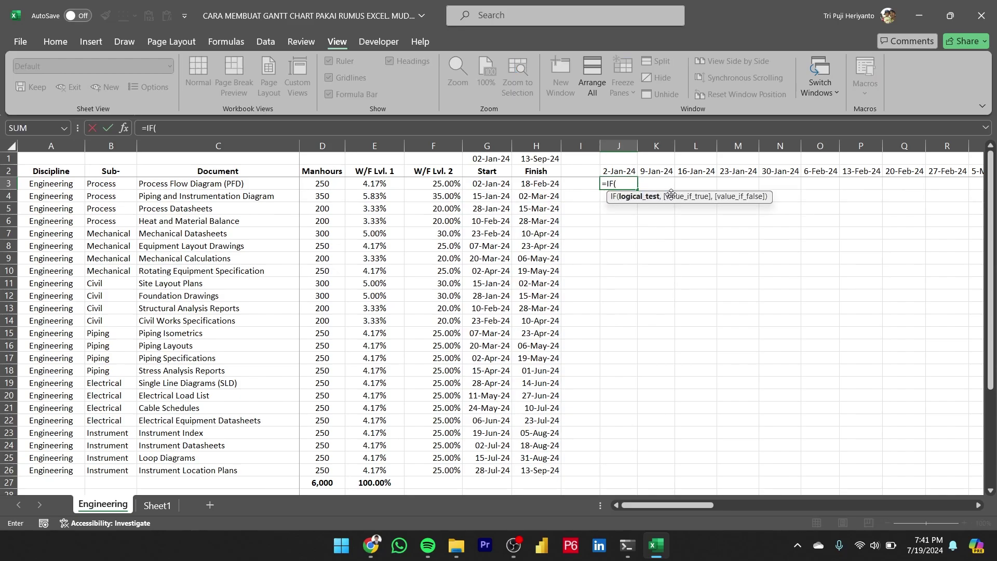
text(and)
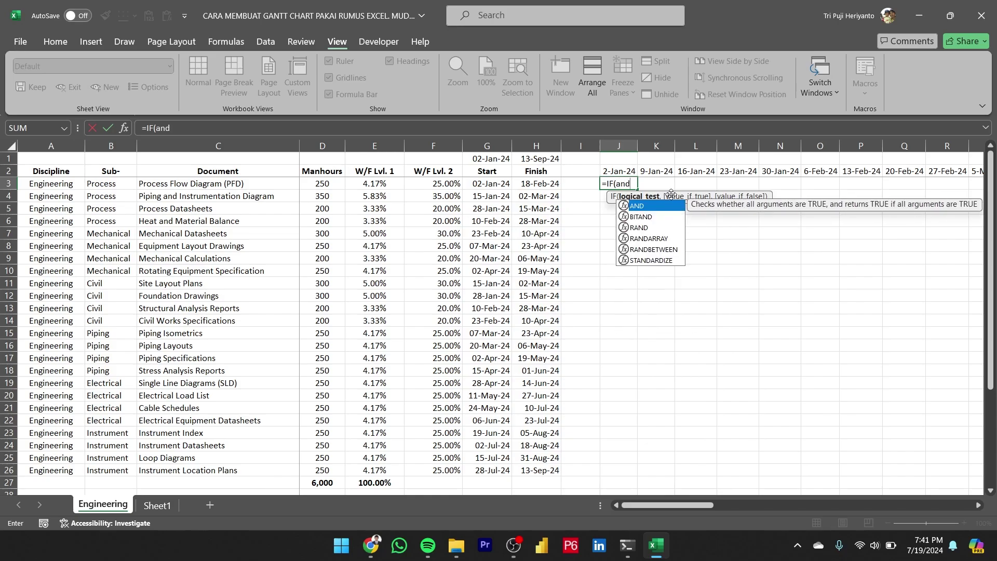
key(Tab)
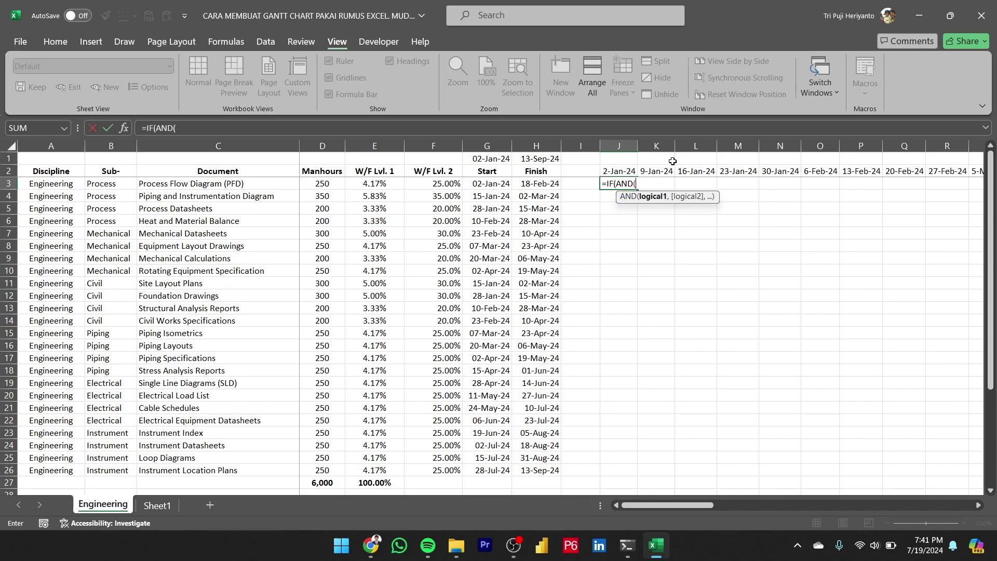
click(492, 184)
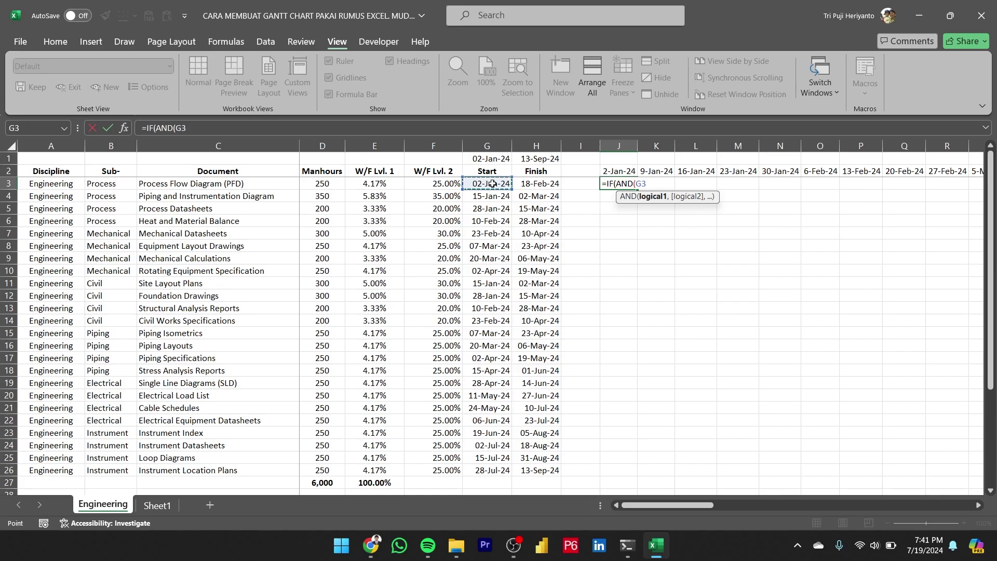
text(<=)
click(629, 172)
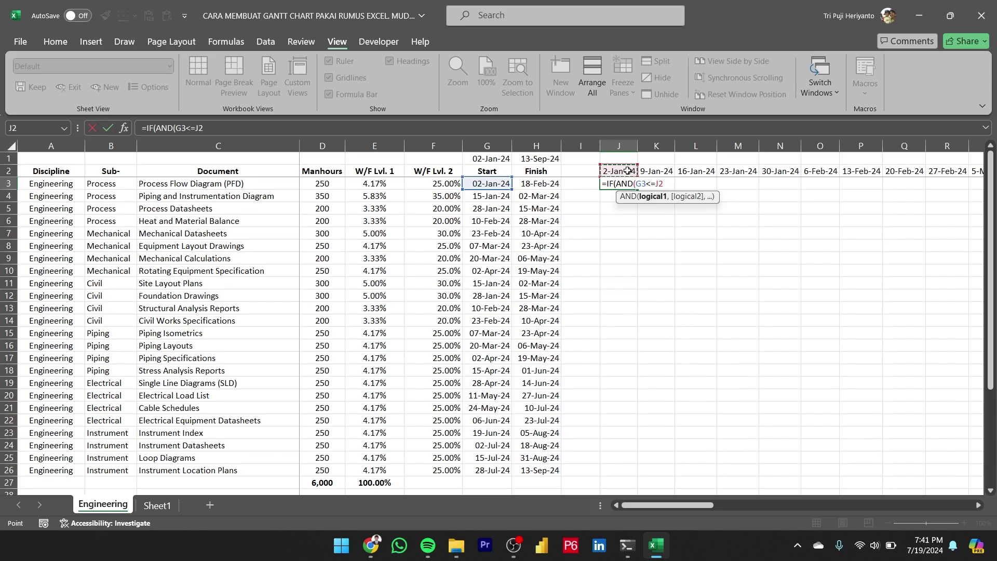
Add the finish-date condition H3>=J2 to the AND test in J3 and close the AND function
text(,)
click(545, 181)
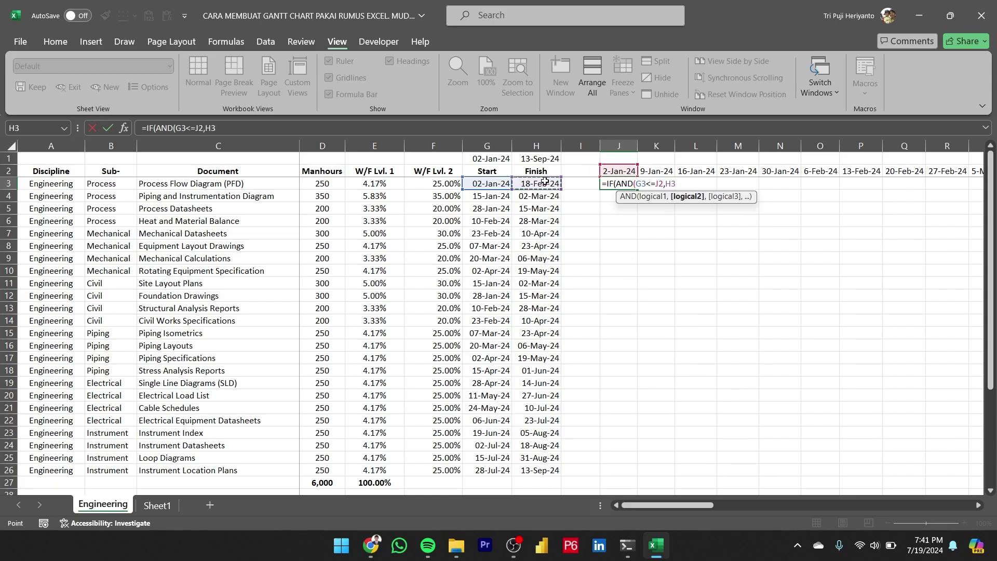
text(>=H3)
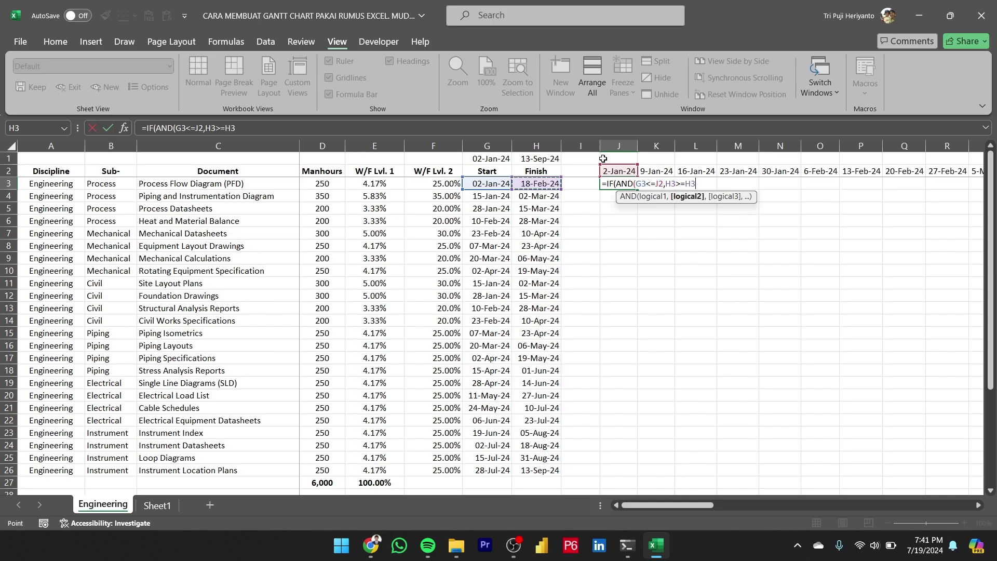
click(619, 172)
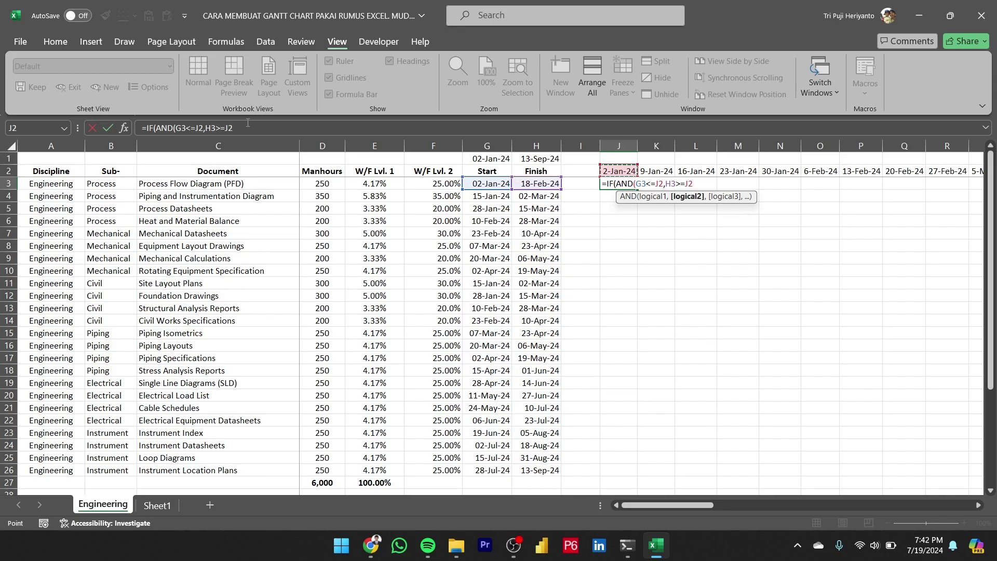
text())
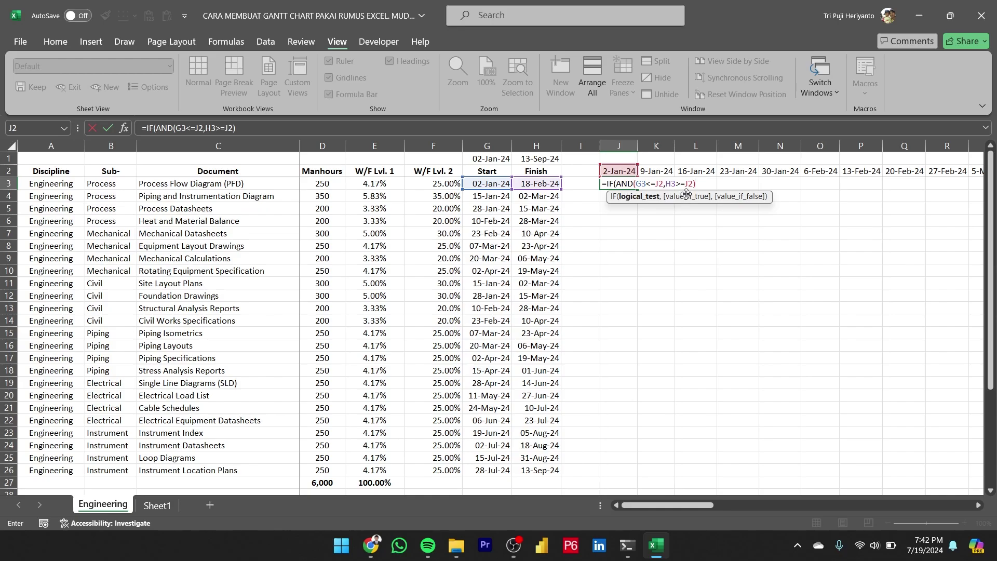
Complete the J3 formula to return weight factor E3 when true and 0 otherwise, and enter it
text(,)
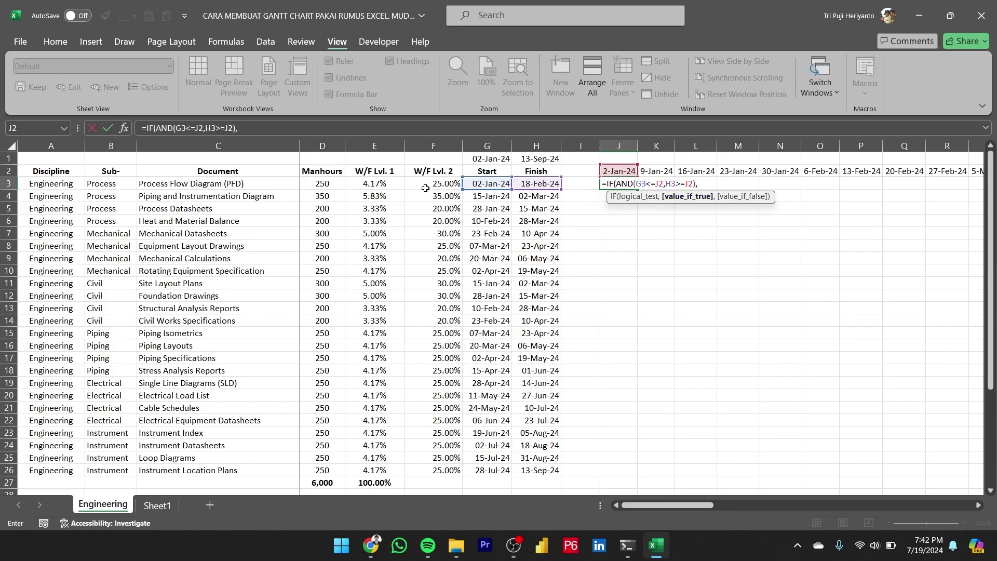
click(386, 185)
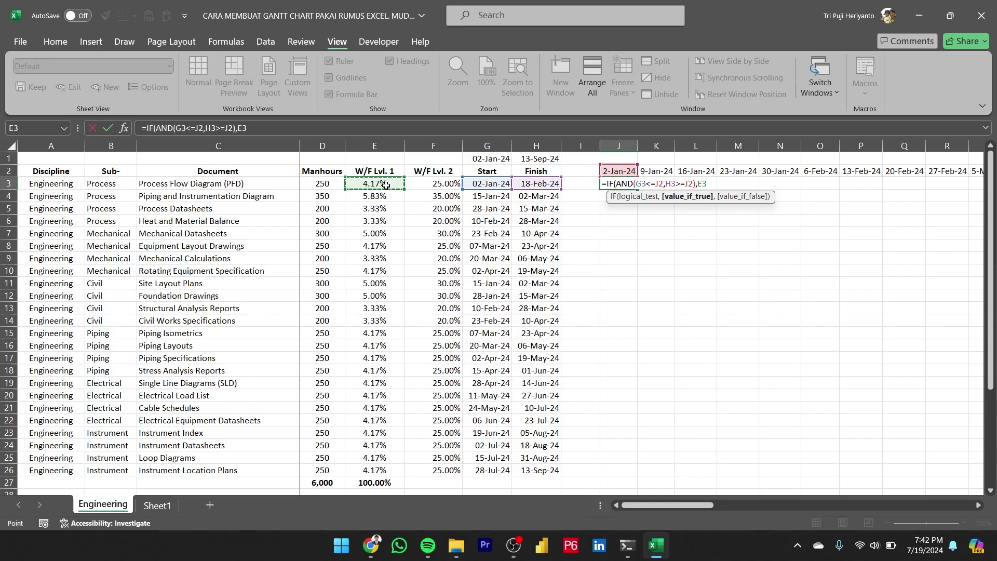
text(,)
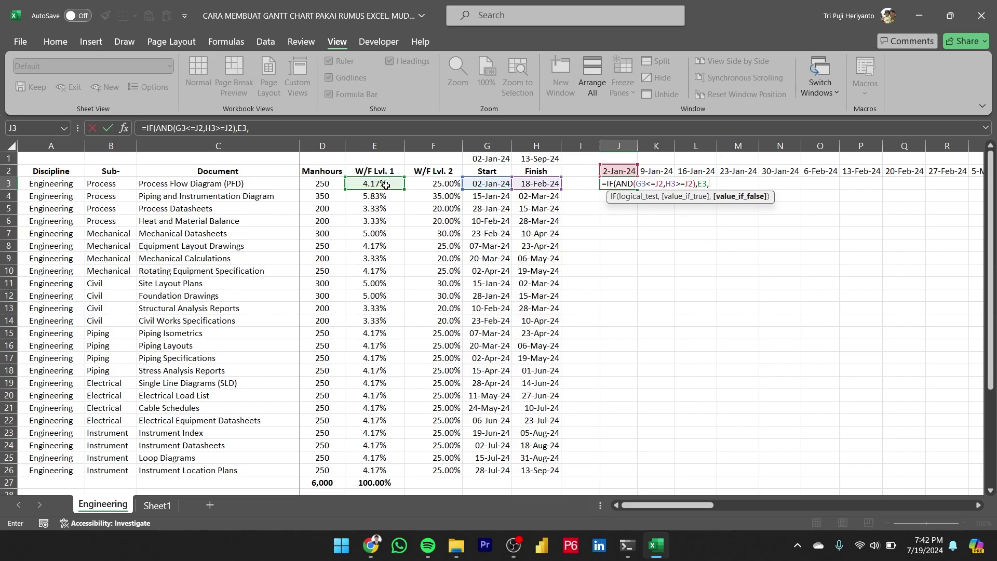
text(0))
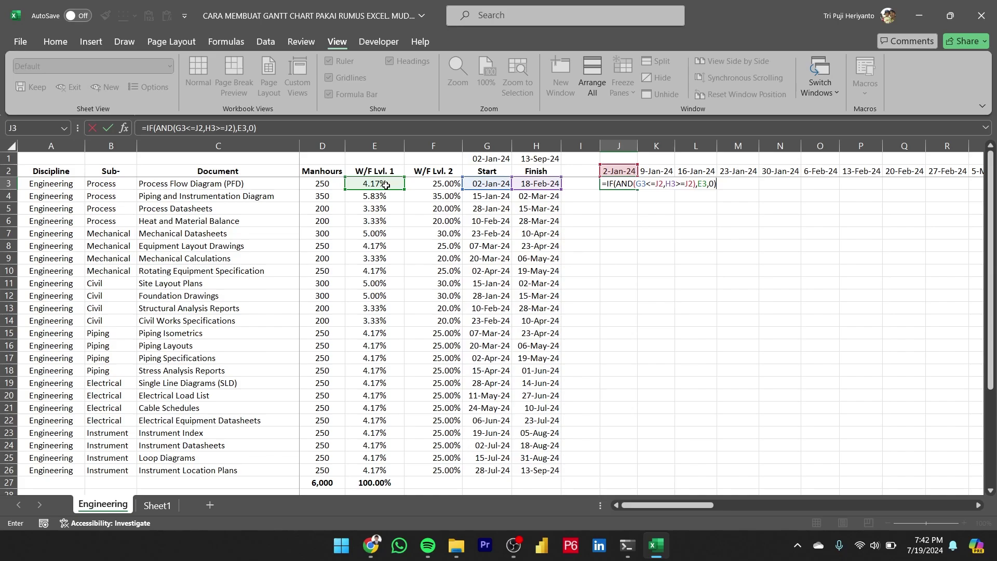
key(Return)
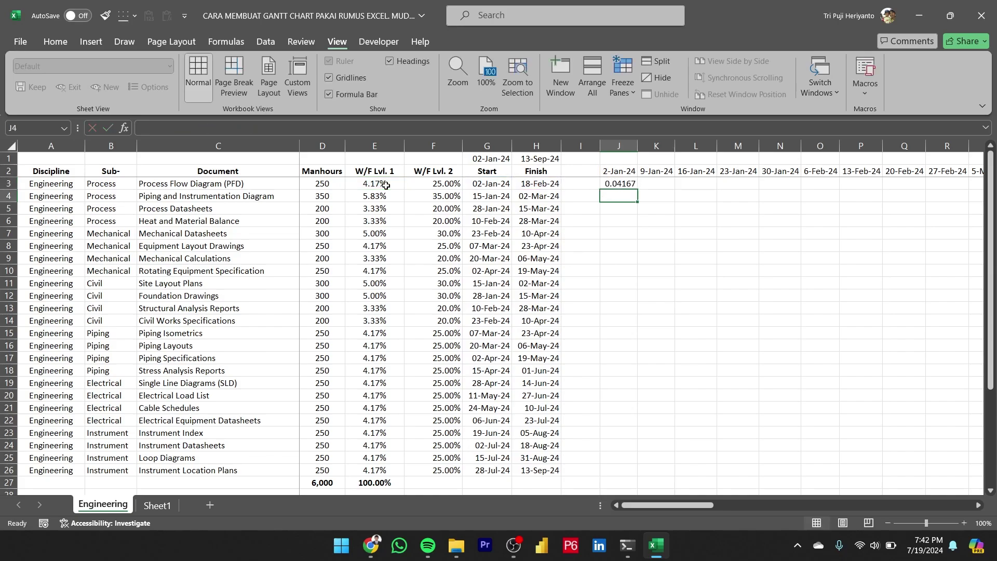
key(Up)
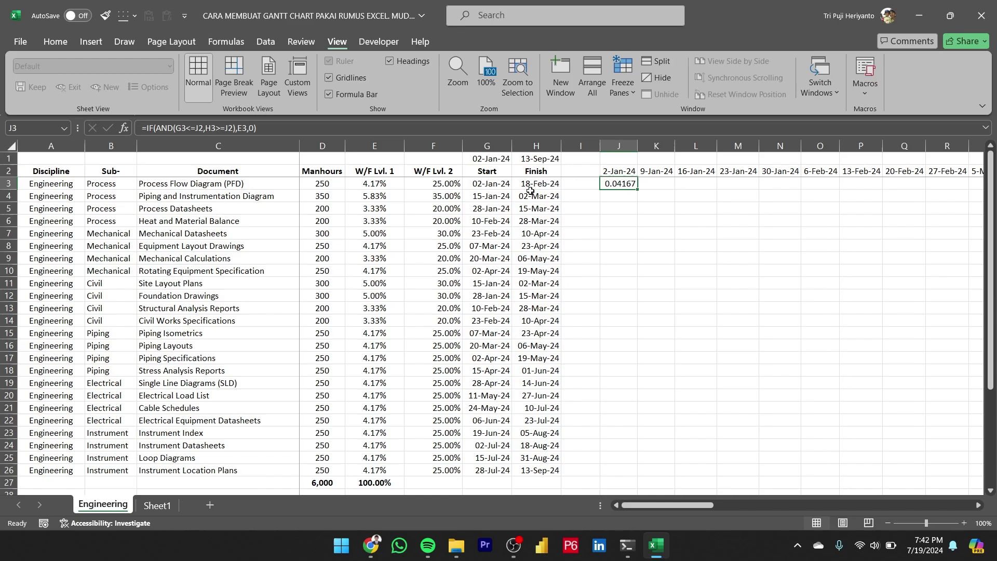
scroll(644, 224, down, 1)
scroll(650, 257, up, 1)
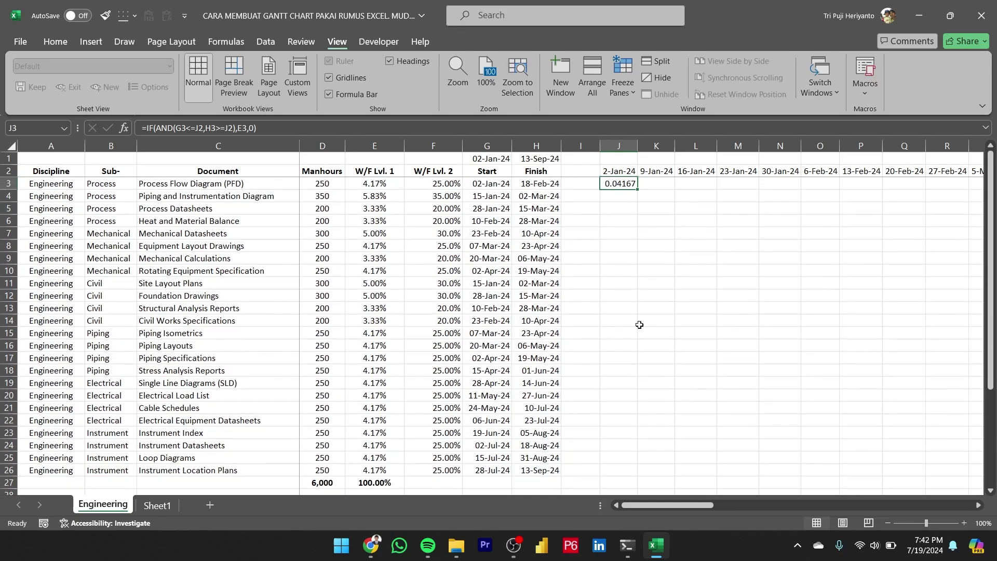
shift+click(609, 470)
key(ctrl+shift+Right)
key(Right)
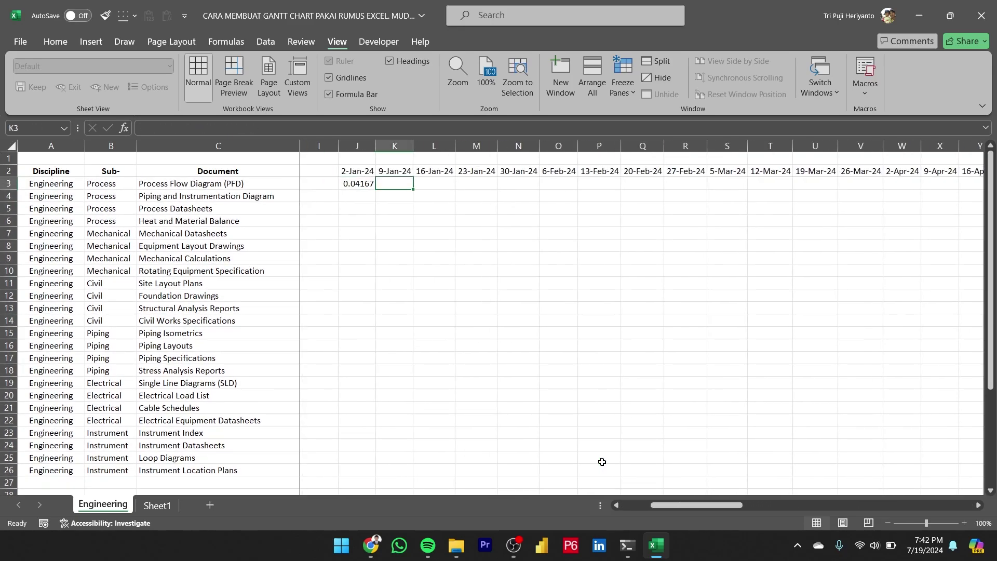
Copy the x marker from AV2 down column AV through row 27
click(731, 174)
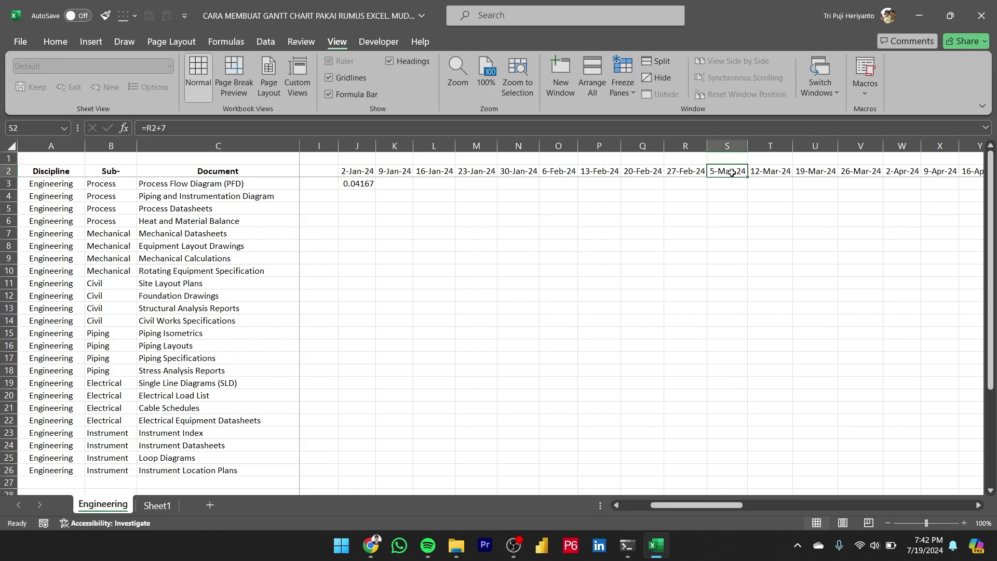
key(ctrl+Right)
key(Right)
key(Left)
key(ctrl+c)
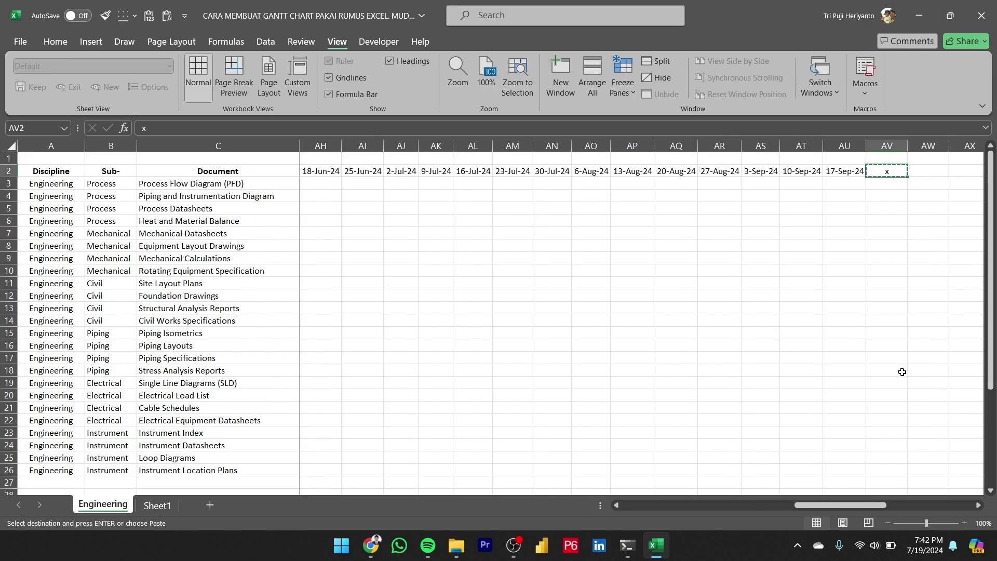
scroll(889, 411, down, 1)
drag(889, 411, 887, 426)
drag(885, 440, 886, 436)
key(ctrl+v)
click(888, 447)
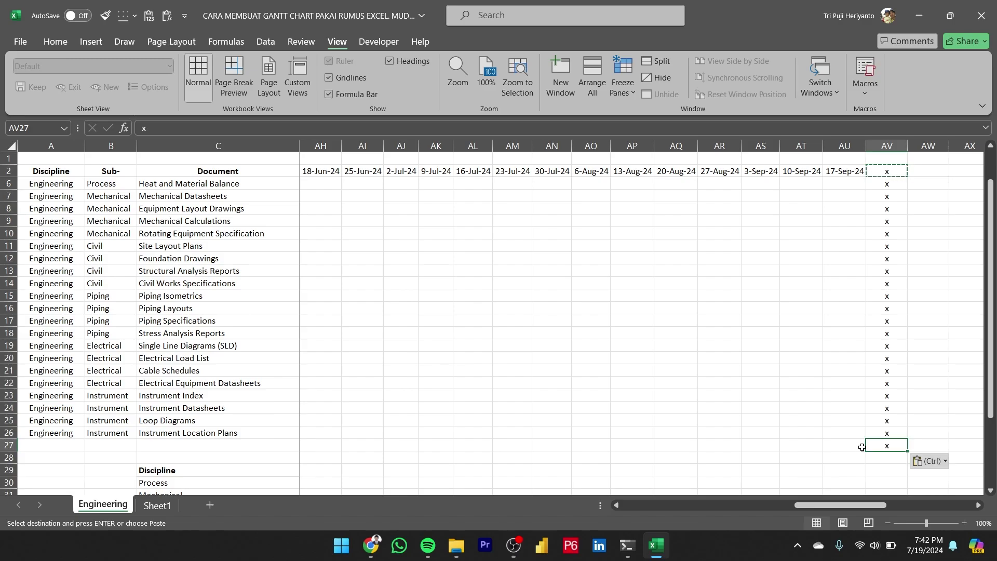
Fill J27:AU27 below the timeline with the copied x marker
click(845, 445)
drag(823, 505, 640, 520)
shift+click(609, 446)
key(ctrl+v)
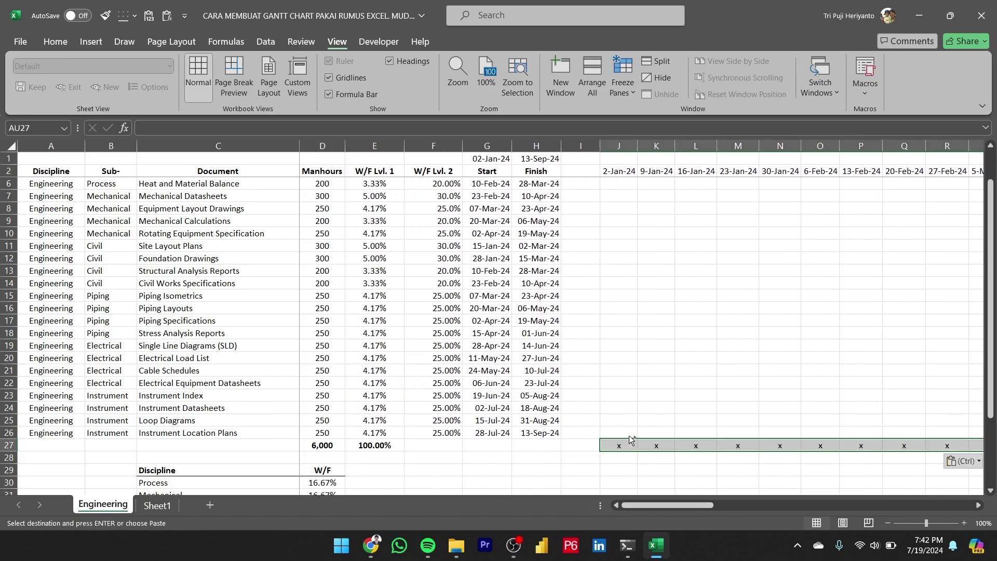
key(ctrl)
scroll(683, 377, up, 1)
key(Escape)
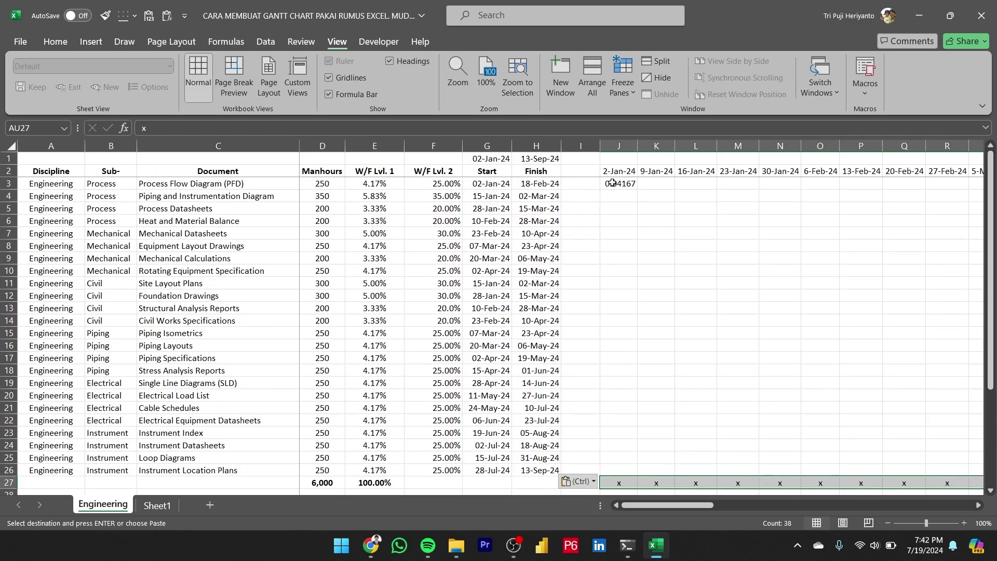
Format the timeline range J3:AU26, bounded by the x markers, as Percentage
click(619, 183)
key(ctrl+shift+Down)
key(ctrl+shift+Right)
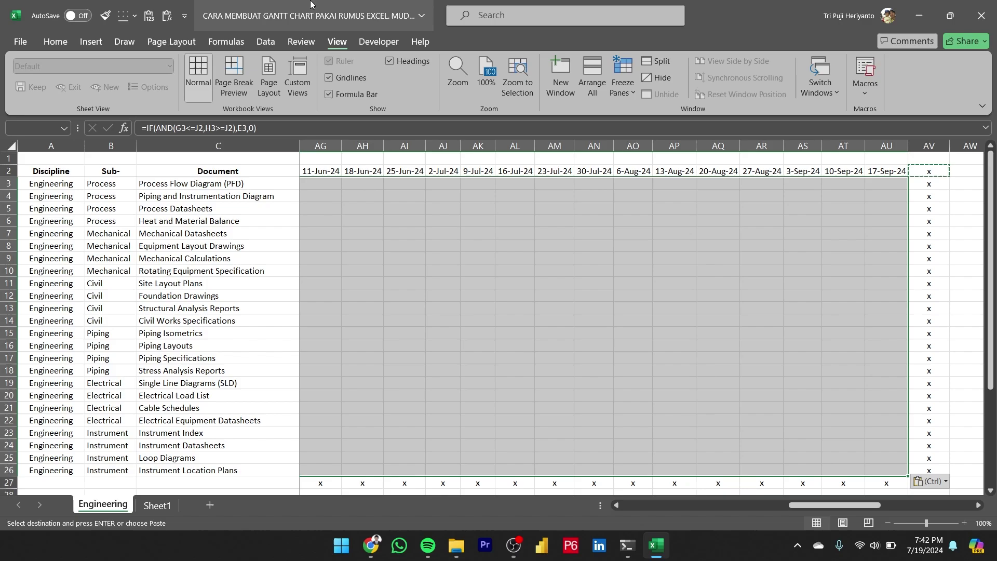
click(55, 42)
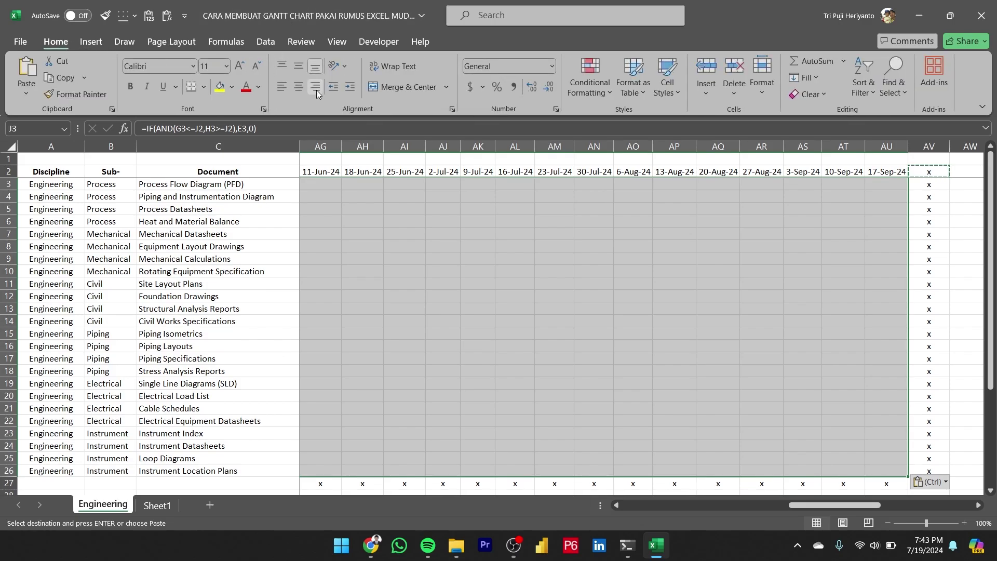
click(497, 87)
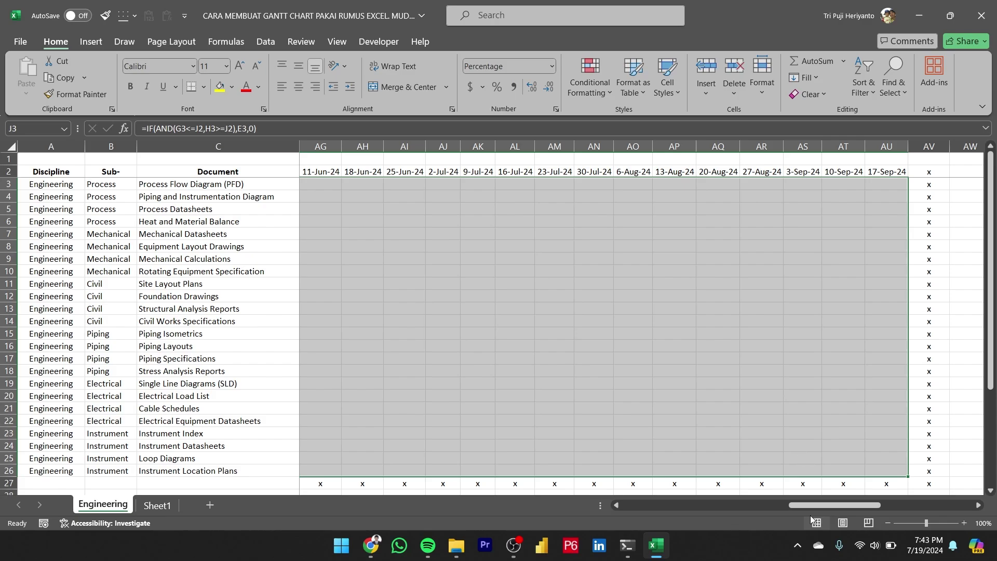
drag(837, 504, 643, 507)
click(693, 233)
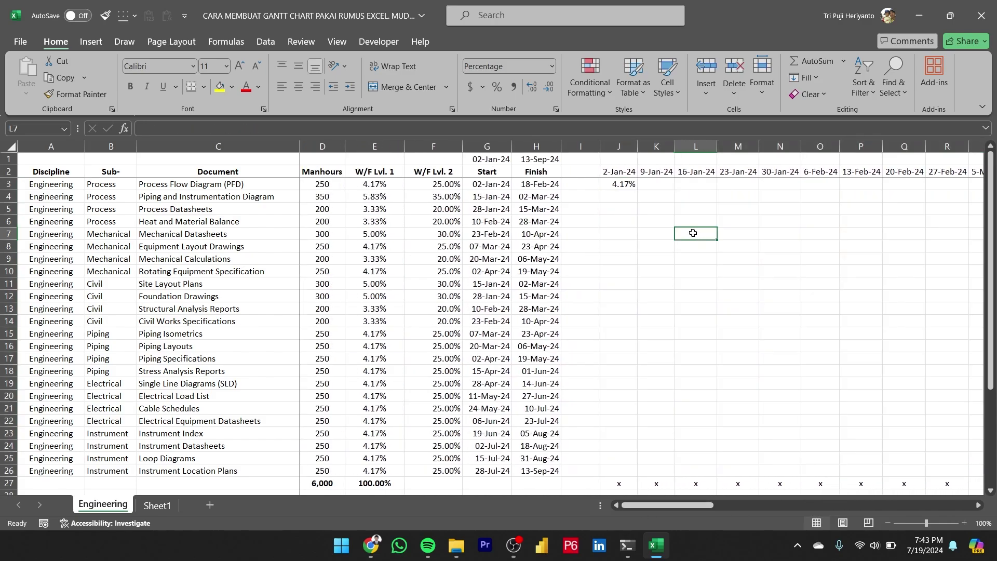
click(634, 184)
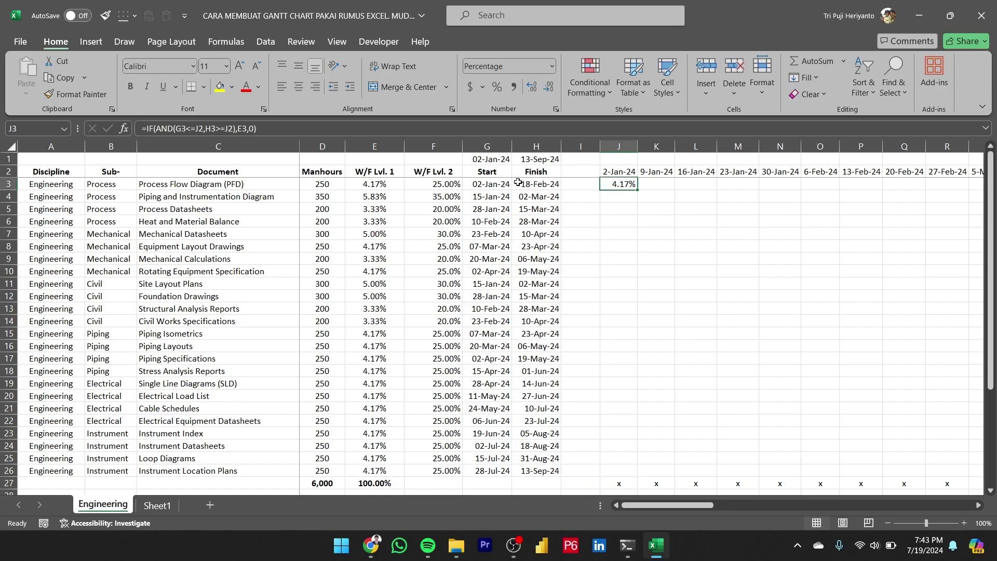
click(391, 183)
click(494, 185)
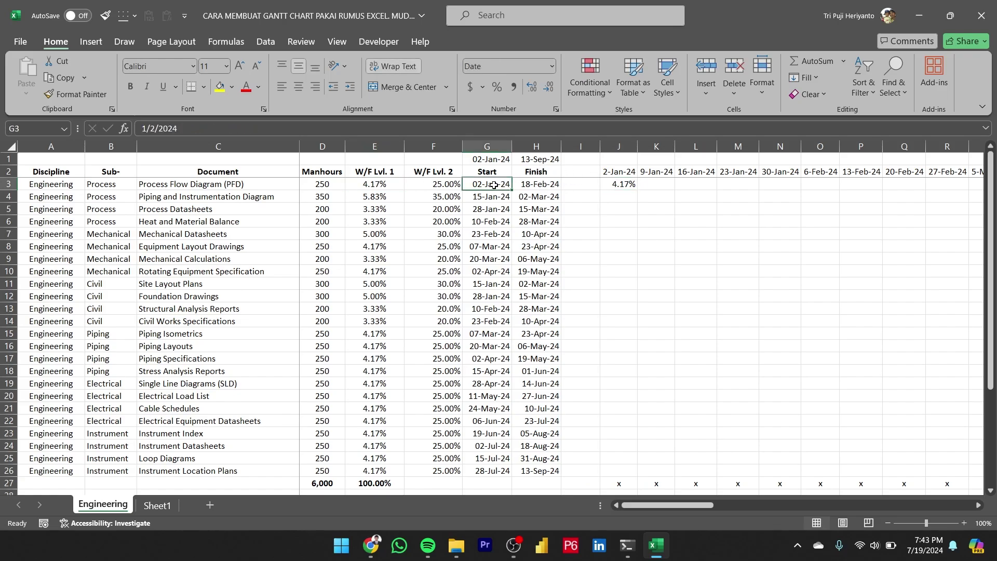
click(529, 185)
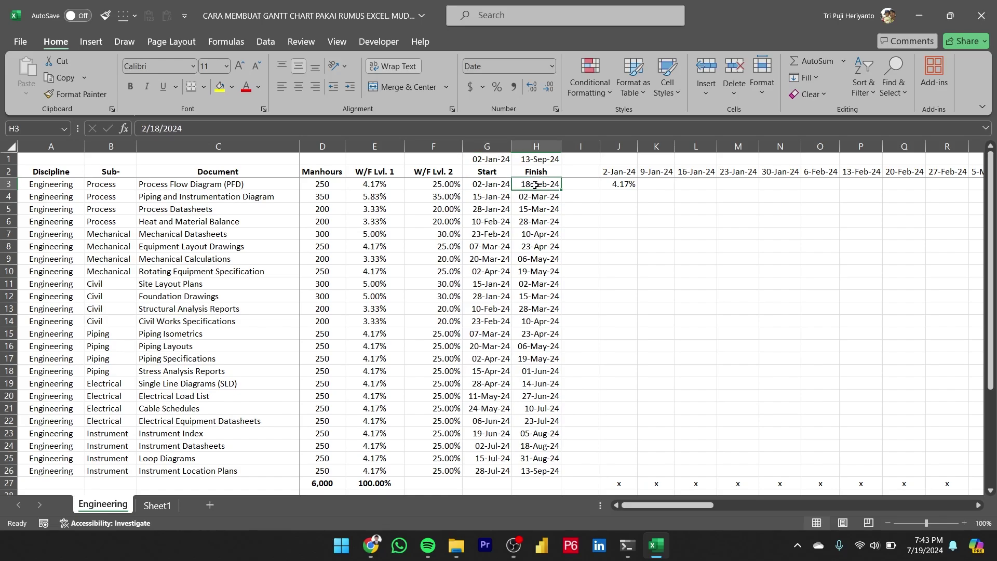
click(622, 185)
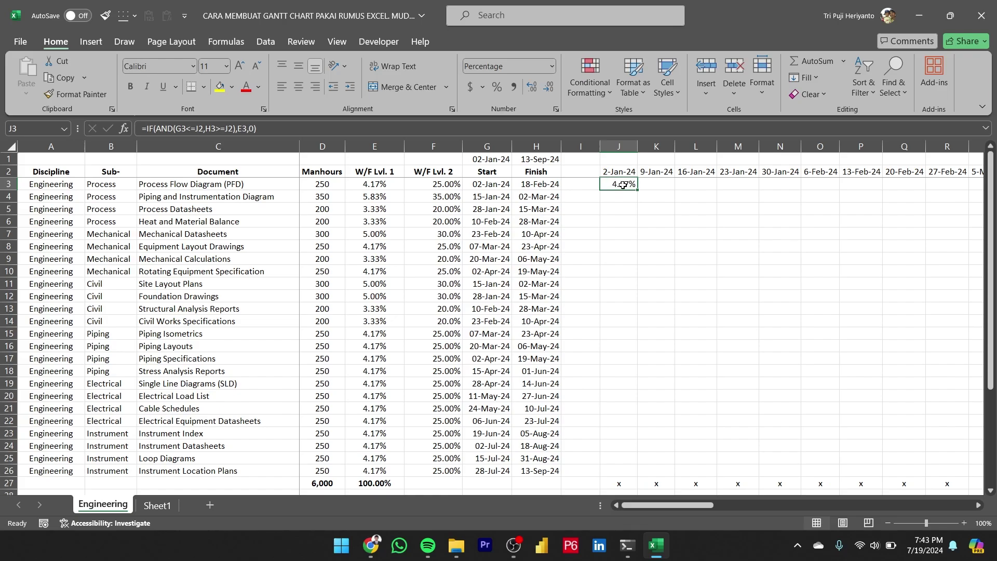
Enter the header Duration in I2, next to the Finish column
click(586, 173)
text(Dur)
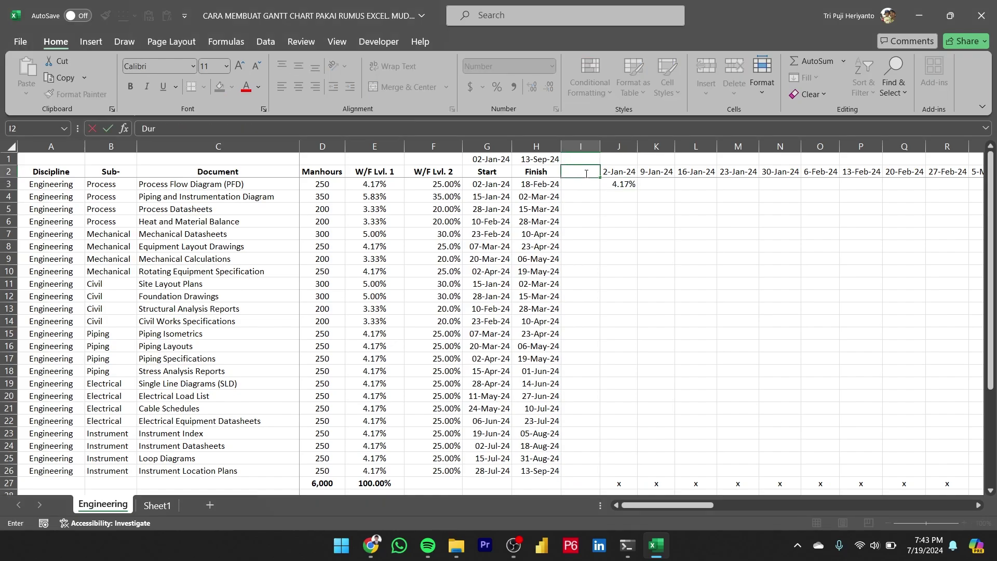
text(ation)
key(Return)
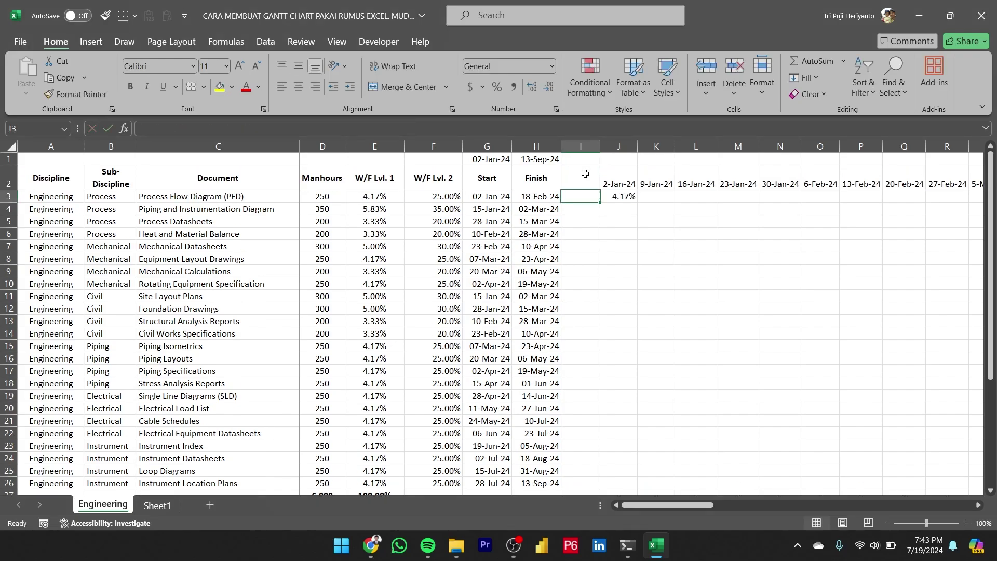
Set the font colour of the whole Duration column I to black
click(585, 173)
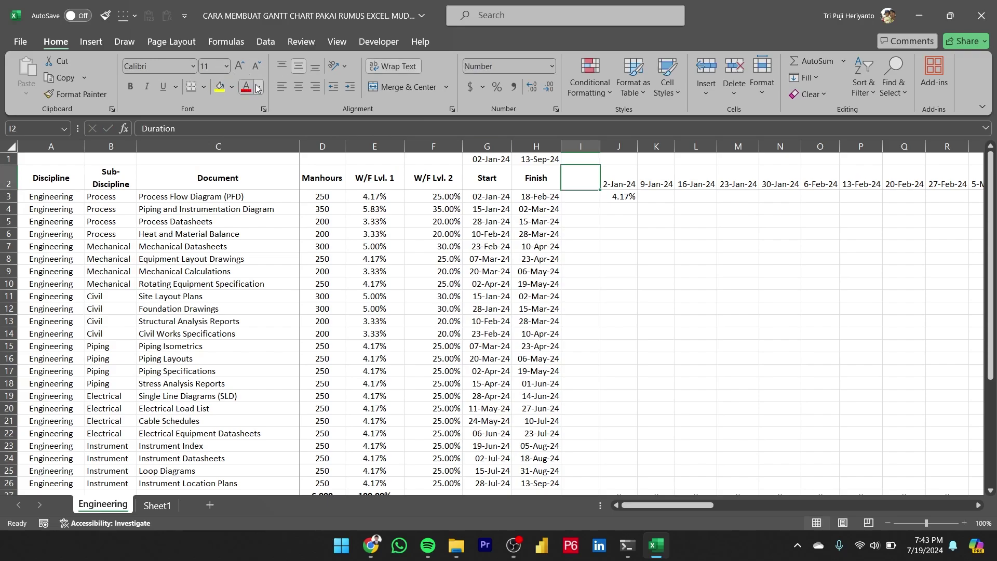
click(250, 87)
click(587, 143)
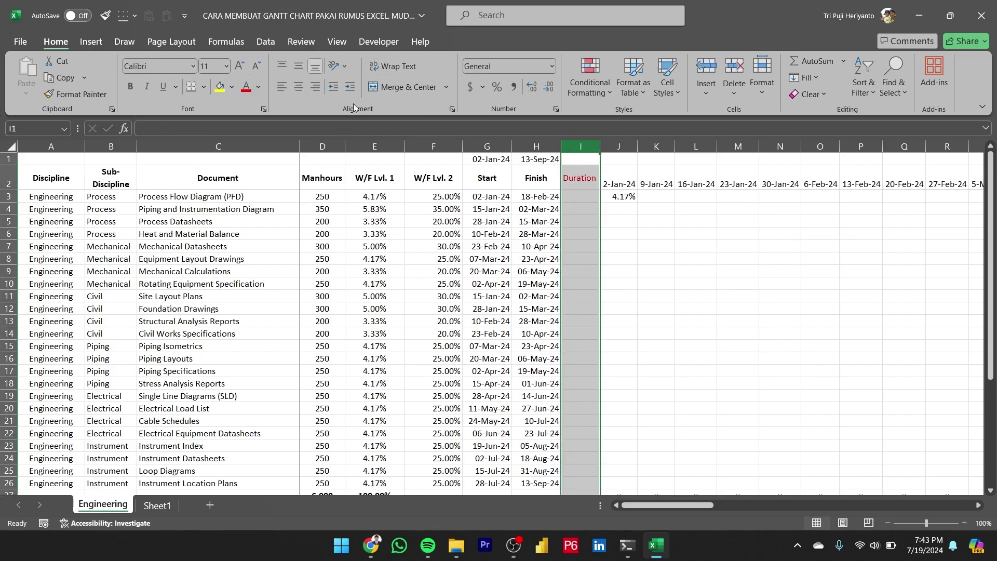
click(258, 87)
click(262, 103)
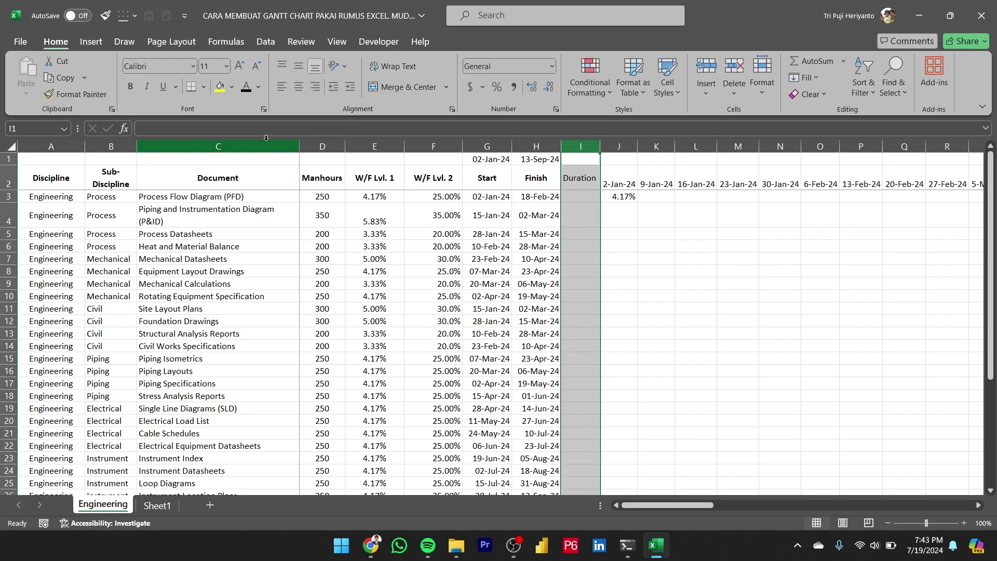
In I3, calculate the duration of the first document with the formula =H3-G3
click(571, 195)
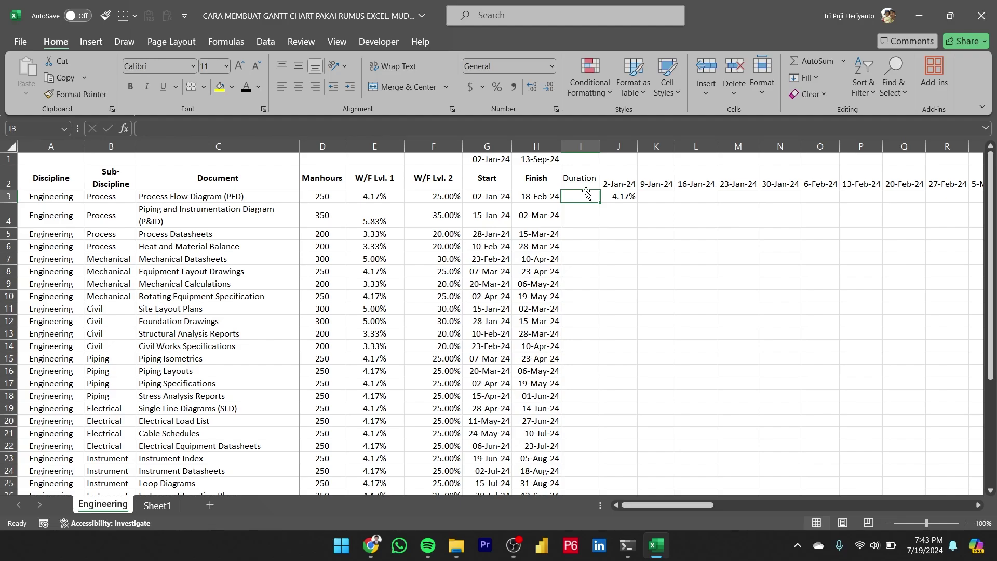
text(=)
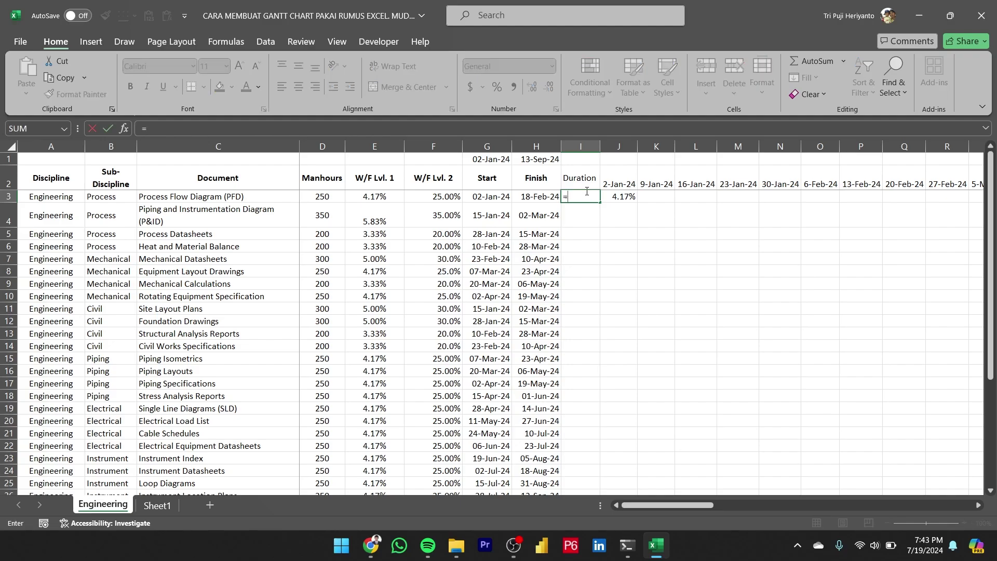
key(Left)
text(-)
key(Left)
key(Left)
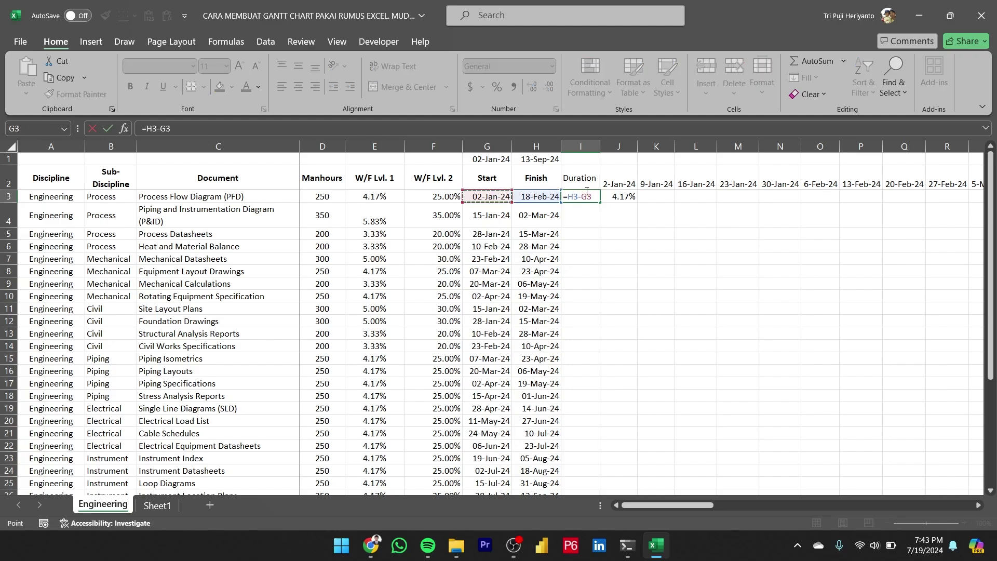
key(Return)
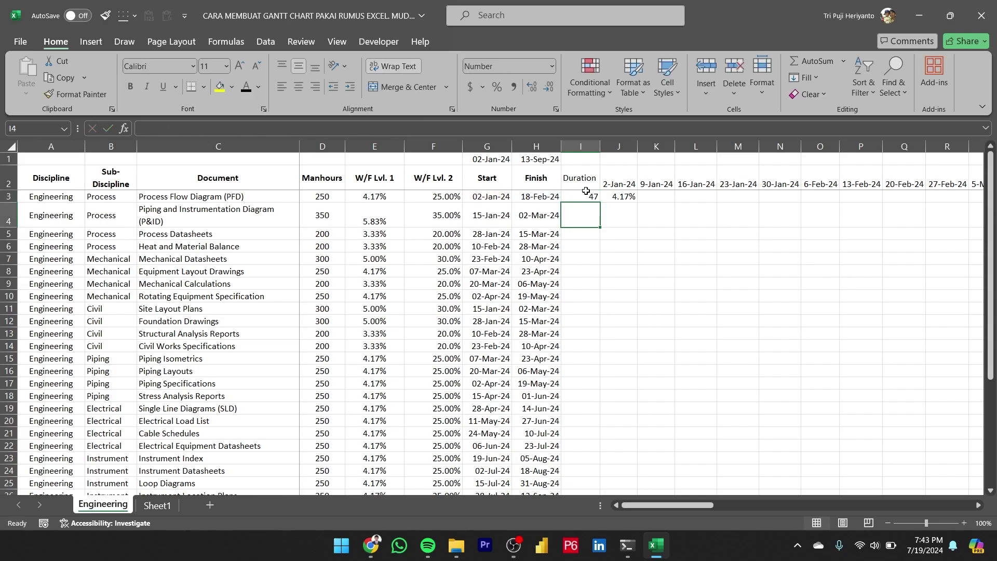
click(586, 192)
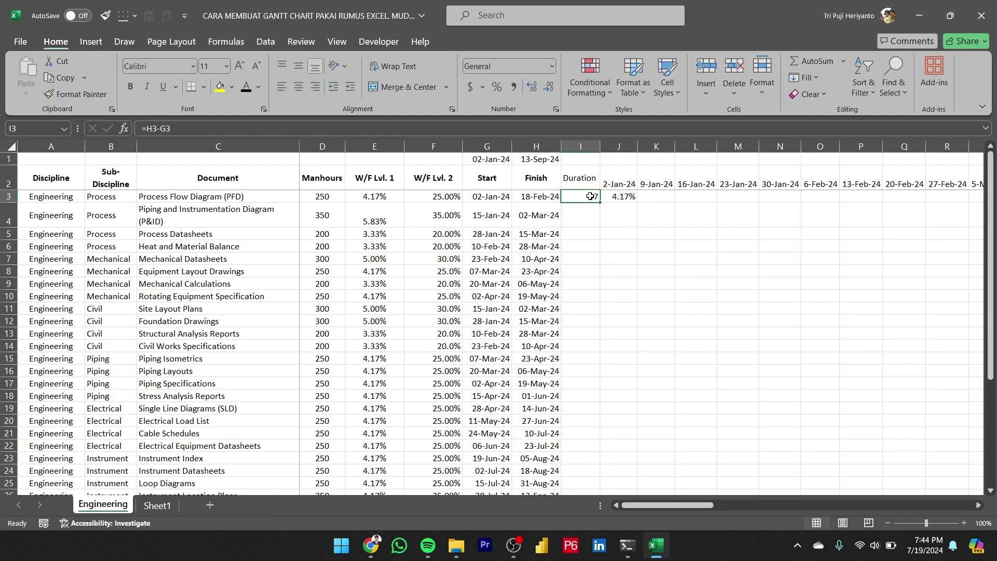
double_click(591, 196)
text(/7)
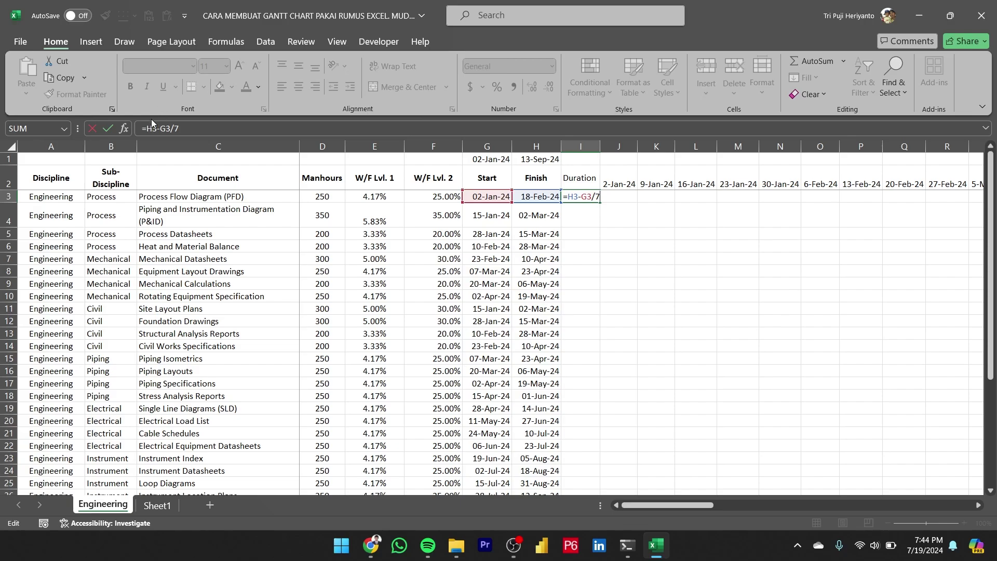
key(Escape)
In I3, calculate the first document's duration in weeks with the formula =(H3-G3)/7
text(=)
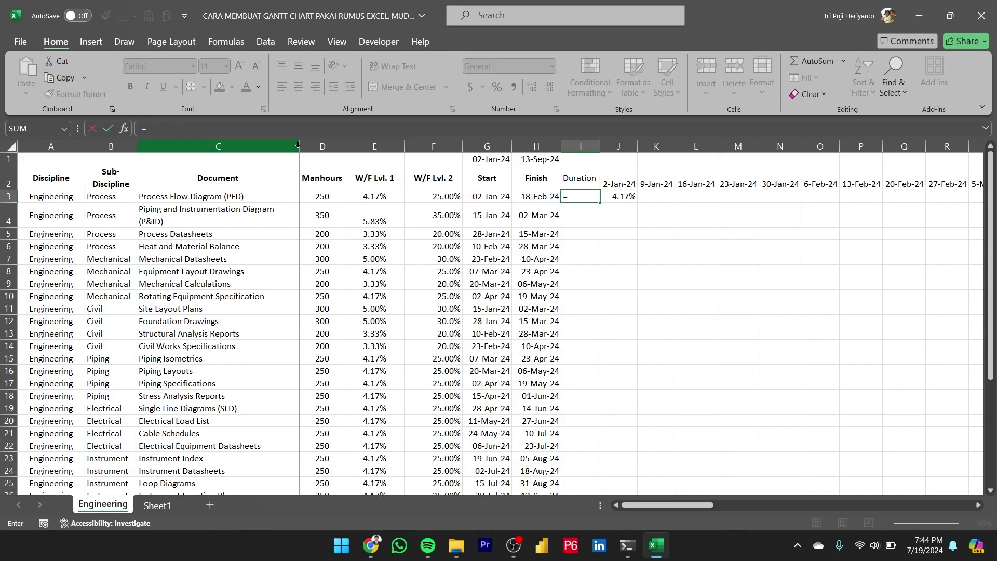
text(()
key(Left)
text(-)
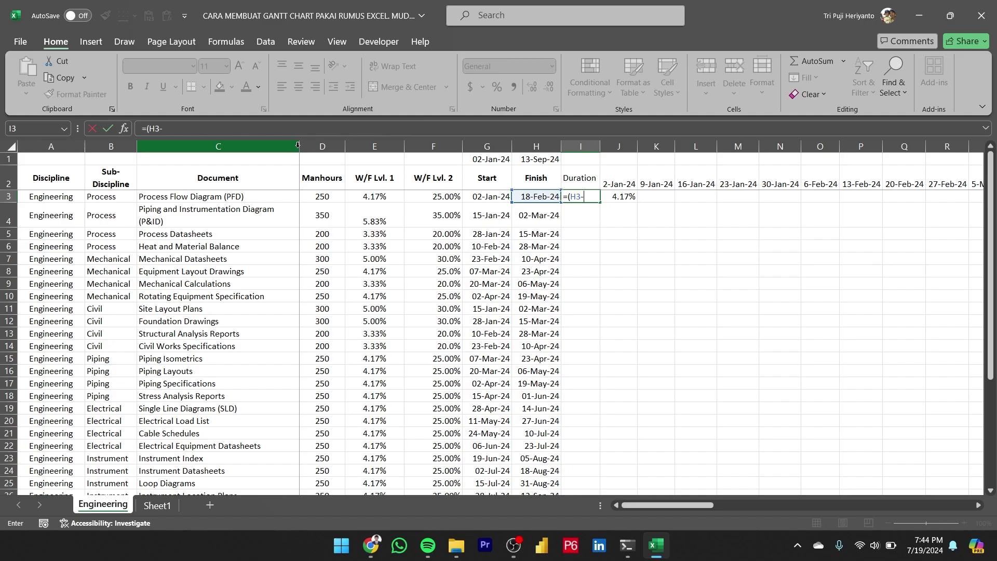
key(Left)
key(Left)
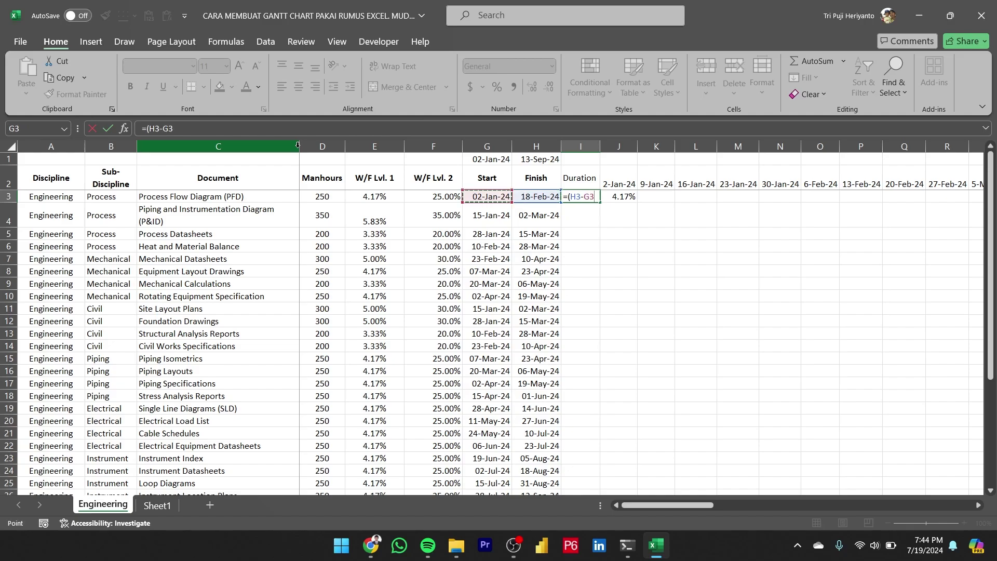
text()/7)
key(Return)
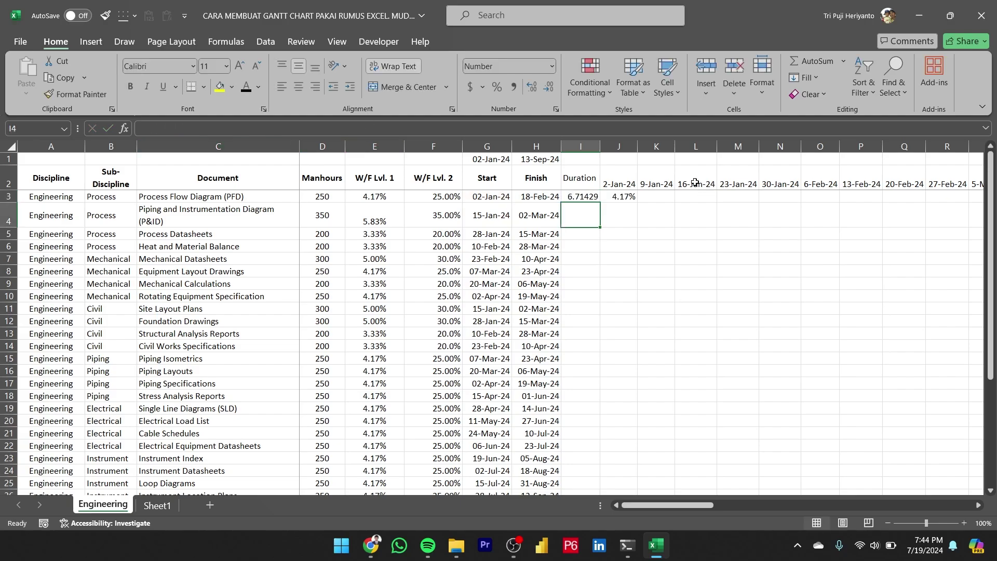
Copy the duration formula from I3 down to every document row through I26
click(582, 198)
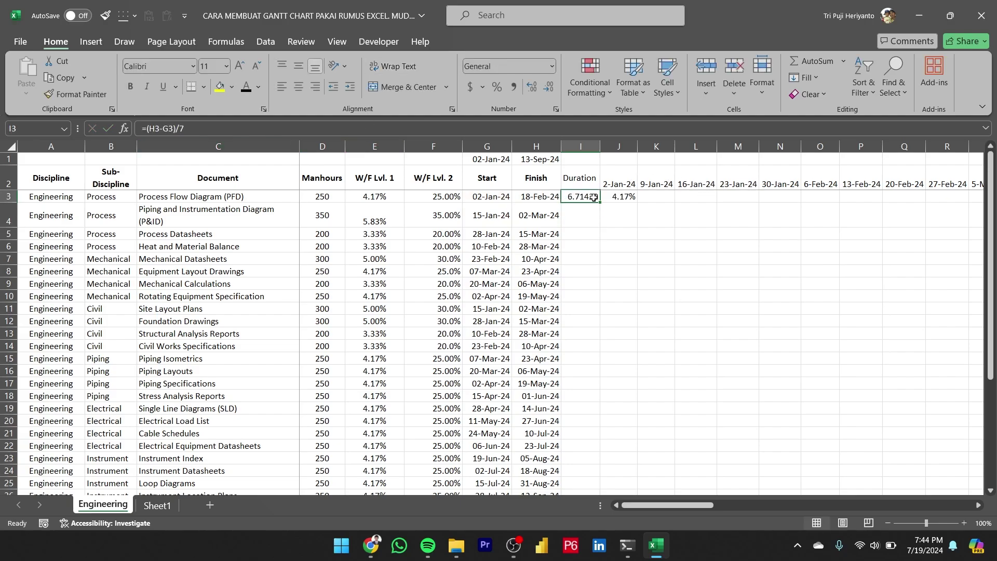
key(ctrl+c)
scroll(588, 219, down, 4)
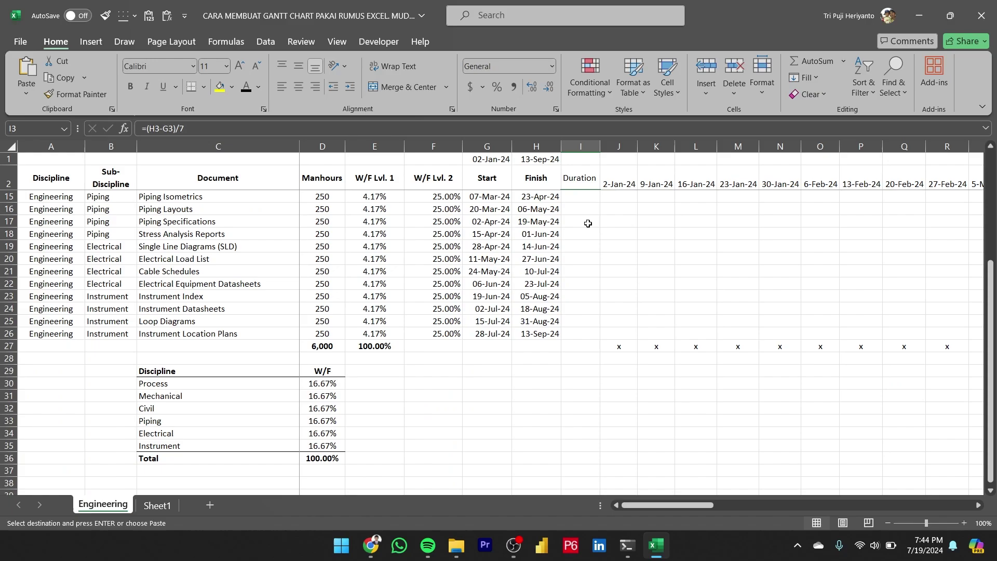
shift+click(586, 326)
key(ctrl+v)
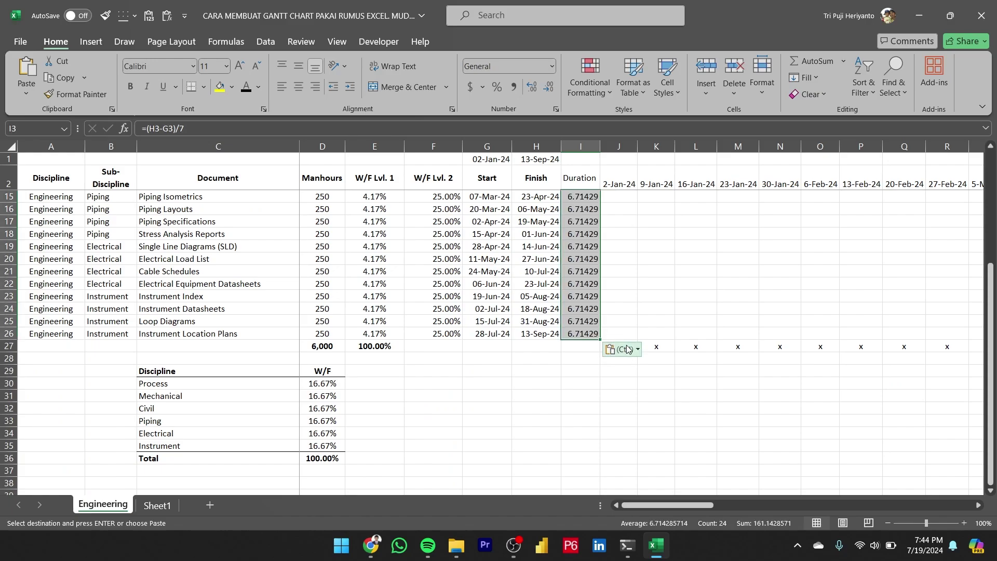
click(644, 348)
key(Escape)
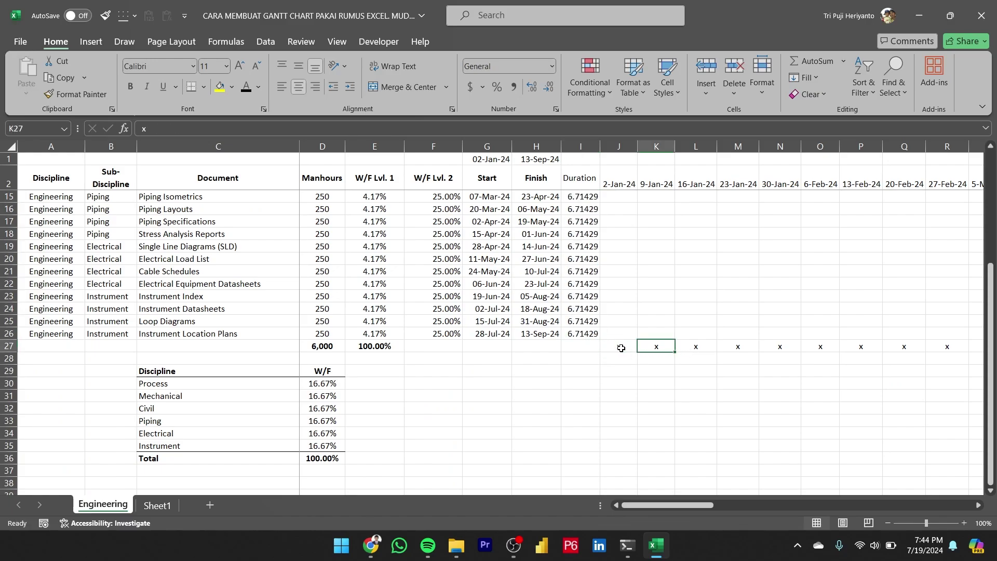
Copy the x marker from J27 into I27 beneath the Duration column
click(620, 346)
key(ctrl+c)
click(577, 347)
key(ctrl+v)
key(ctrl)
key(Escape)
scroll(648, 332, up, 4)
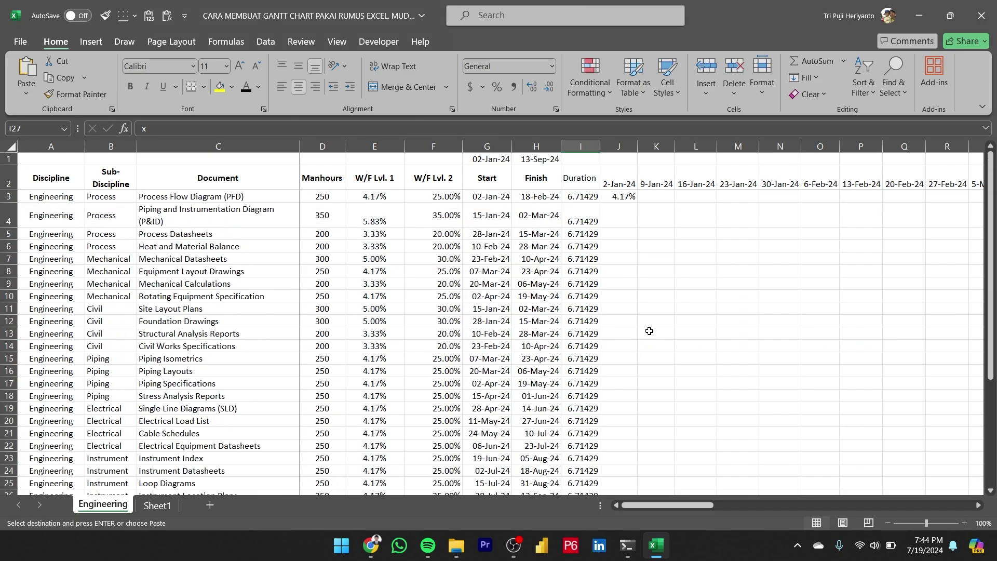
Format the durations in I3:I26 with no decimal places and centre them
click(580, 245)
click(590, 195)
key(ctrl+shift+Down)
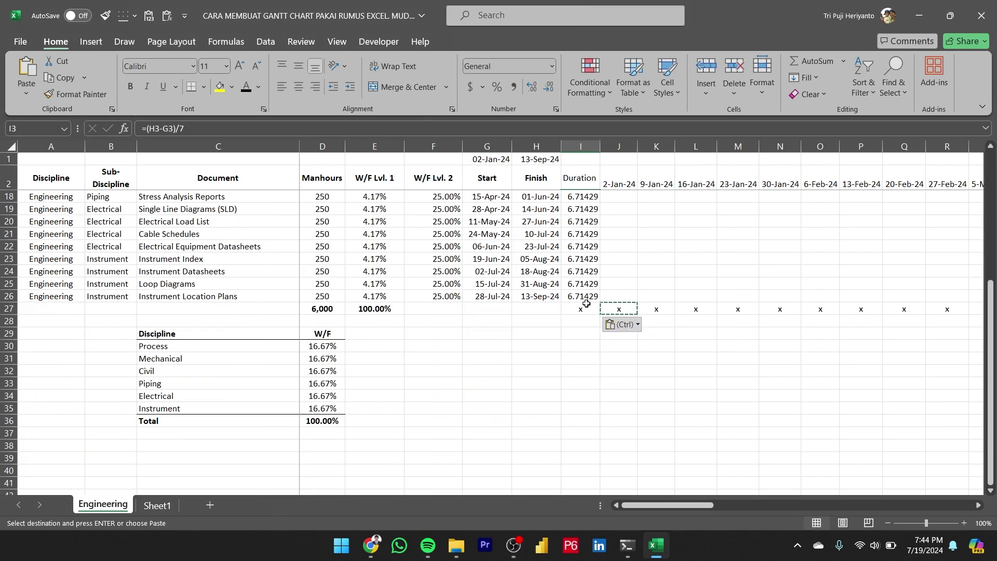
scroll(580, 332, up, 5)
click(548, 91)
click(548, 90)
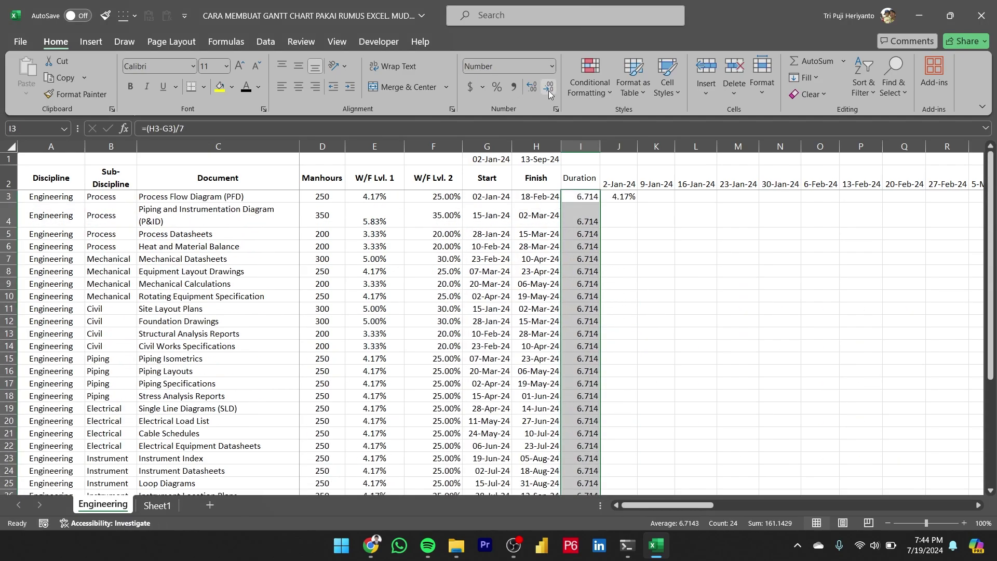
click(549, 90)
click(549, 91)
click(549, 91)
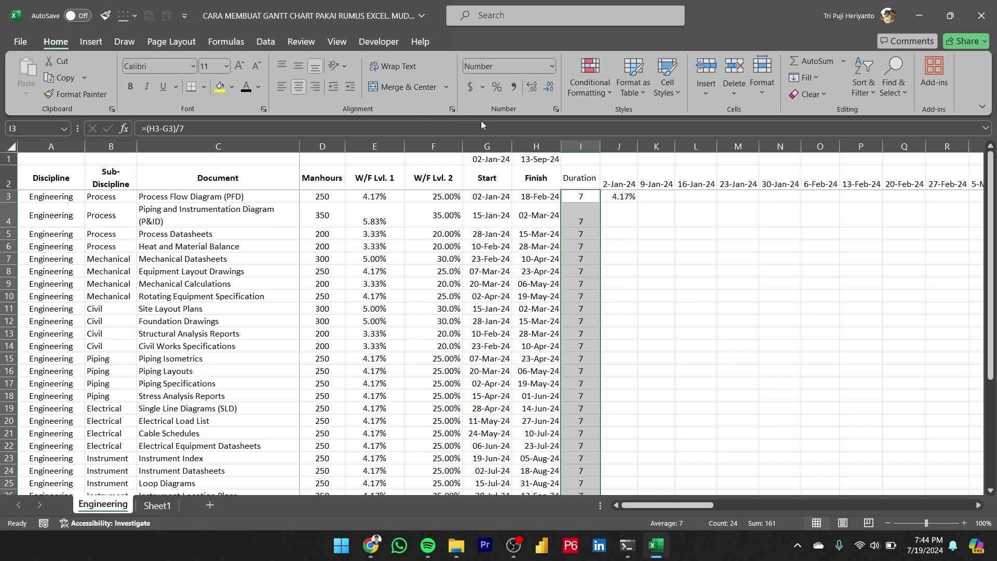
Extend the I2 header to Duration (week), with (week) on a second line
click(580, 195)
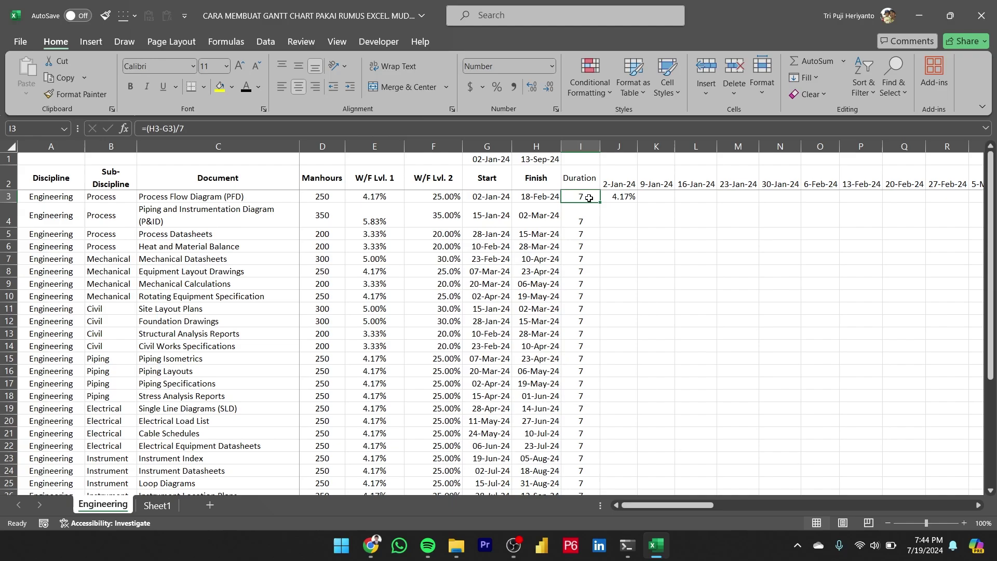
double_click(588, 183)
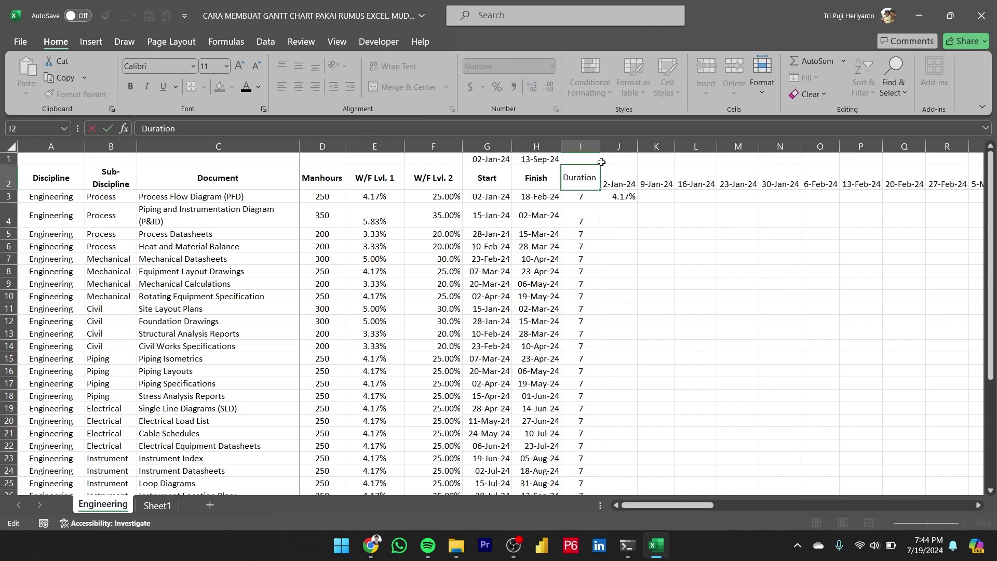
key(alt+Return)
text((wee)
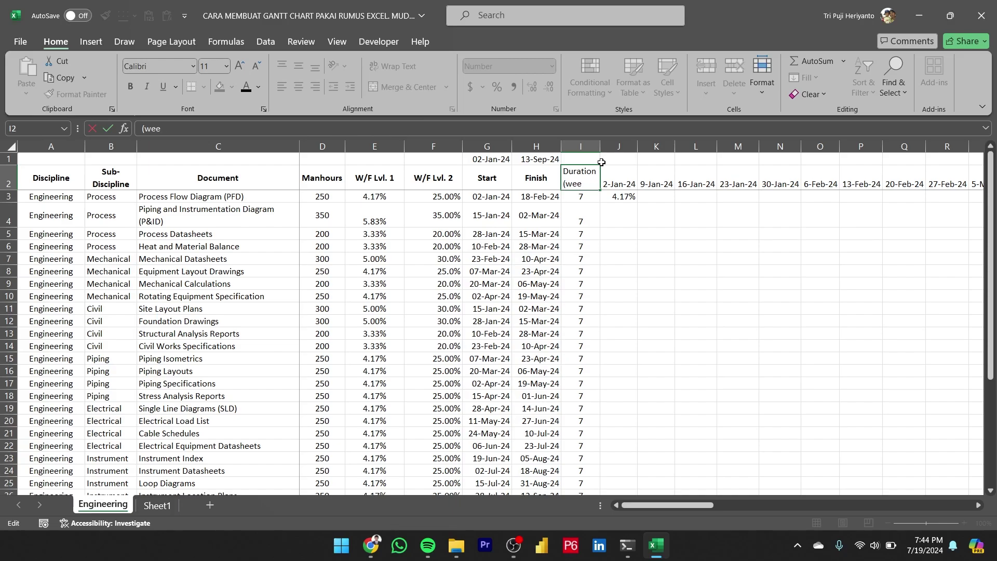
text(k))
key(Return)
In the J3 IF/AND formula, make the start date reference fully absolute as $G$3
key(Right)
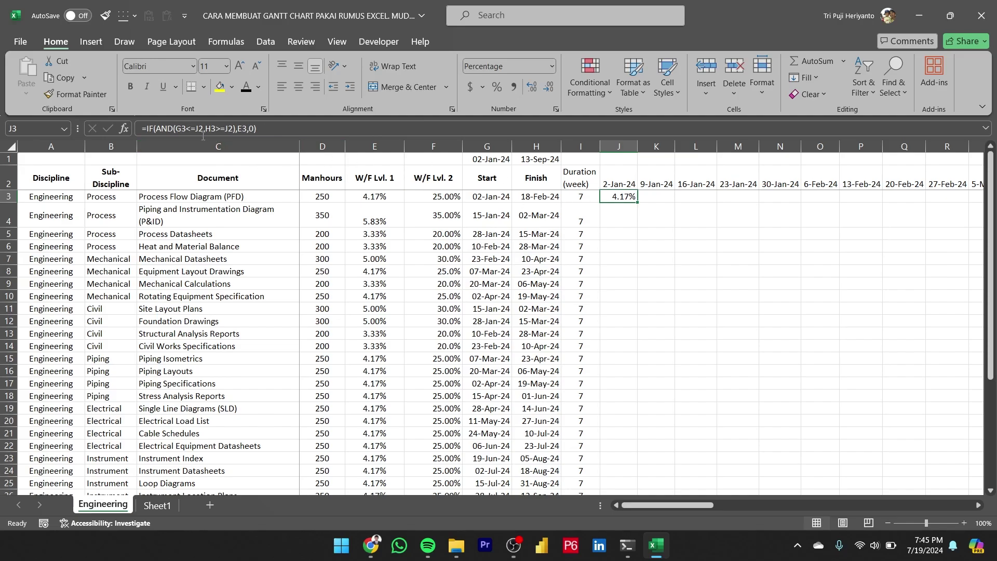
click(183, 129)
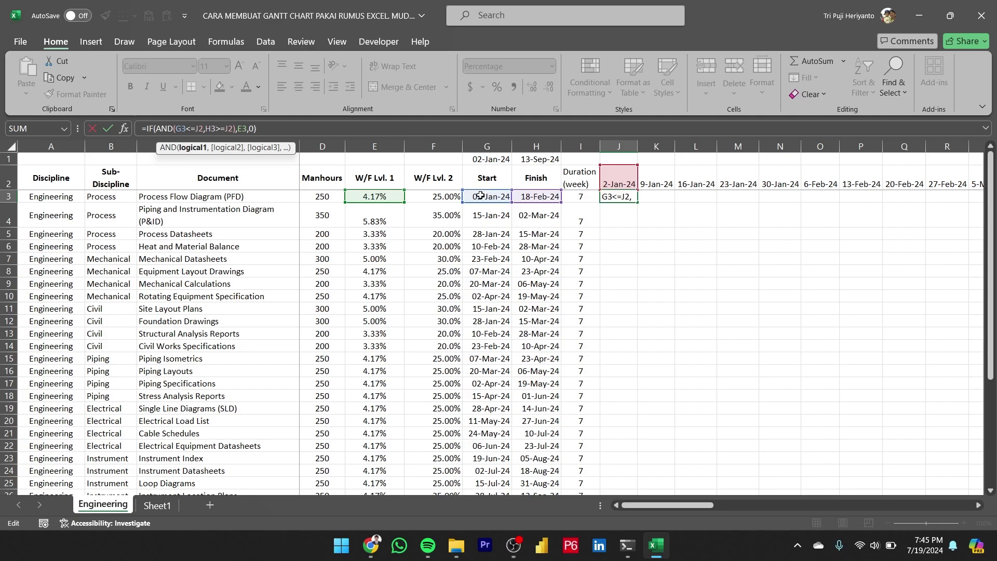
key(F4)
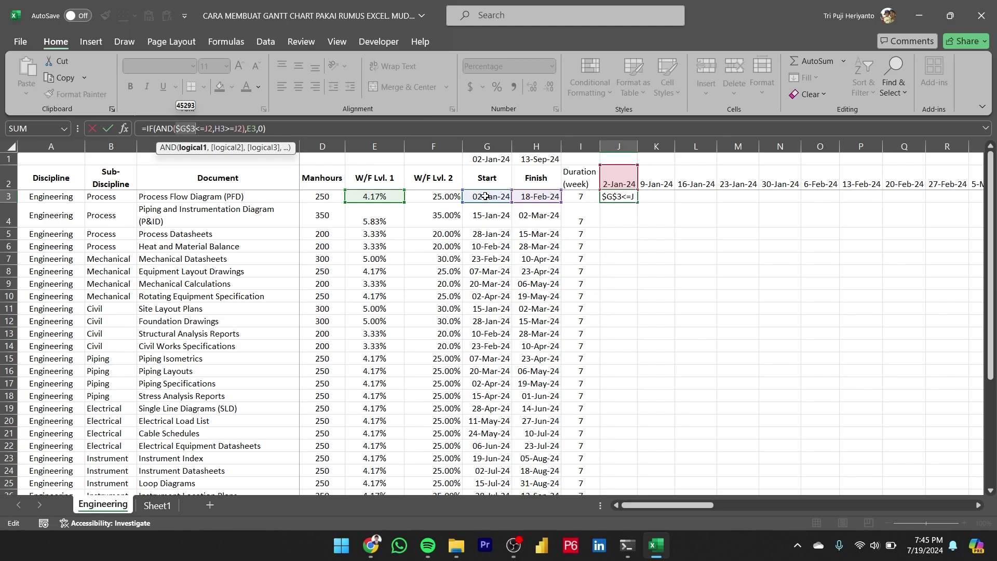
key(Return)
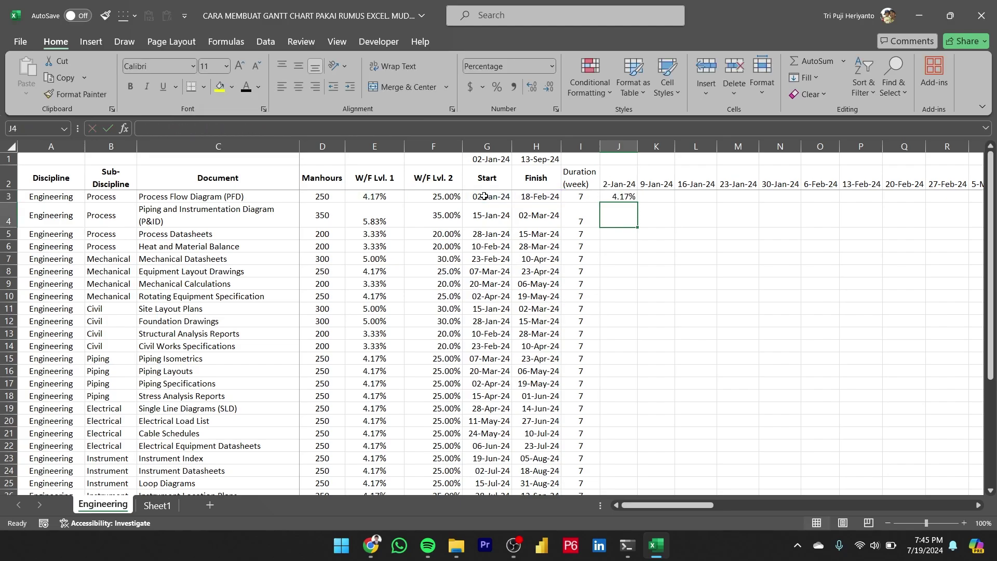
Copy the J3 formula across to Q3 as a test and inspect the cell references in J3 and K3
key(Up)
key(ctrl+c)
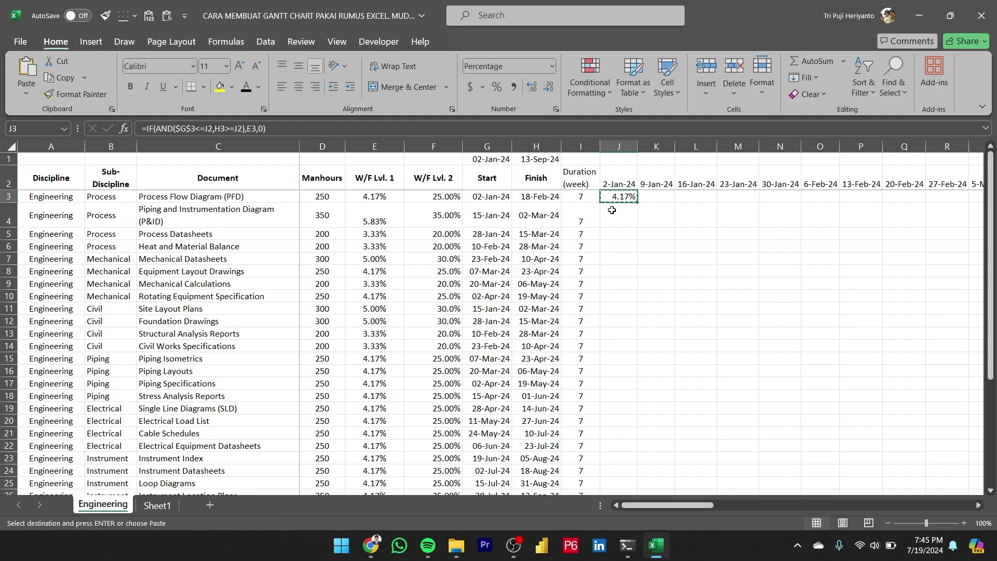
shift+click(891, 199)
key(ctrl+v)
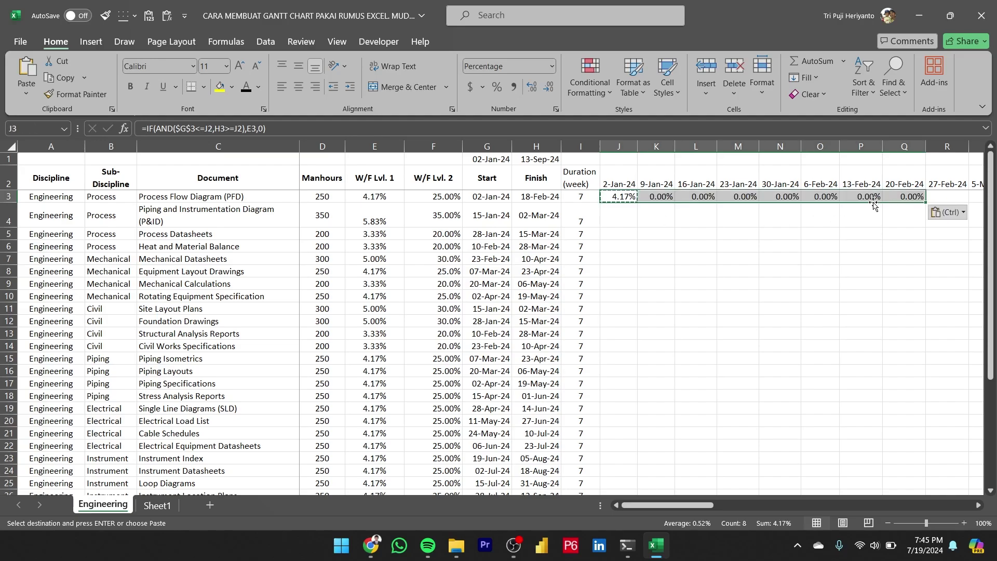
double_click(614, 197)
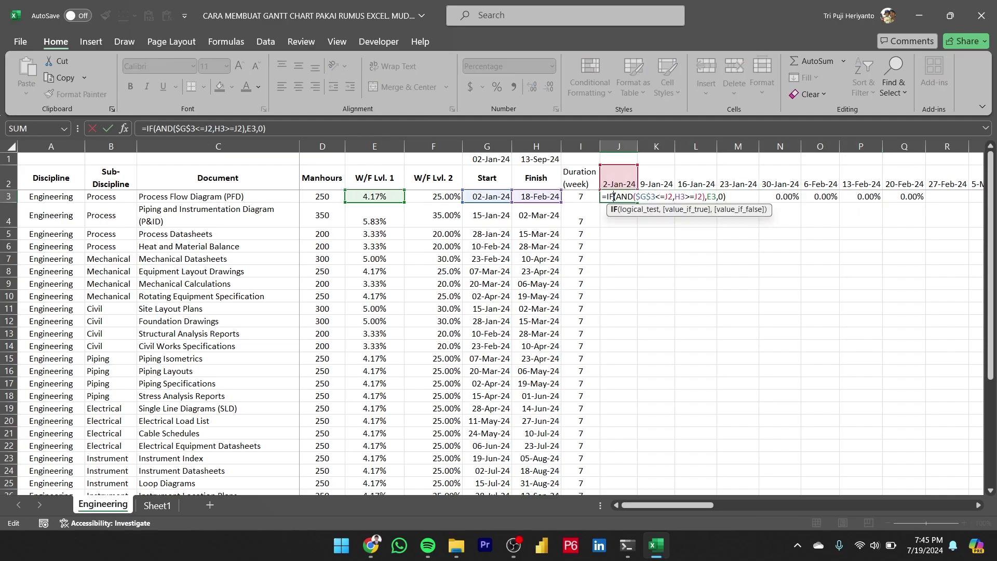
key(Escape)
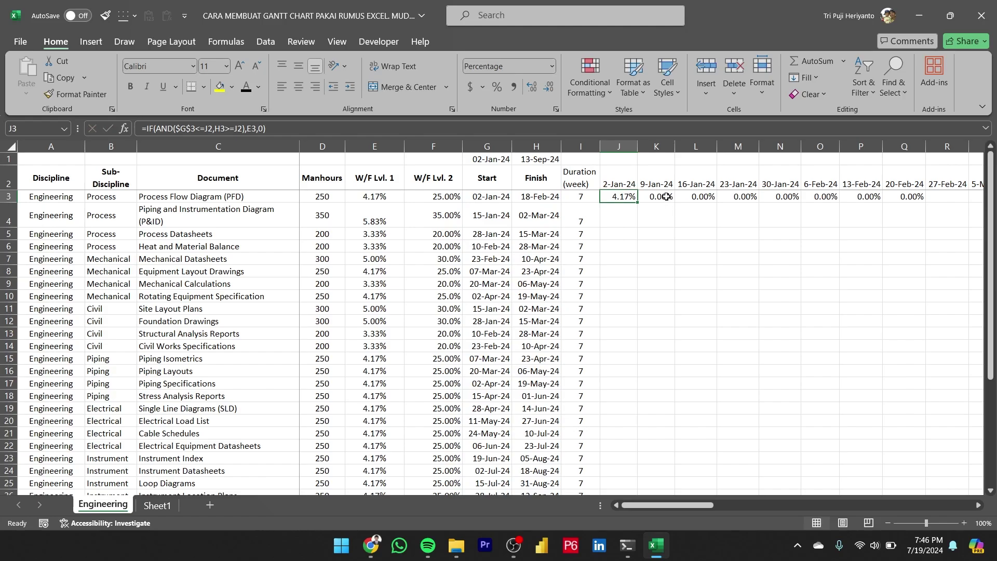
double_click(668, 197)
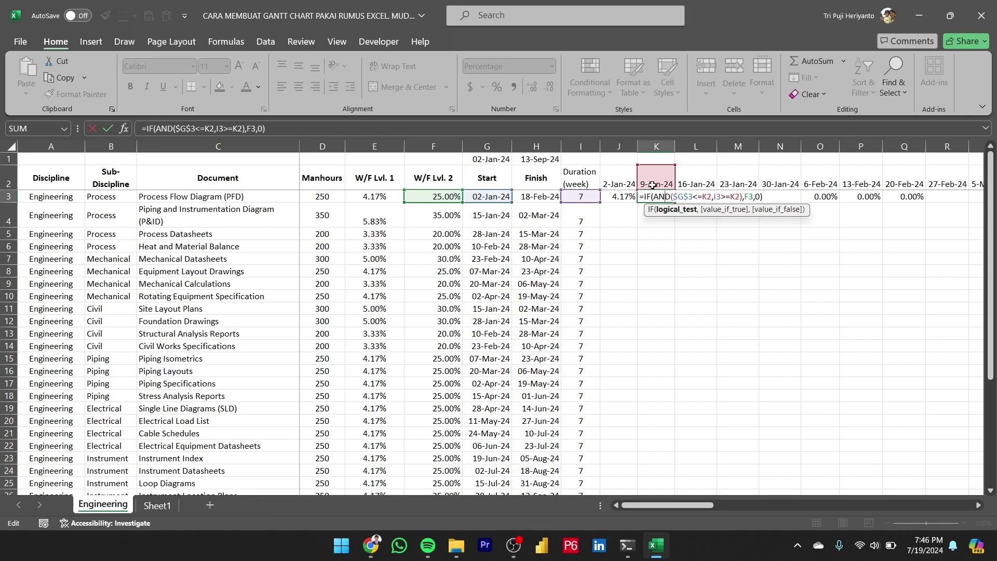
key(ctrl+Return)
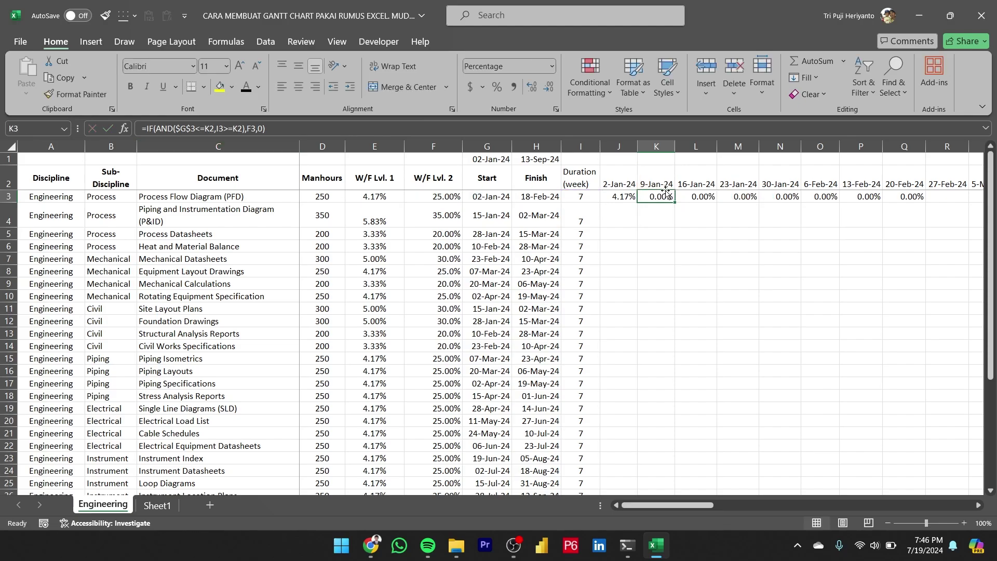
Copy the K3 formula down to K4 as a test and inspect its cell references
key(ctrl+c)
click(661, 214)
key(ctrl+v)
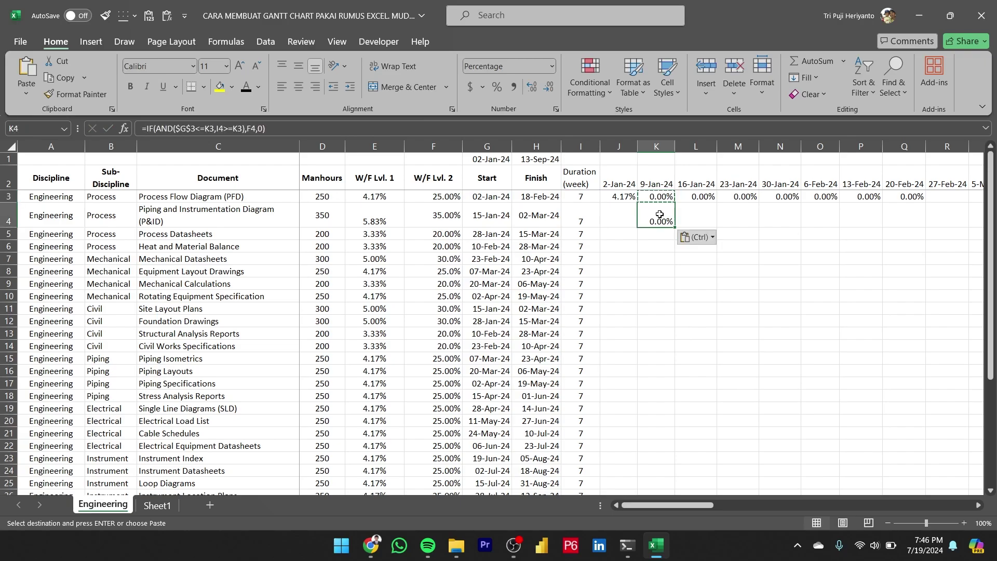
double_click(660, 214)
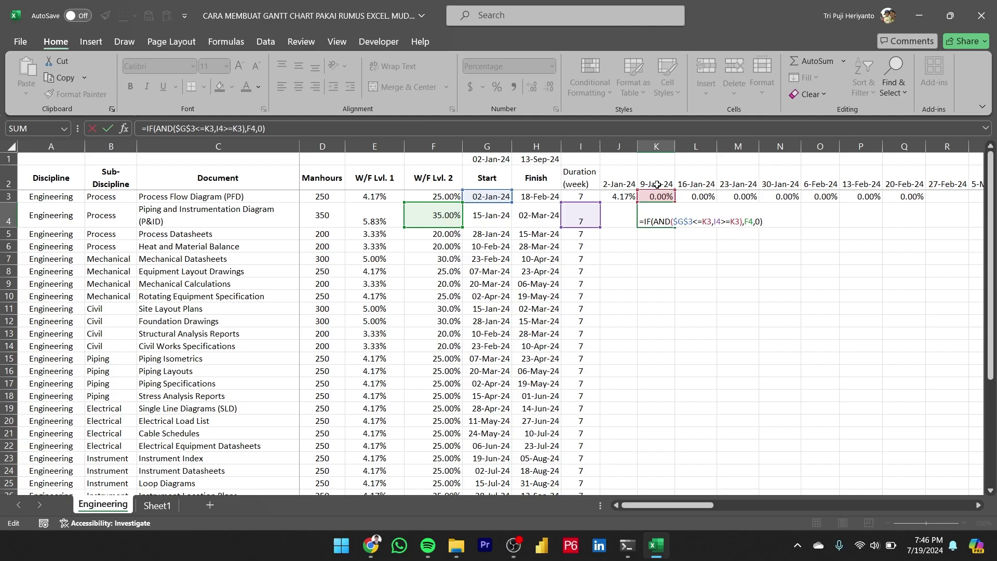
key(Escape)
Clear the test formulas from K3:Q4
click(657, 198)
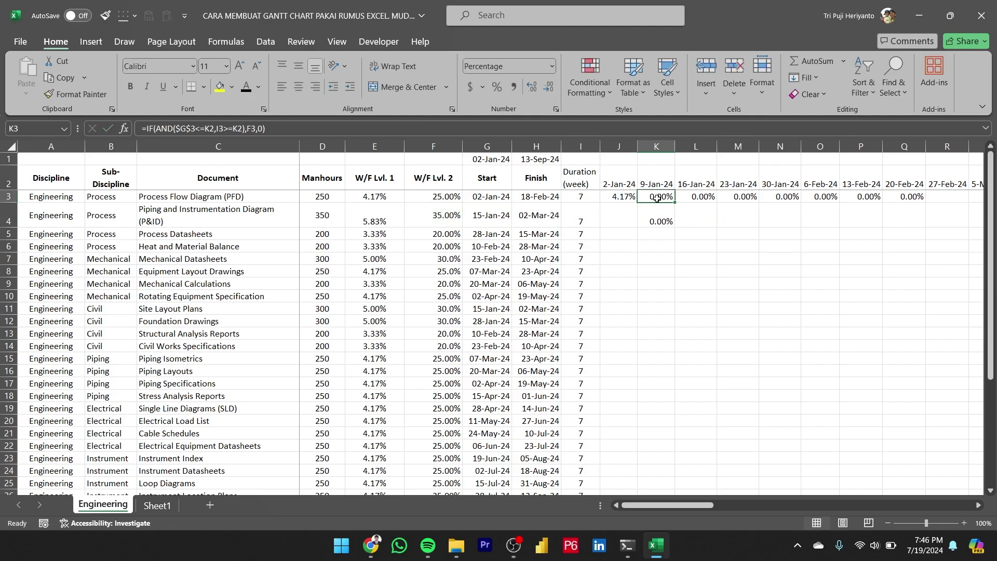
drag(657, 197, 912, 221)
key(Delete)
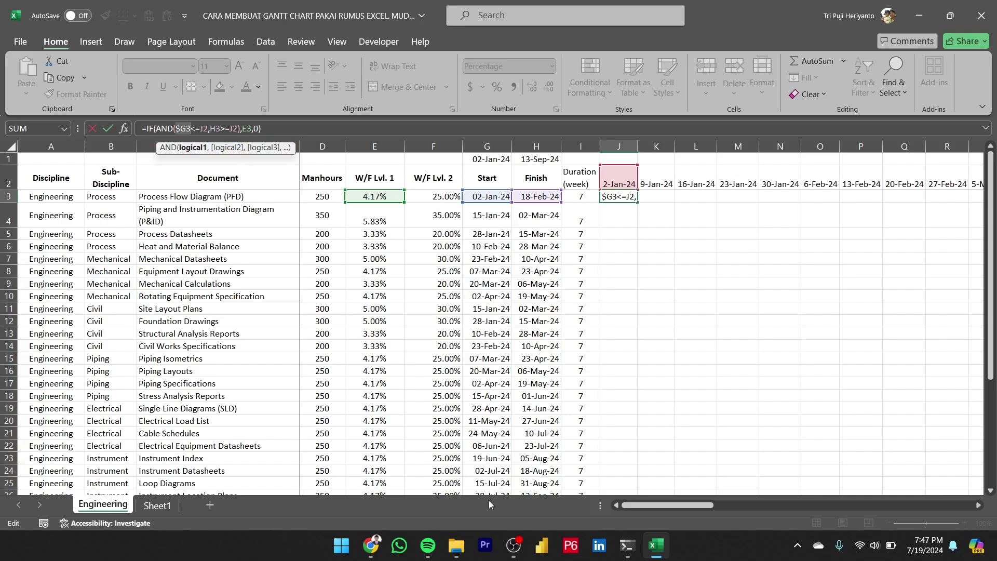
In the first AND condition of the J3 formula, lock the start date column and week date row as $G3<=J$2
text($)
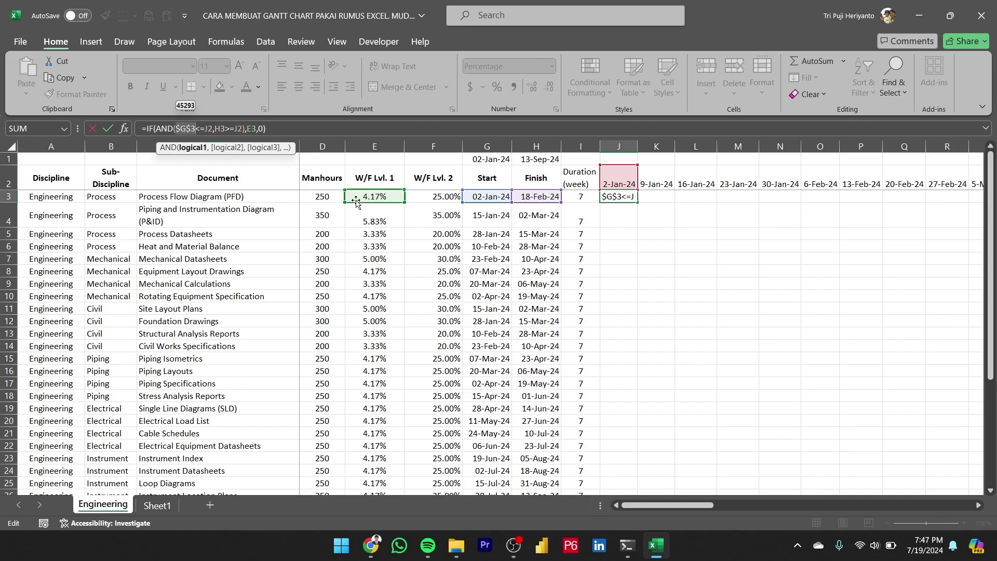
key(F4)
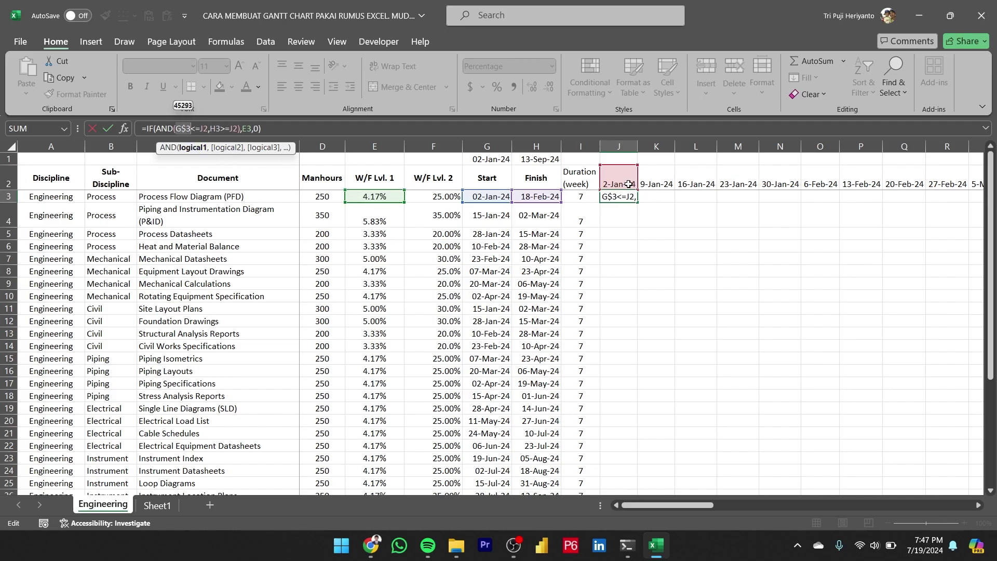
key(F4)
click(206, 129)
key(F4)
key(F4)
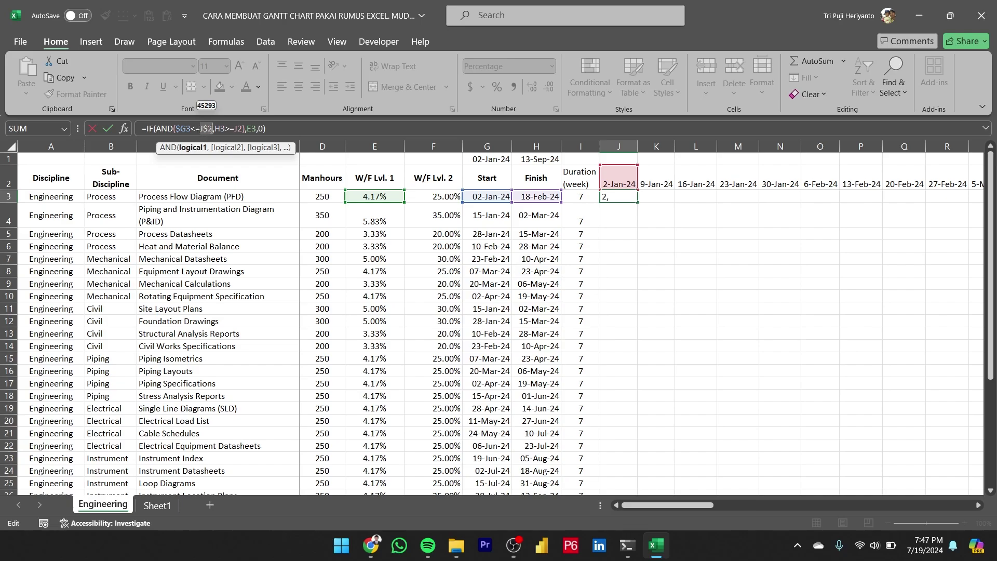
In the second AND condition of the J3 formula, lock the finish date column and week date row as $H3>=J$2
click(220, 129)
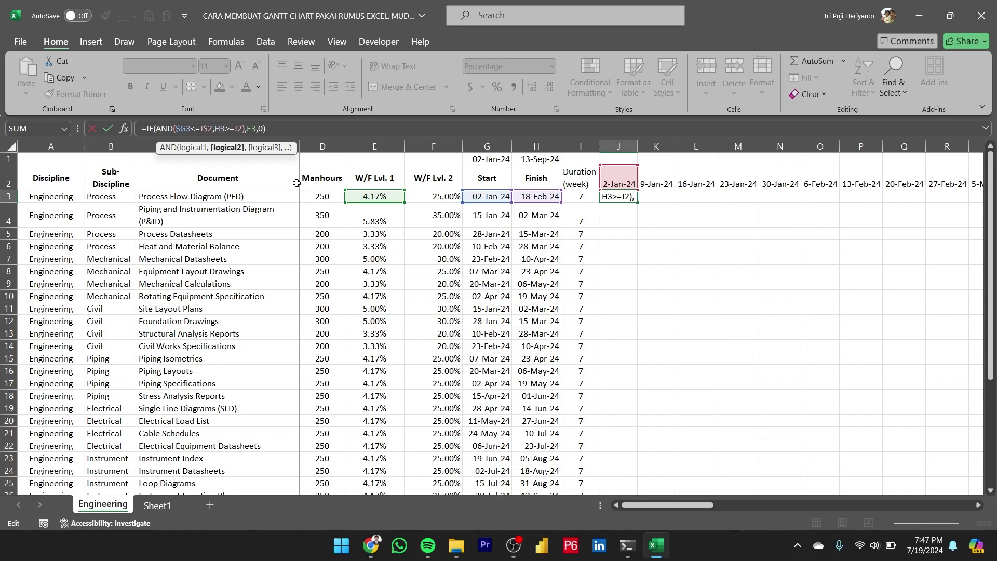
key(F4)
key(F4)
key(F4)
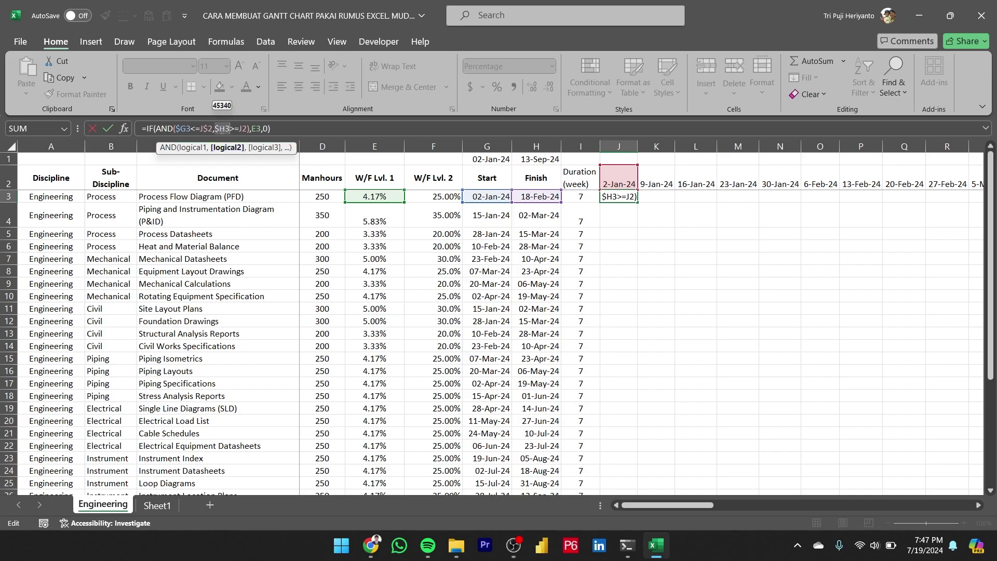
click(249, 128)
key(F4)
key(F4)
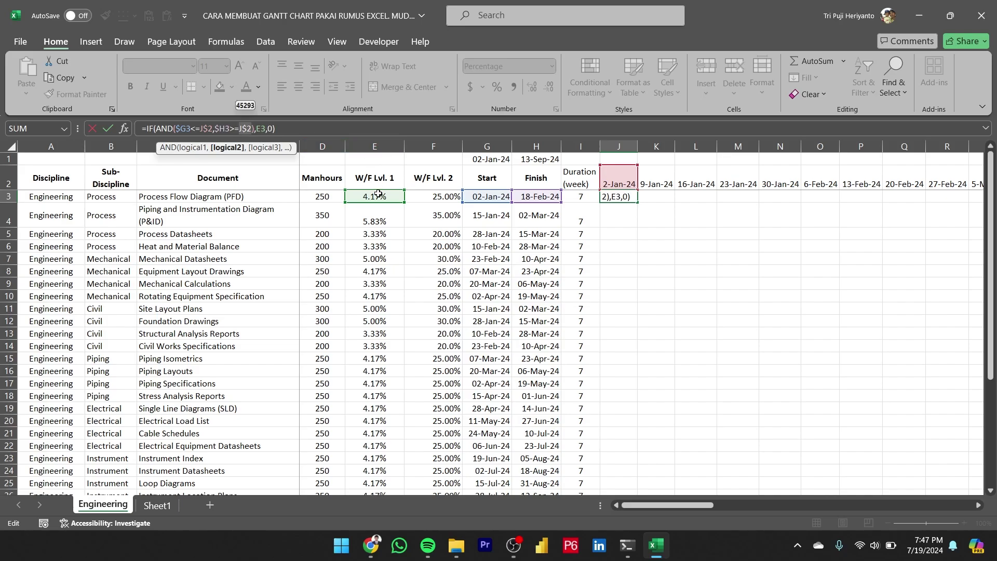
Lock the weight factor column as $E3 in the J3 formula's value-if-true argument and commit the formula
click(267, 129)
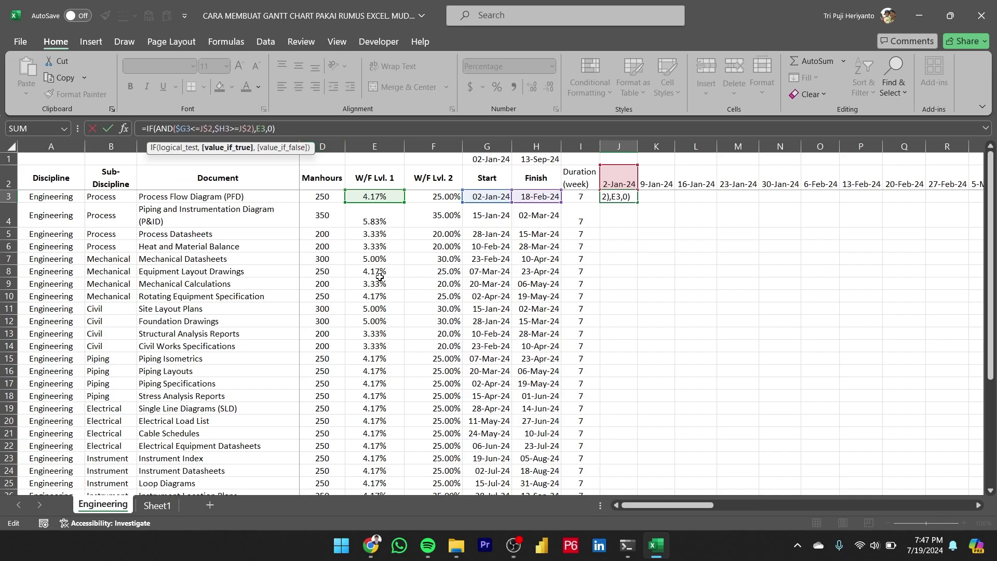
key(F4)
key(F4)
key(F4)
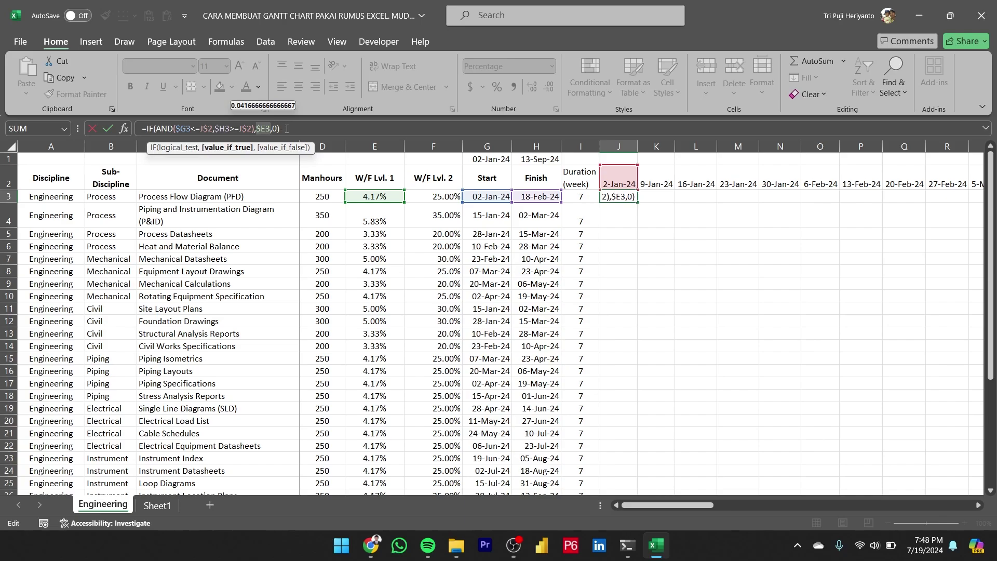
key(Return)
key(Up)
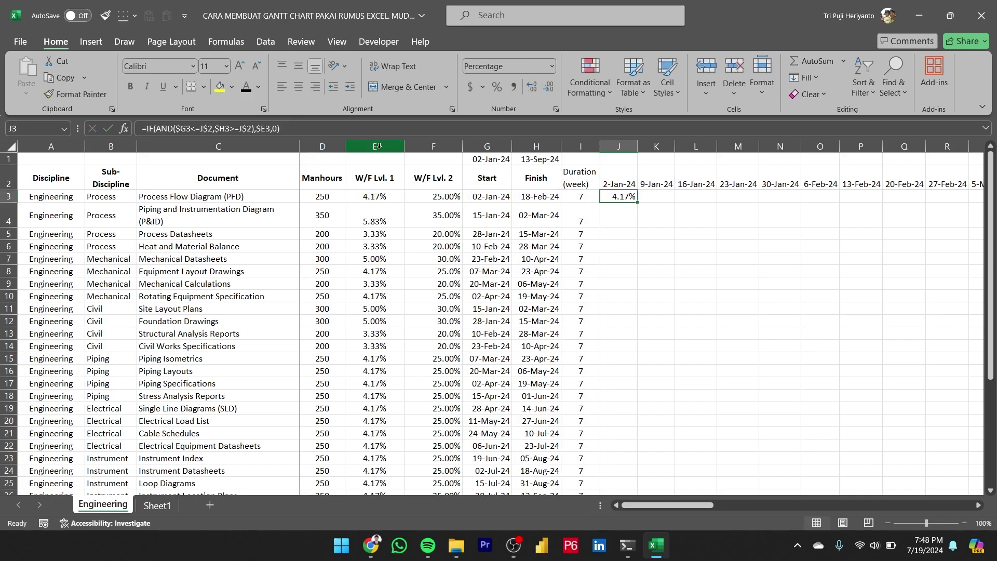
Copy the J3 formula across all weekly dates and document rows, J3:AU26
key(ctrl+c)
key(ctrl+shift+Right)
key(shift+Left)
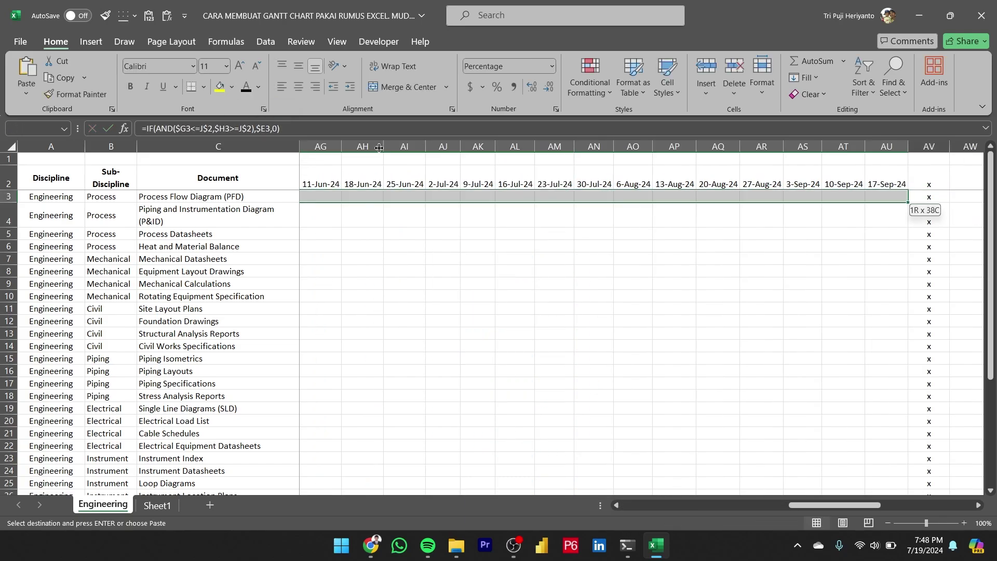
key(ctrl+shift+Down)
key(ctrl+v)
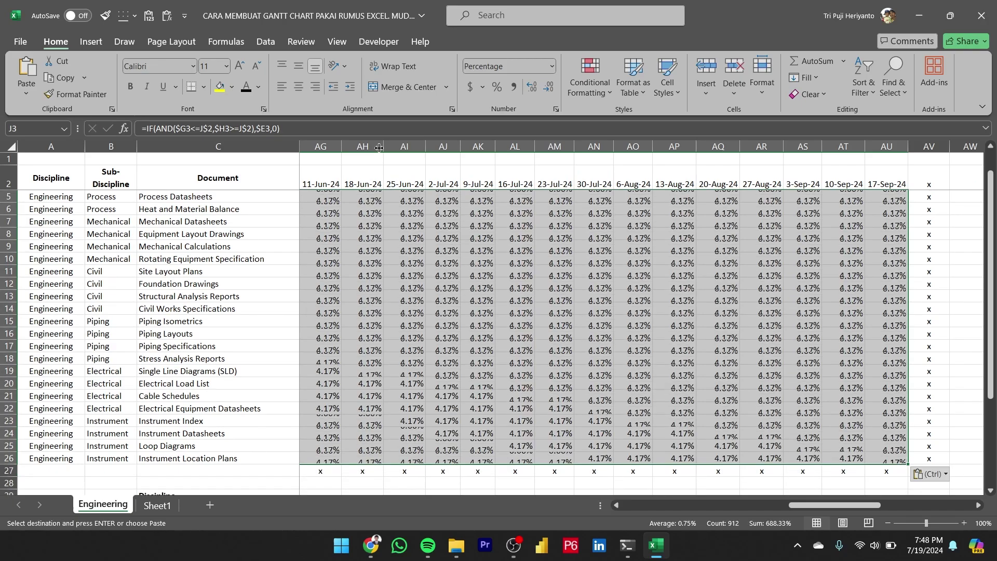
key(Left)
key(Left)
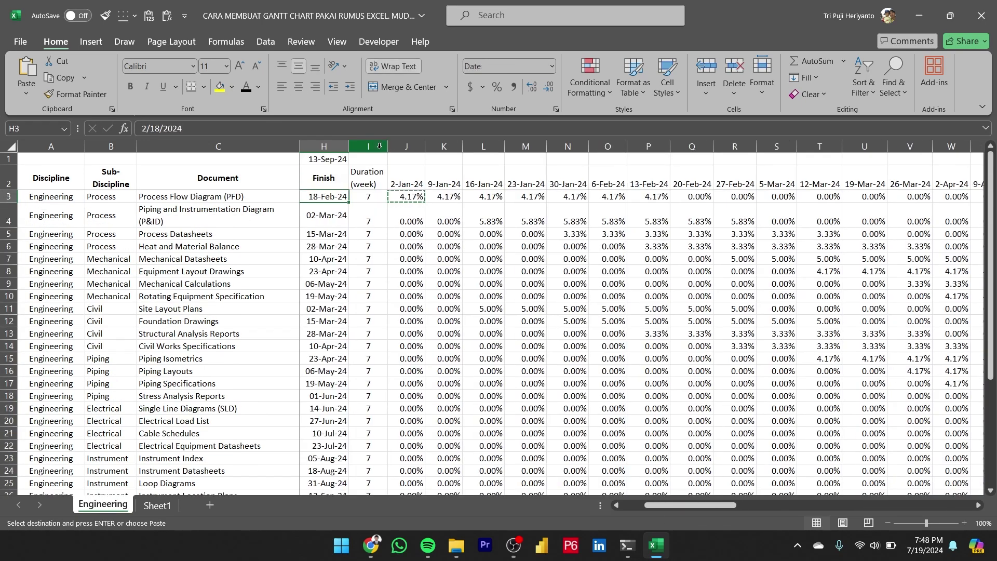
key(Right)
key(Right)
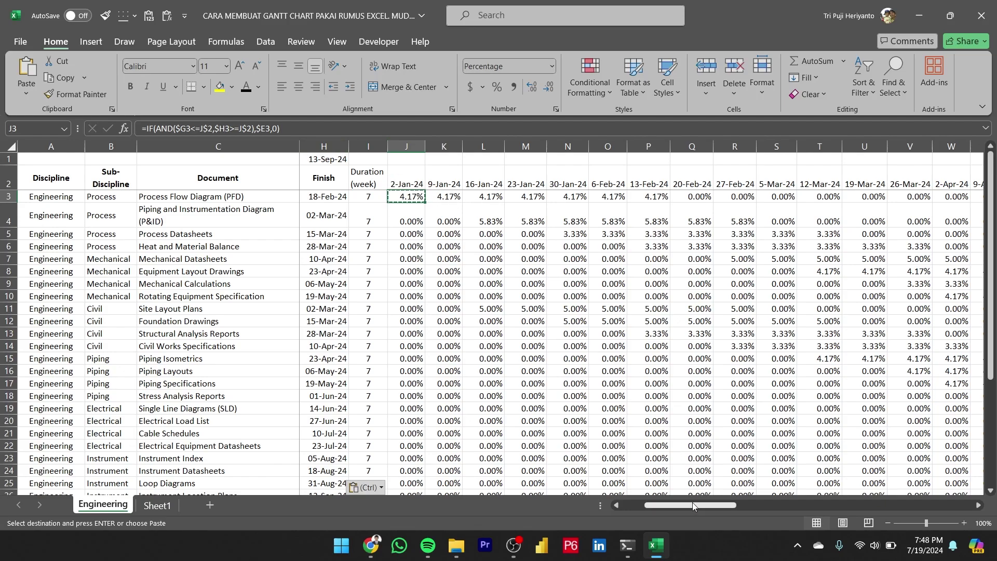
Format column AW as a percentage
drag(693, 503, 842, 447)
click(691, 148)
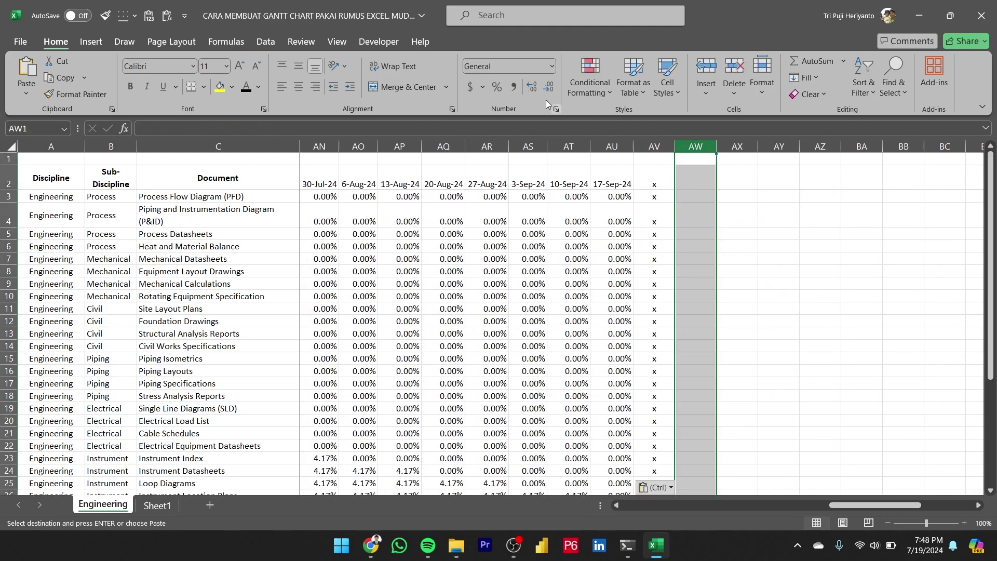
click(497, 88)
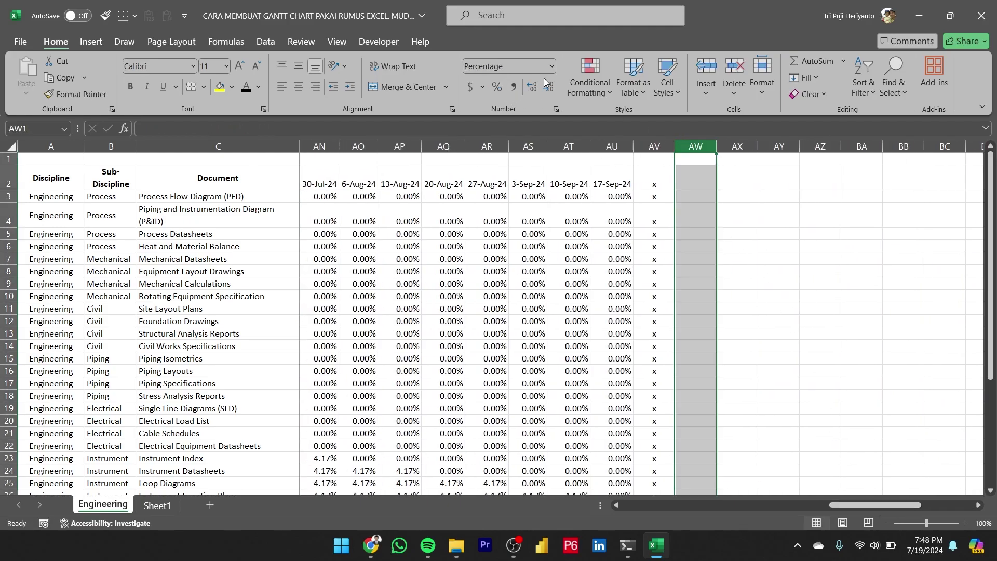
Enter =SUM(J3:AU3) in AW3 to total the weekly weight factors of the first document
click(691, 206)
click(698, 197)
text(=sum()
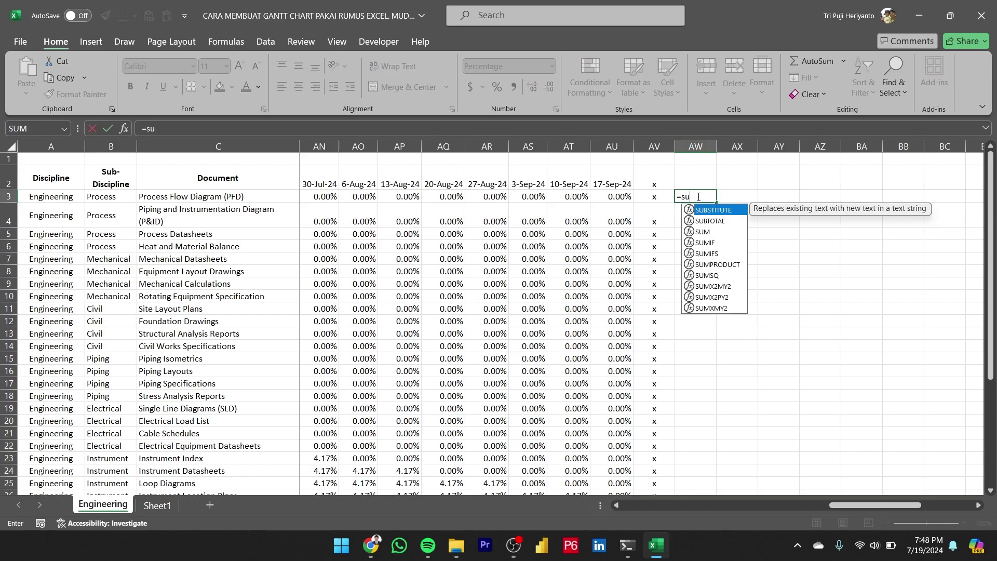
key(Left)
key(Left)
key(ctrl+shift+Left)
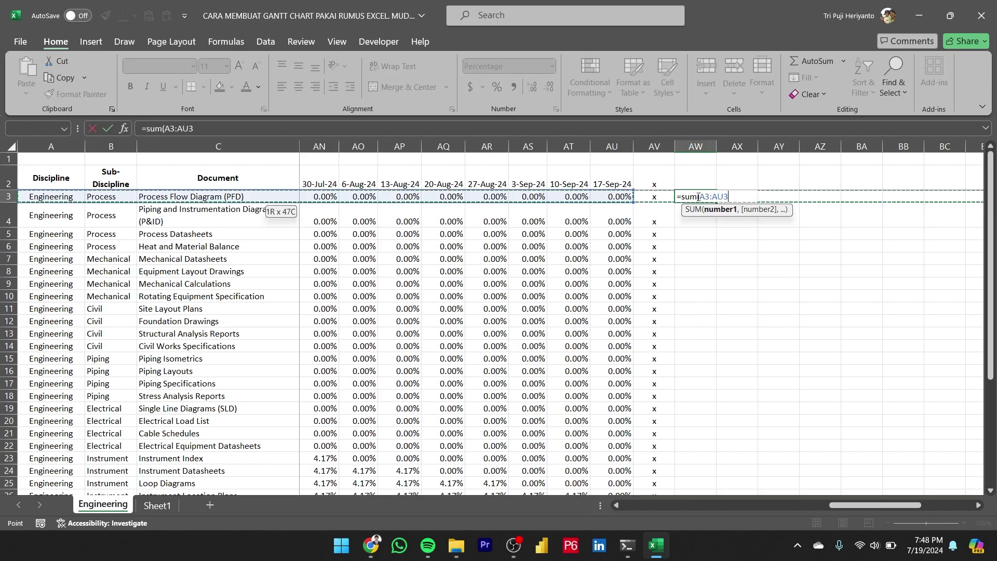
key(shift+Right)
key(shift+Right)
key(shift+Right)
key(shift+Right)
key(shift+Right)
key(shift+Right)
key(shift+Right)
key(shift+Right)
key(shift+Right)
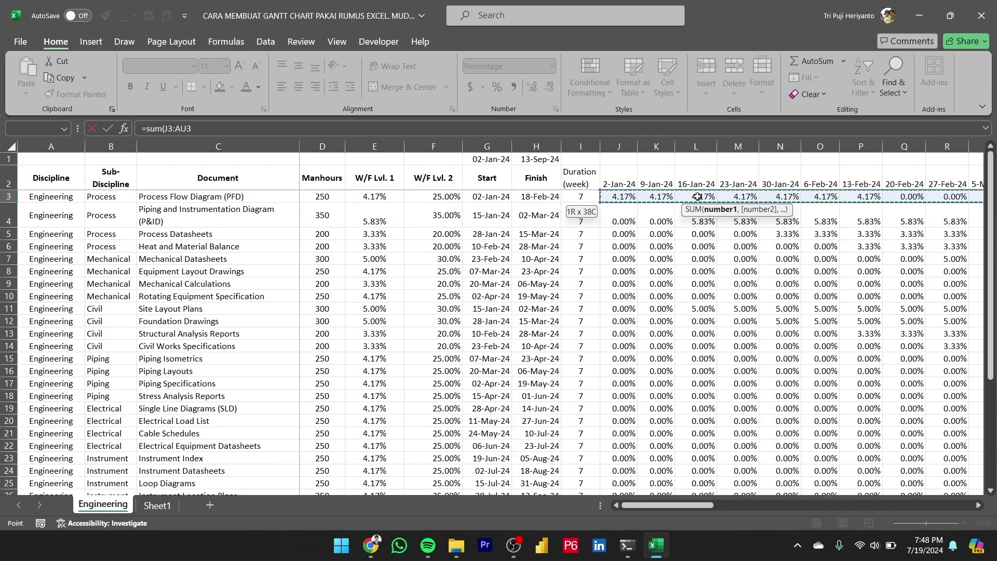
key(ctrl+Return)
Copy the AW3 sum formula down through AW26 for all documents
key(ctrl+c)
scroll(890, 412, down, 5)
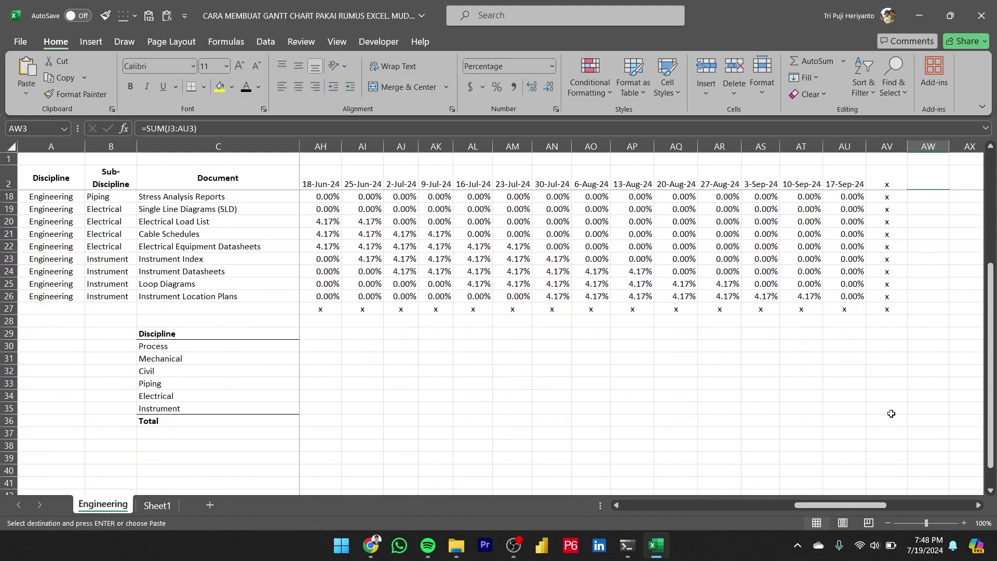
shift+click(921, 299)
key(ctrl+v)
scroll(908, 324, up, 5)
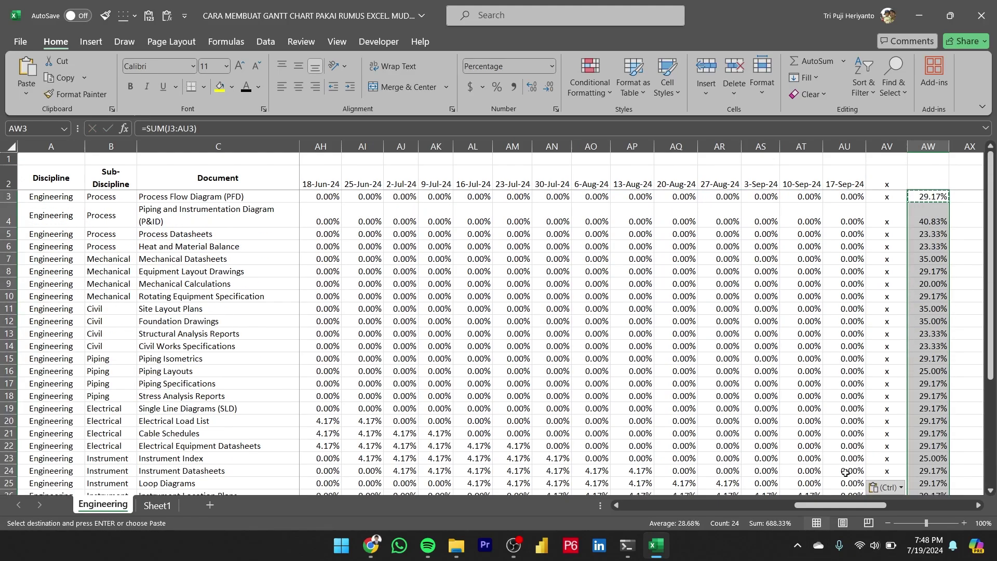
Enter =AW3=E3 in AX3 to check the weekly total against the W/F Lvl. 1 value
drag(822, 505, 838, 505)
click(887, 194)
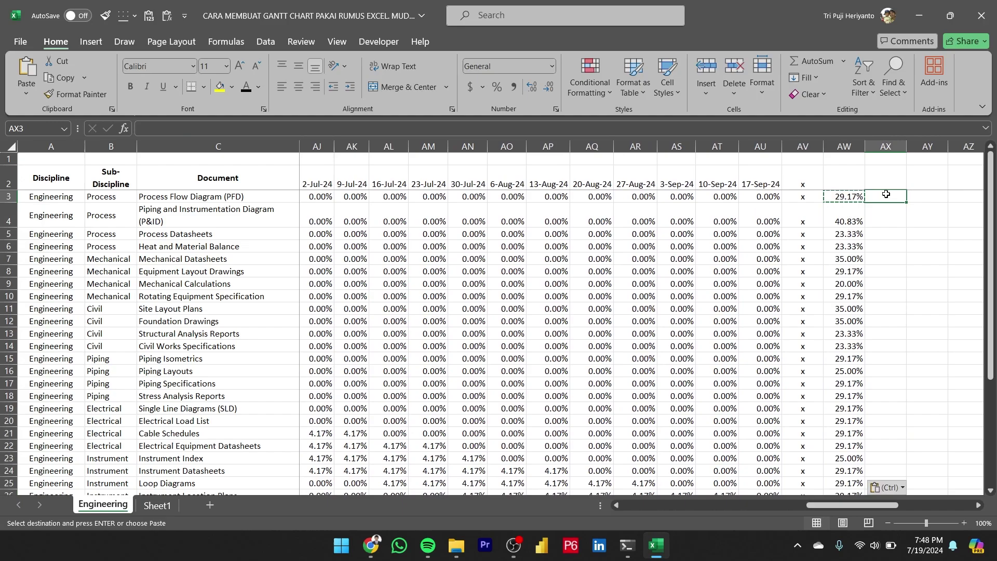
text(=)
key(Left)
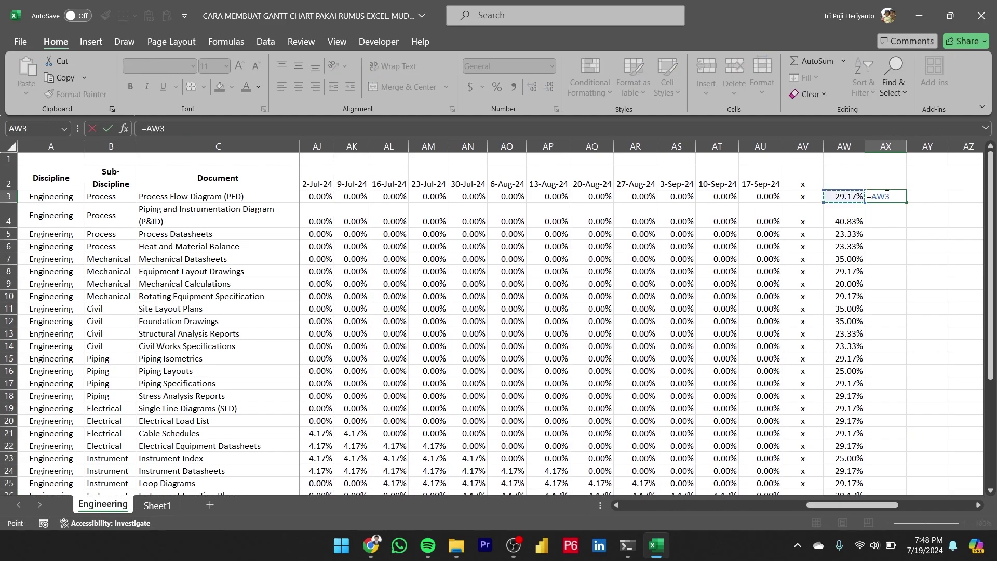
text(=)
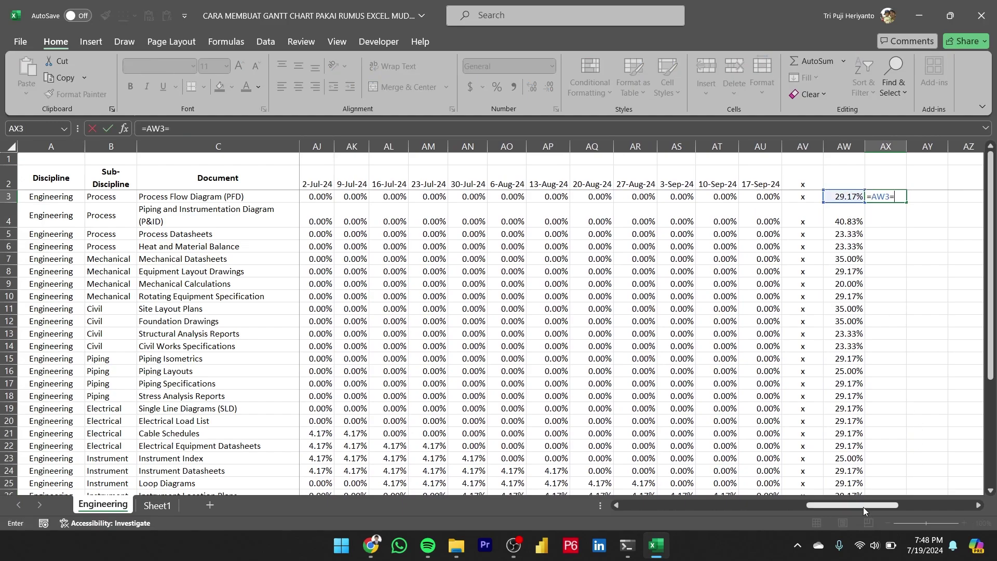
drag(864, 507, 679, 506)
click(372, 199)
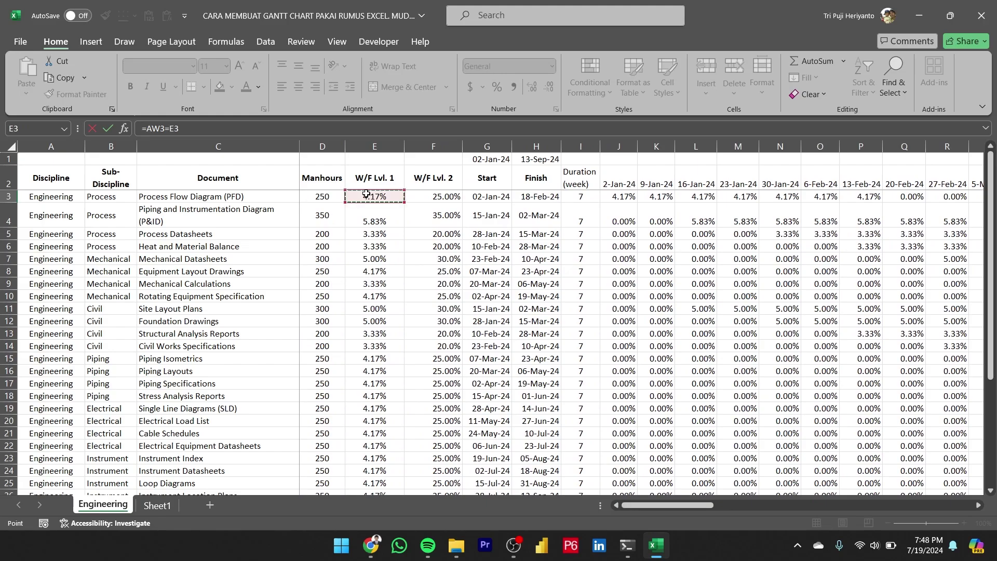
key(Return)
key(Up)
Copy the AX3 check formula down through AX26
key(ctrl+c)
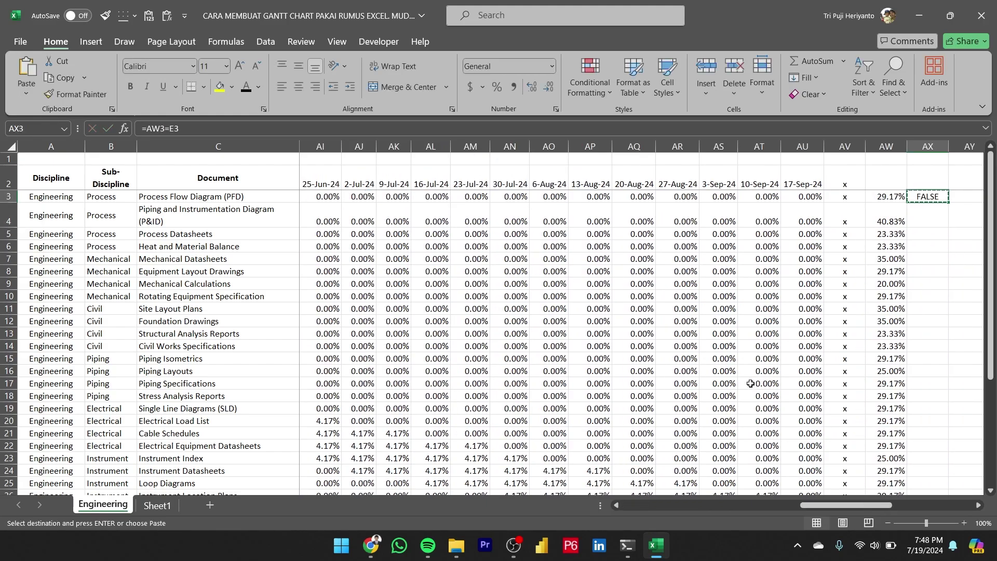
scroll(752, 383, down, 4)
shift+click(917, 336)
key(ctrl+v)
scroll(863, 333, up, 4)
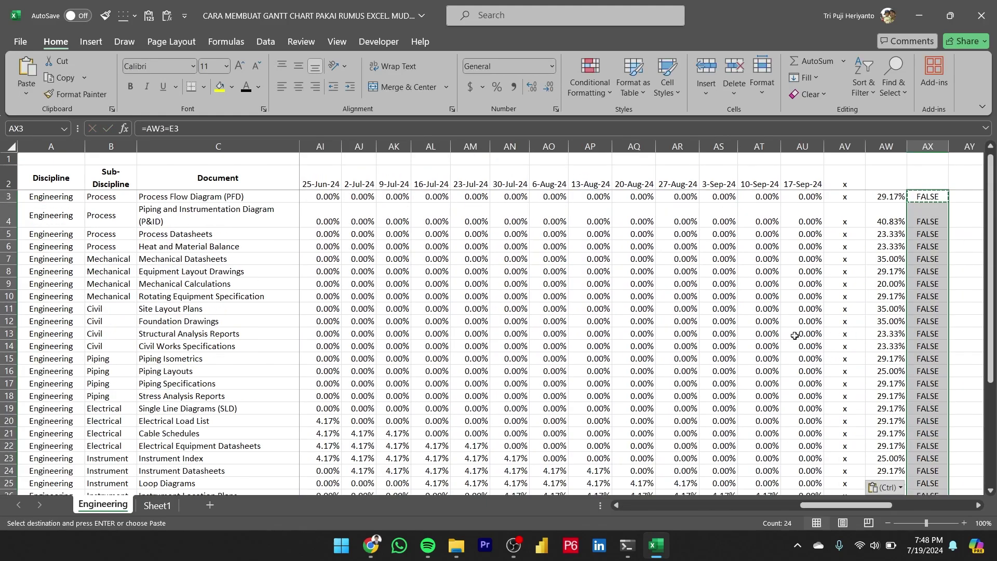
Divide the weight factor in the J3 formula by the week duration, making the value-if-true argument $E3/7
drag(850, 506, 676, 512)
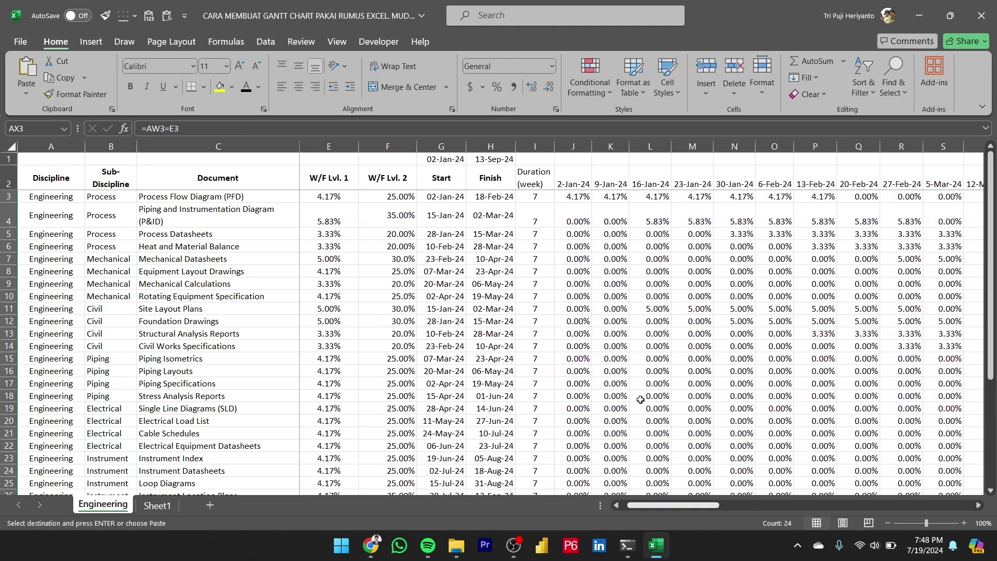
click(571, 197)
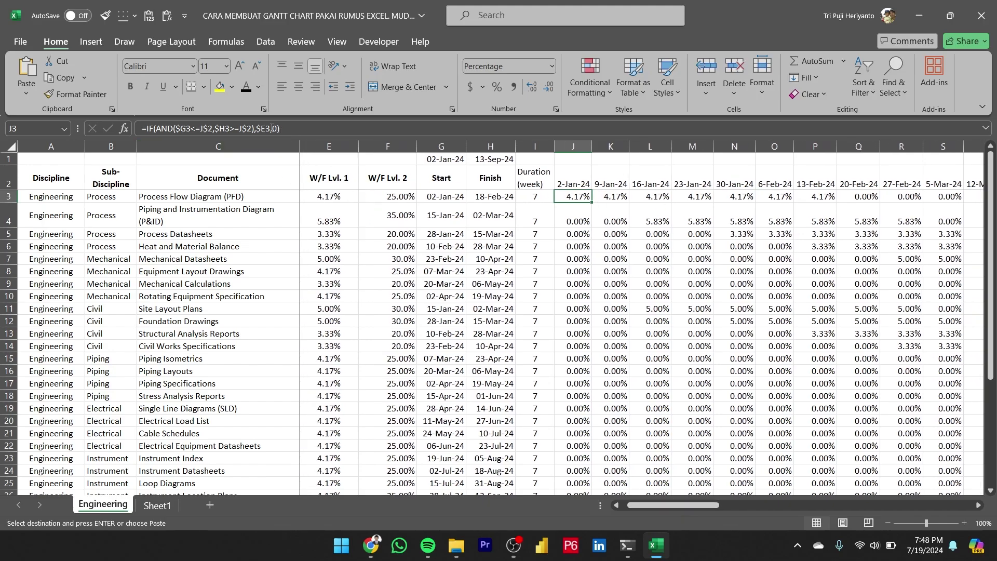
click(271, 128)
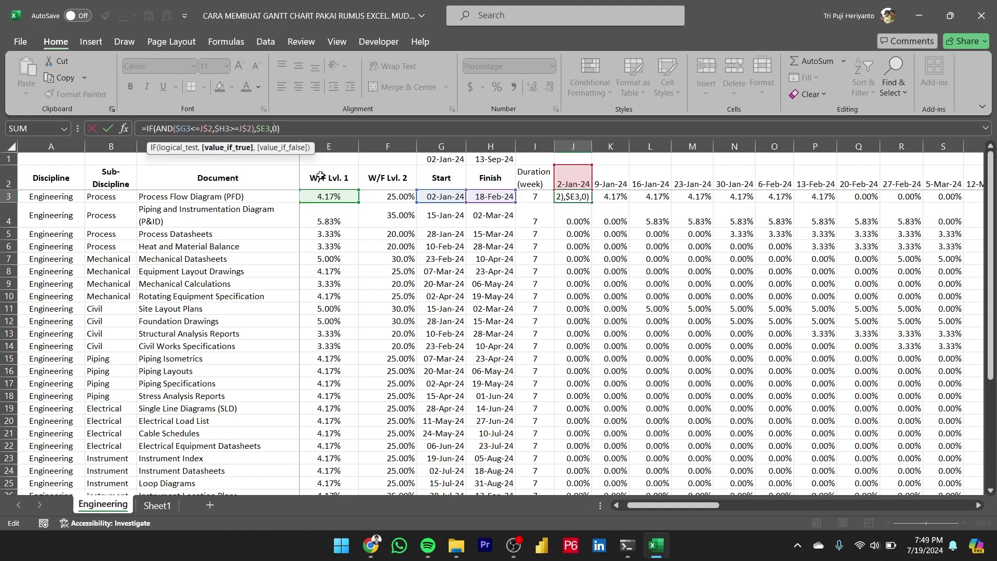
text(/7)
key(Return)
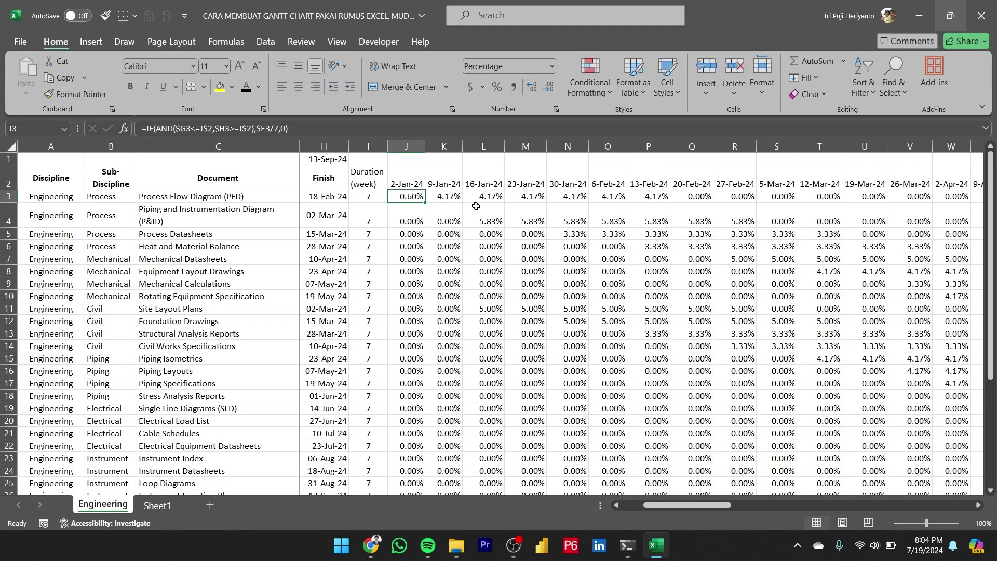
Copy the J3 formula containing $E3/7 over the whole weekly grid J3:AU26
key(ctrl+c)
key(ctrl+shift+Right)
key(shift+Left)
key(shift+Left)
key(shift+Left)
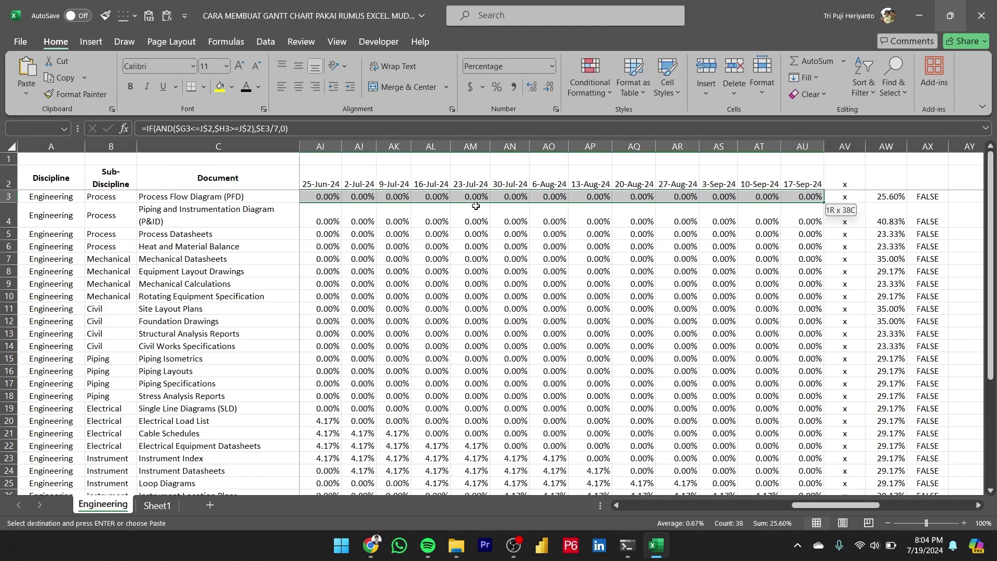
key(ctrl+shift+Down)
key(ctrl+shift+Up)
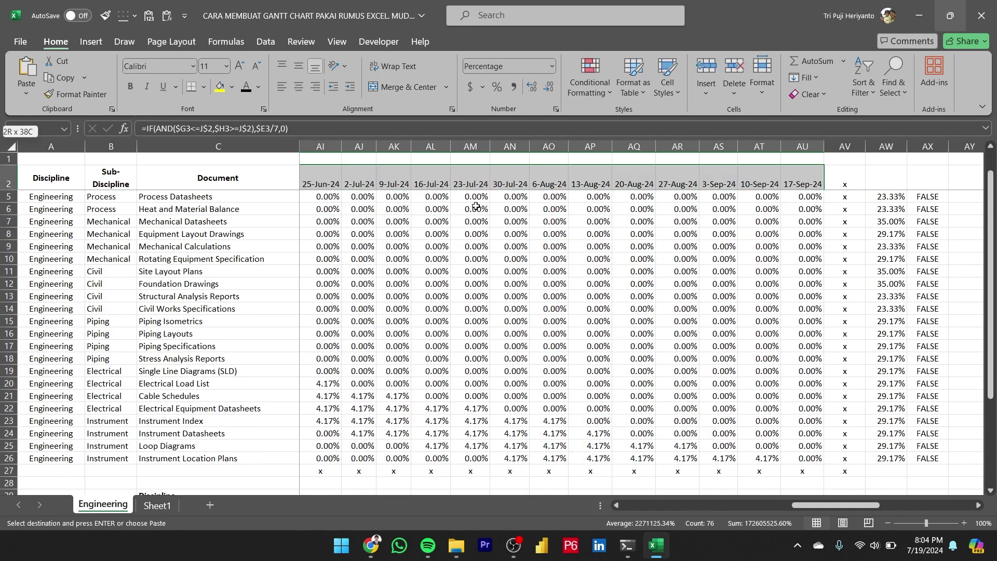
key(ctrl+shift+Down)
key(shift+Up)
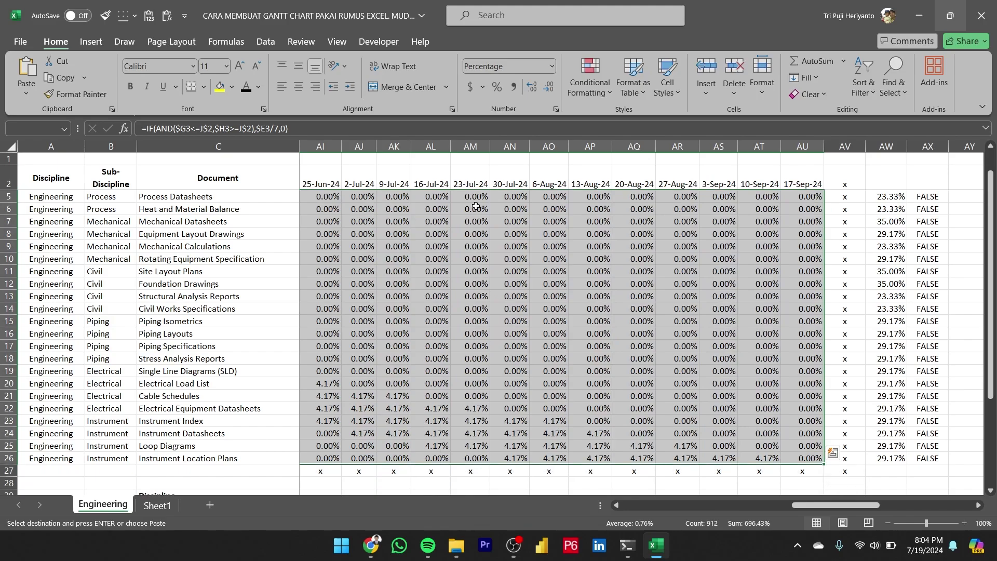
key(ctrl+v)
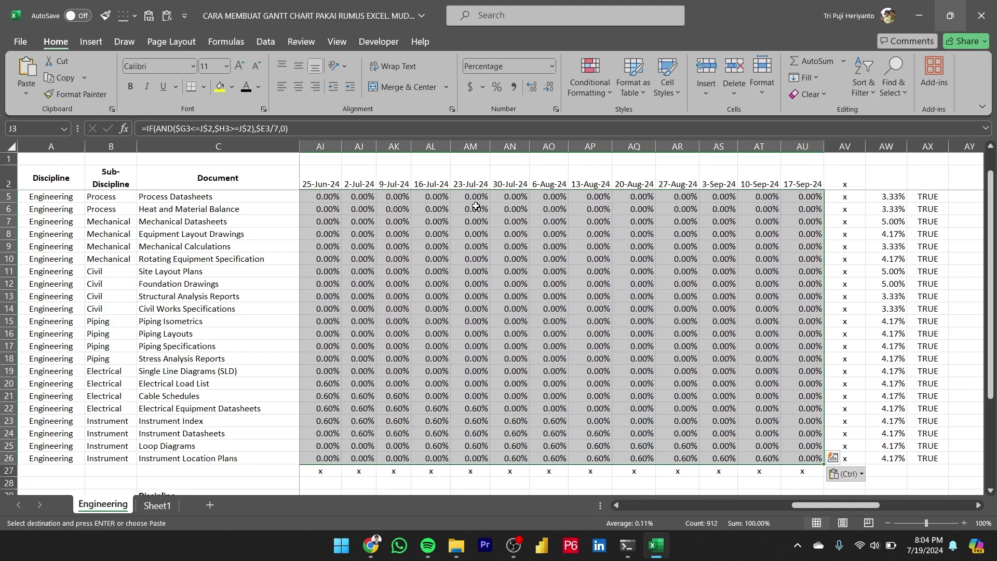
Examine the row totals in column AW, the checks in column AX and the weekly weight factor distribution
scroll(904, 309, up, 1)
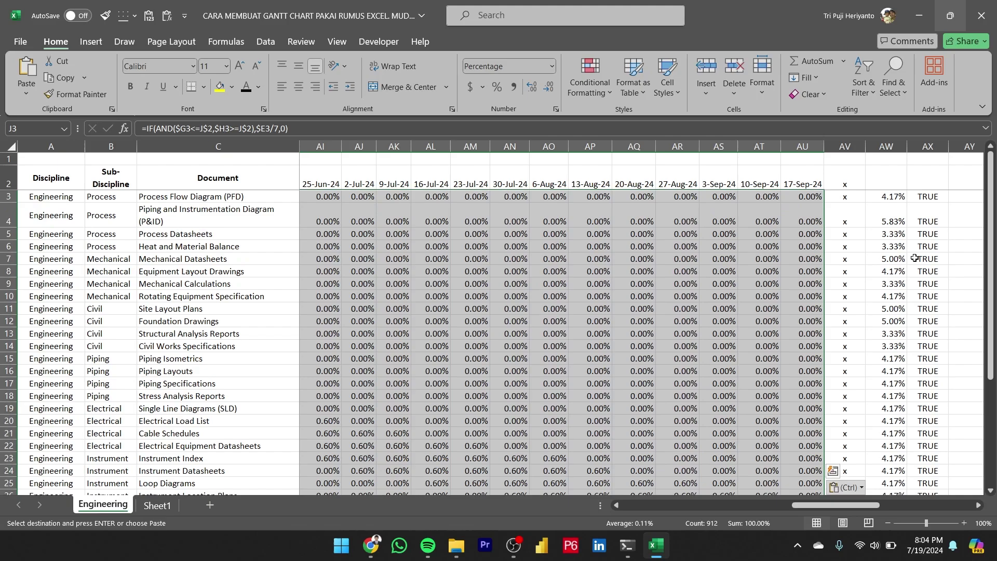
scroll(912, 252, down, 2)
scroll(904, 228, up, 2)
click(895, 199)
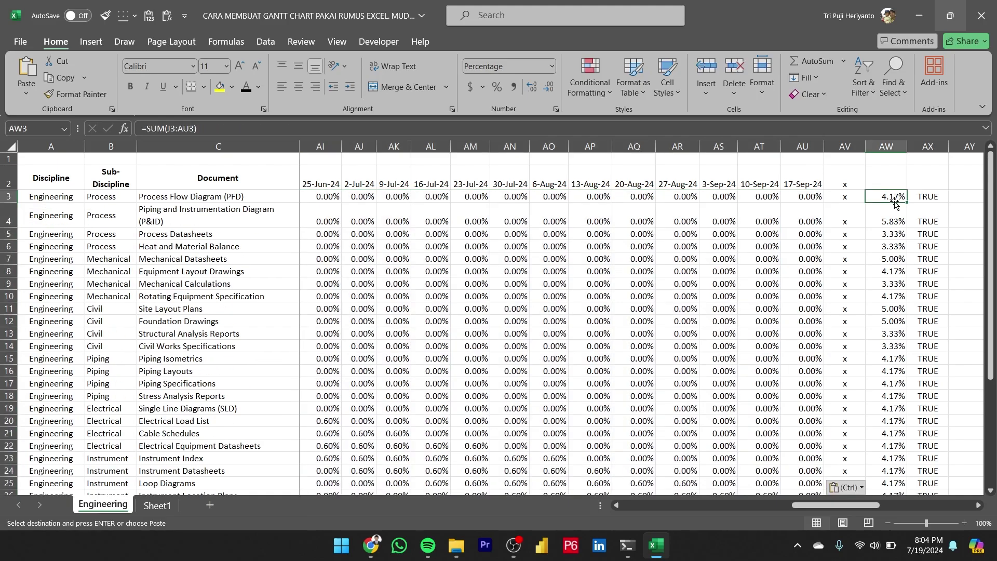
double_click(942, 200)
drag(830, 502, 635, 513)
key(Escape)
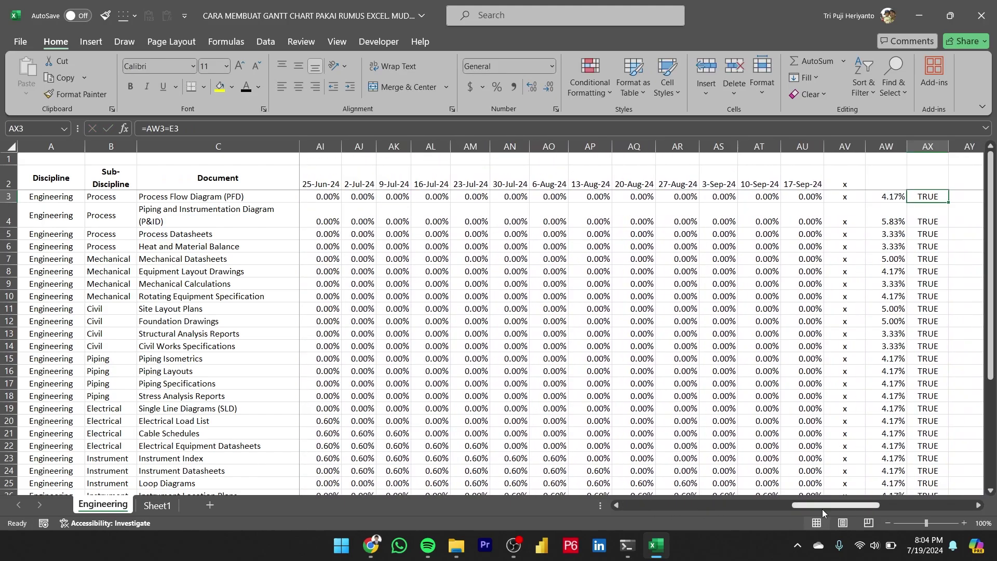
drag(823, 512, 681, 504)
click(598, 272)
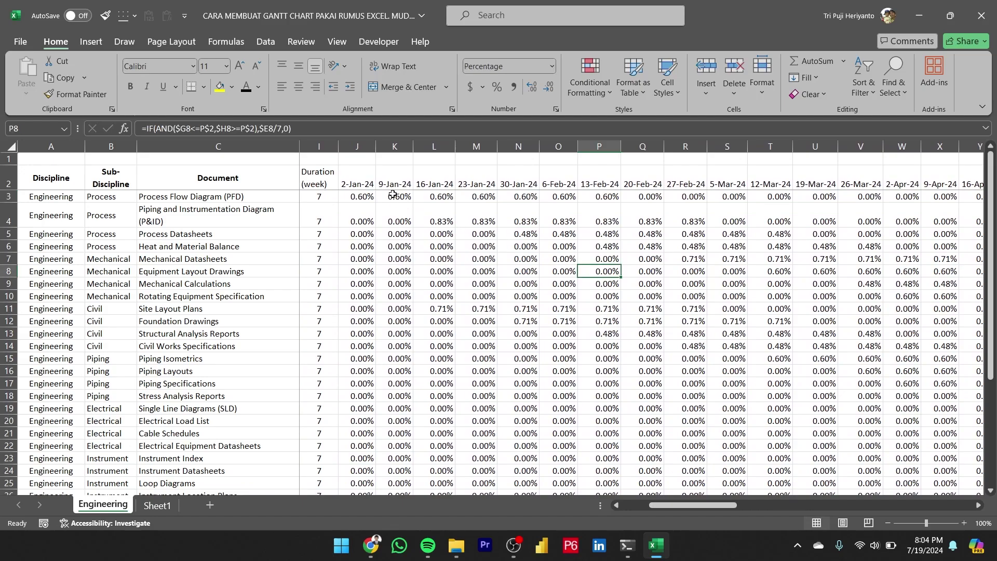
Turn off the display of zeros in cells that have zero value for the Engineering worksheet
click(21, 41)
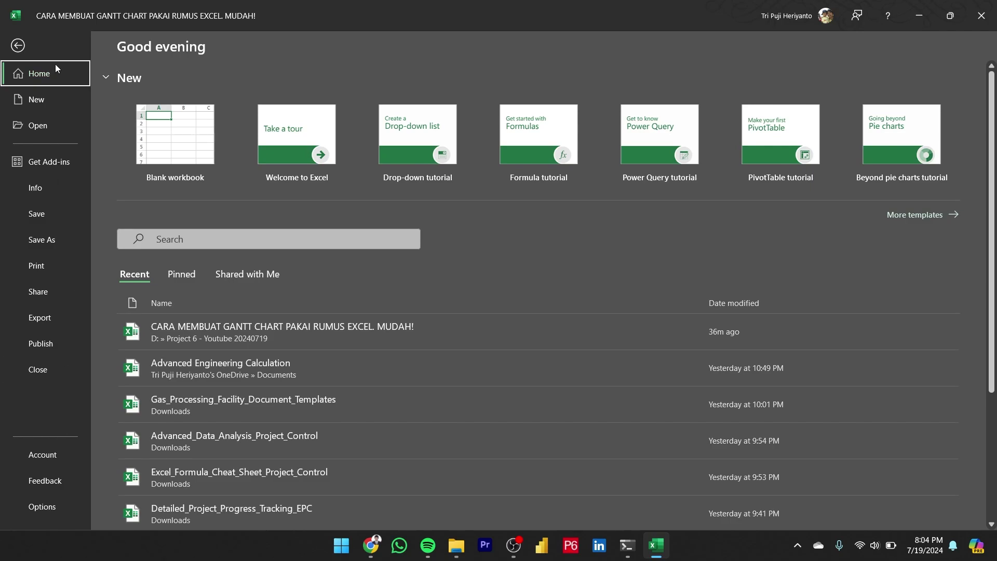
click(40, 508)
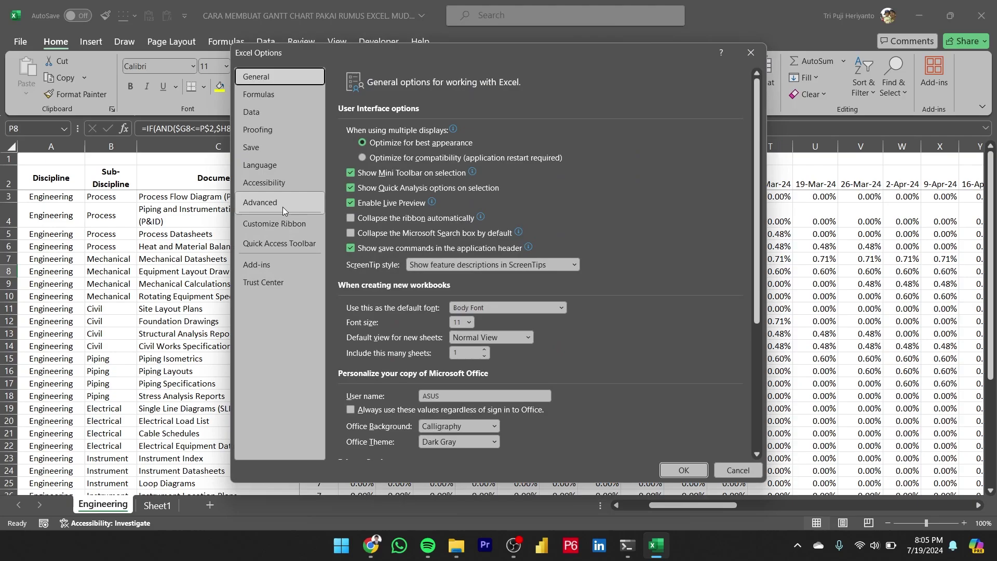
click(283, 206)
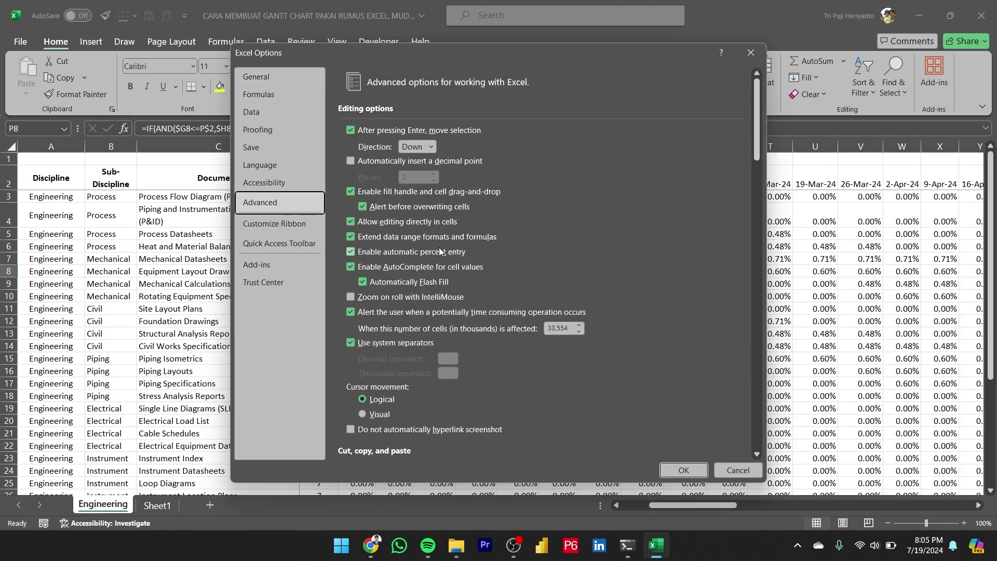
scroll(439, 247, down, 5)
scroll(439, 247, down, 12)
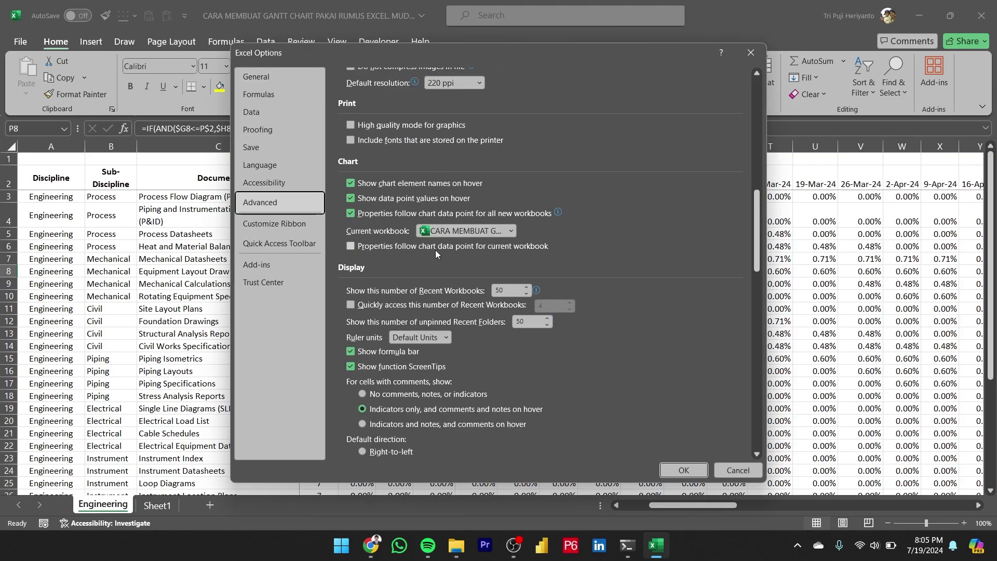
scroll(435, 250, down, 5)
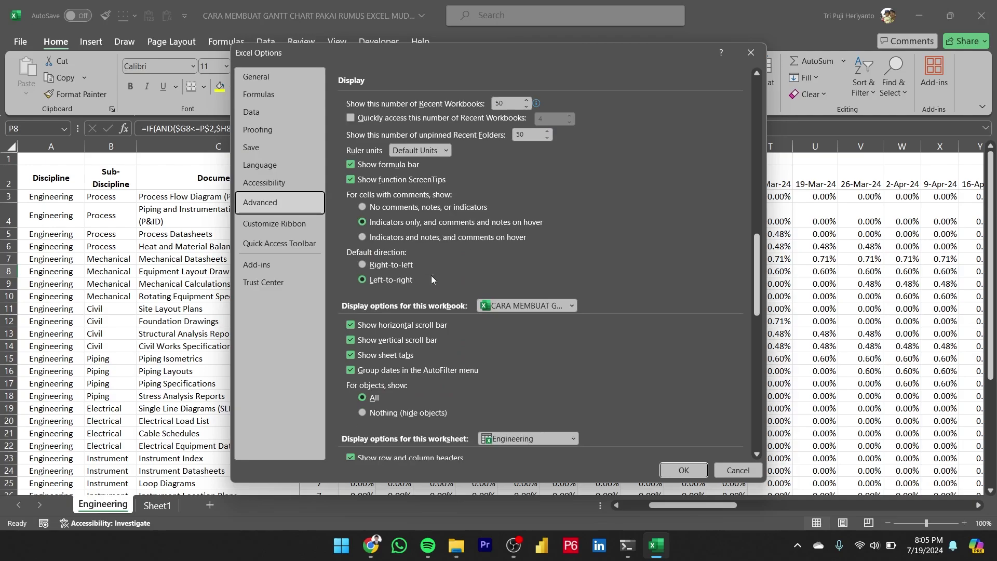
scroll(430, 281, down, 2)
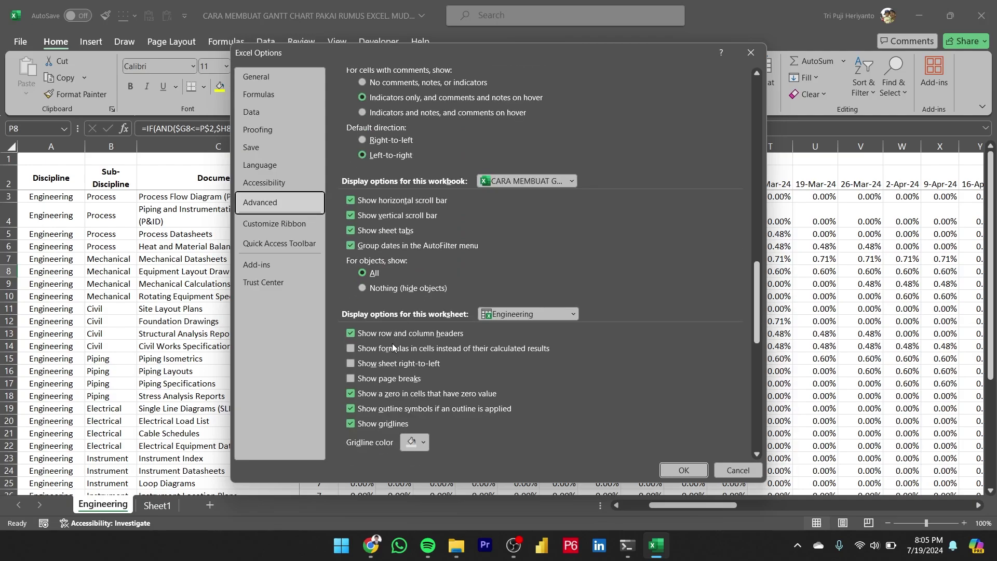
click(375, 394)
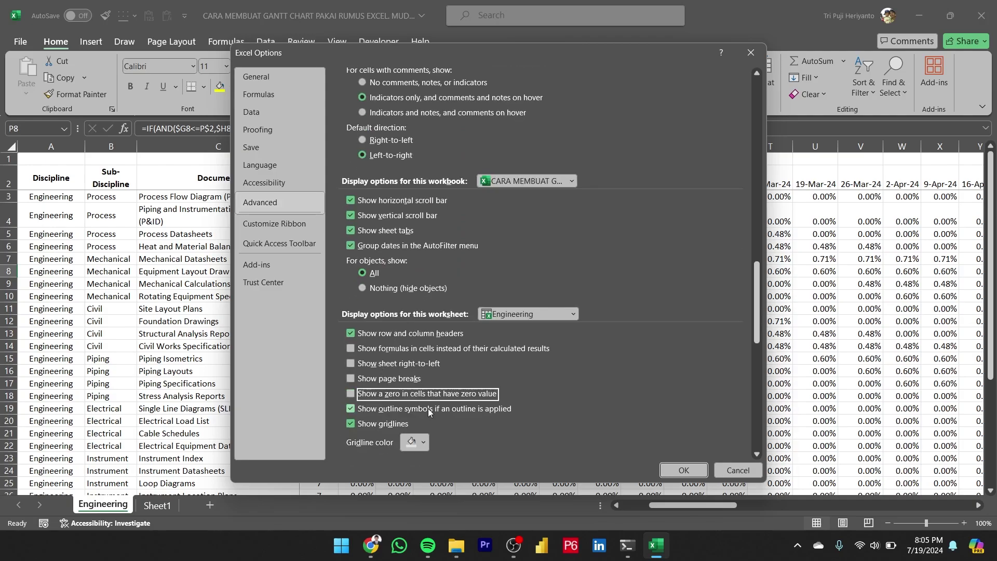
click(673, 470)
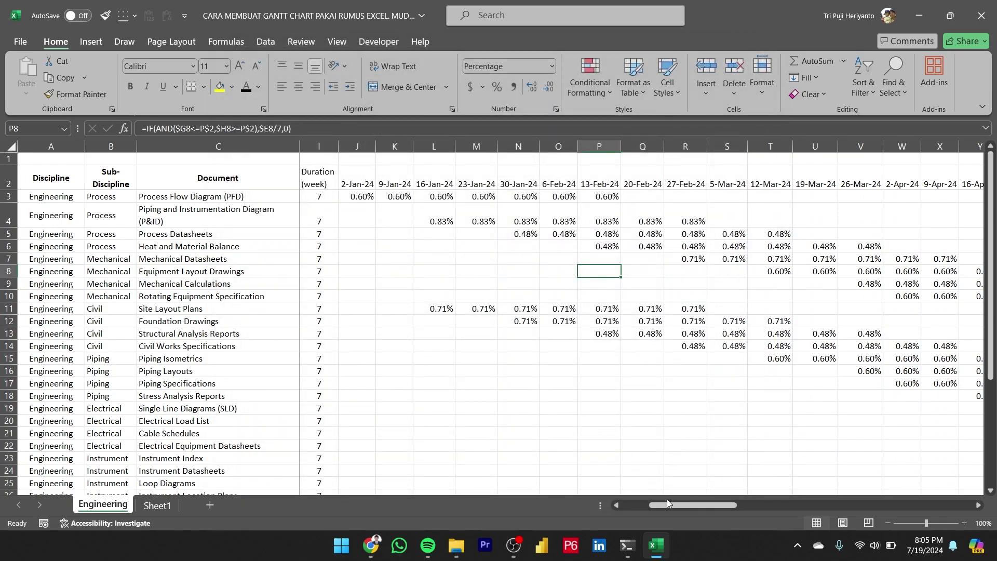
Examine the weekly weight factor distribution and the formula behind an empty-looking cell in row 8 of the weekly grid
drag(669, 505, 681, 505)
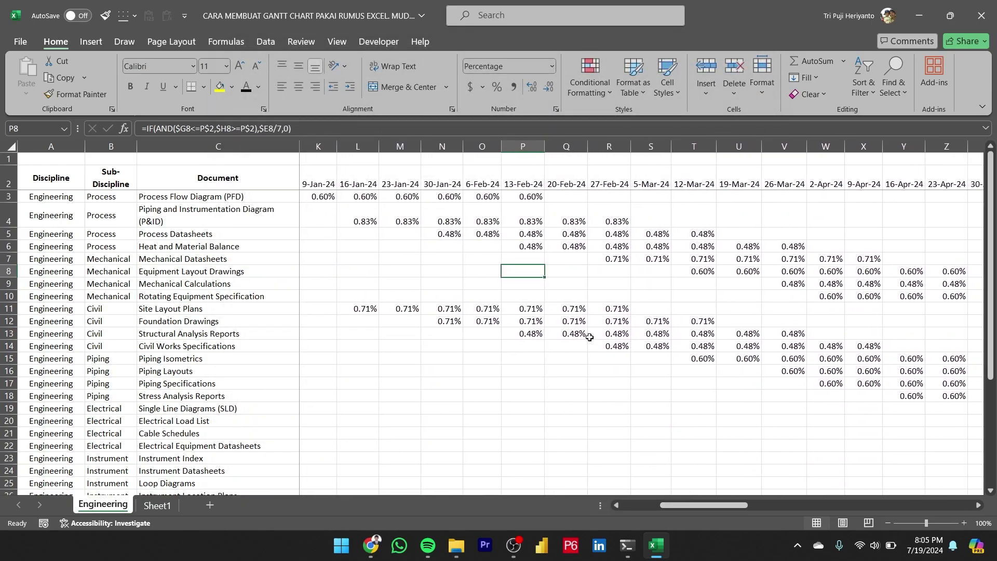
click(566, 270)
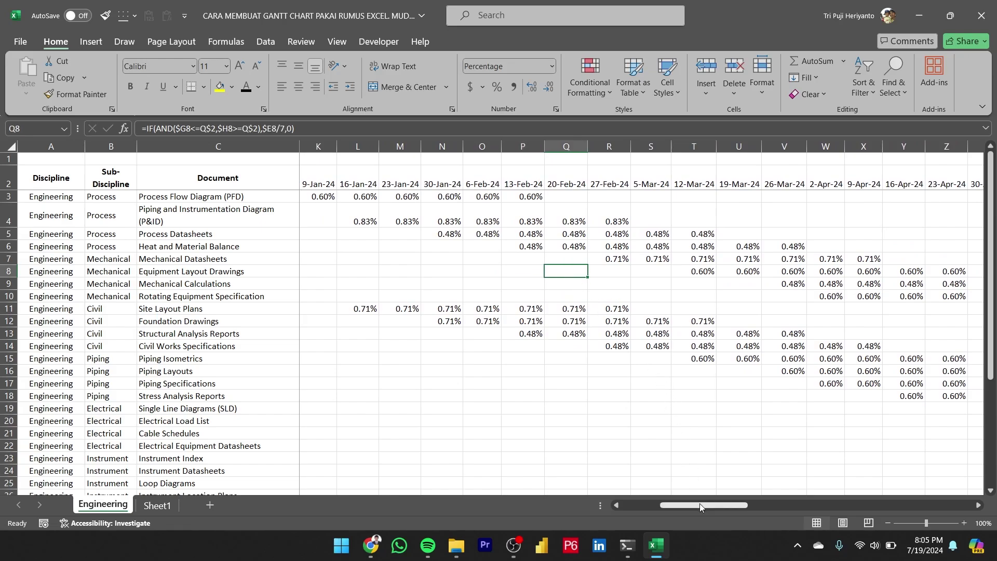
drag(699, 503, 668, 506)
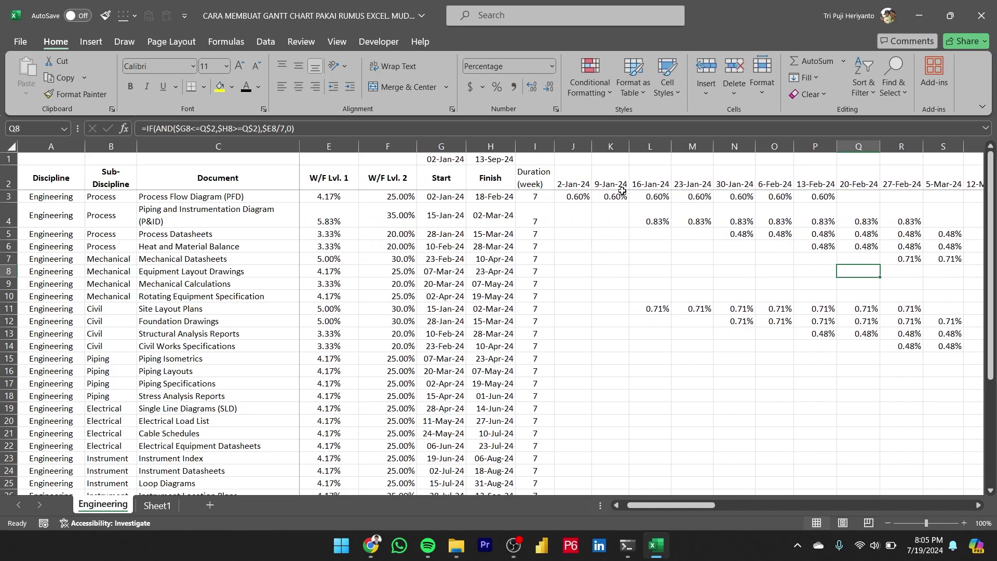
drag(587, 195, 805, 211)
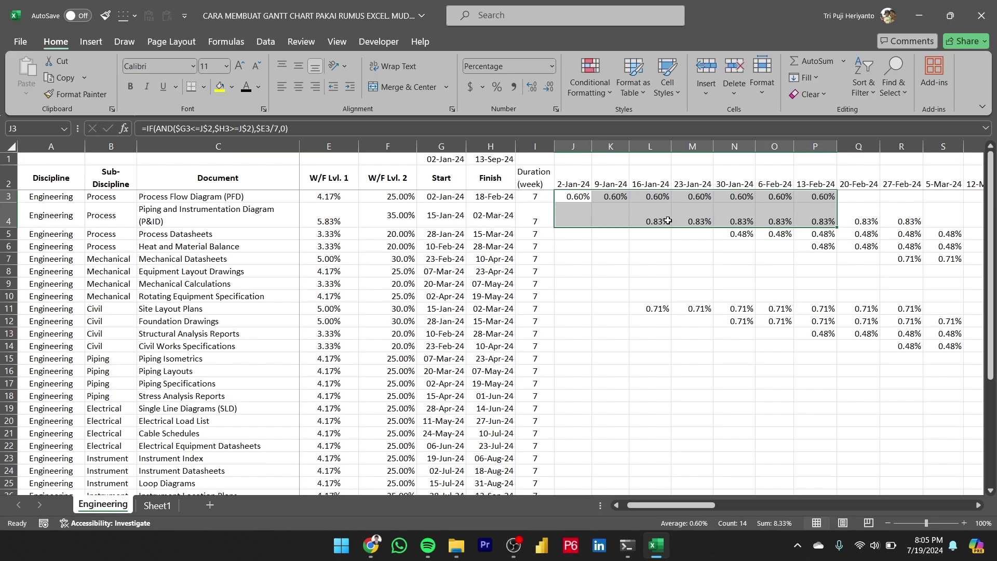
scroll(669, 220, down, 2)
scroll(669, 220, up, 2)
Reduce the height of row 4 and widen the Document column so its longest title fits on one line
click(575, 200)
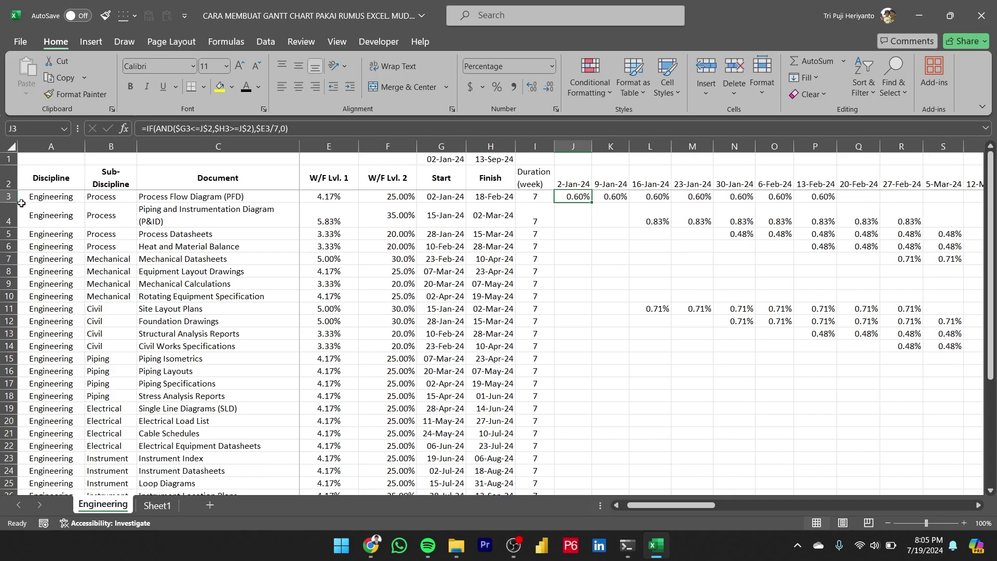
drag(13, 227, 12, 218)
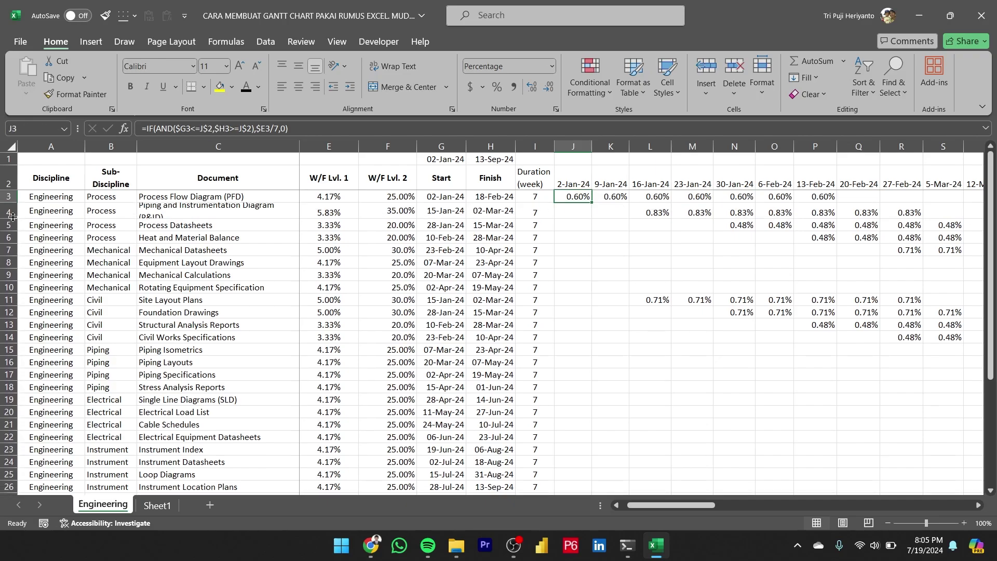
mouse_move(299, 146)
mouse_down()
mouse_move(328, 146)
mouse_move(319, 146)
mouse_up()
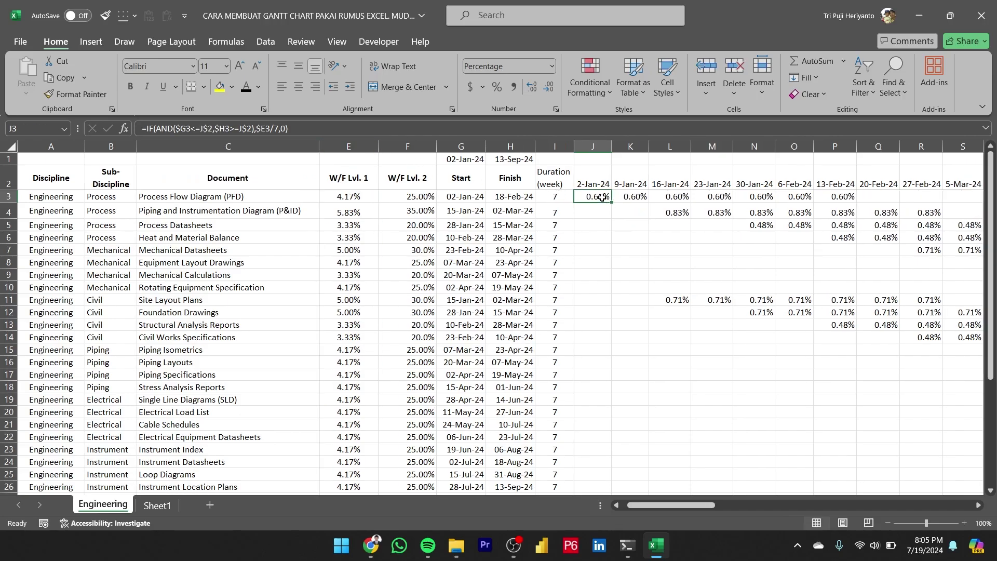
Create a conditional formatting rule for the weekly grid J3:AU26 that formats only cells with a value greater than 0
scroll(603, 207, down, 3)
drag(605, 206, 592, 373)
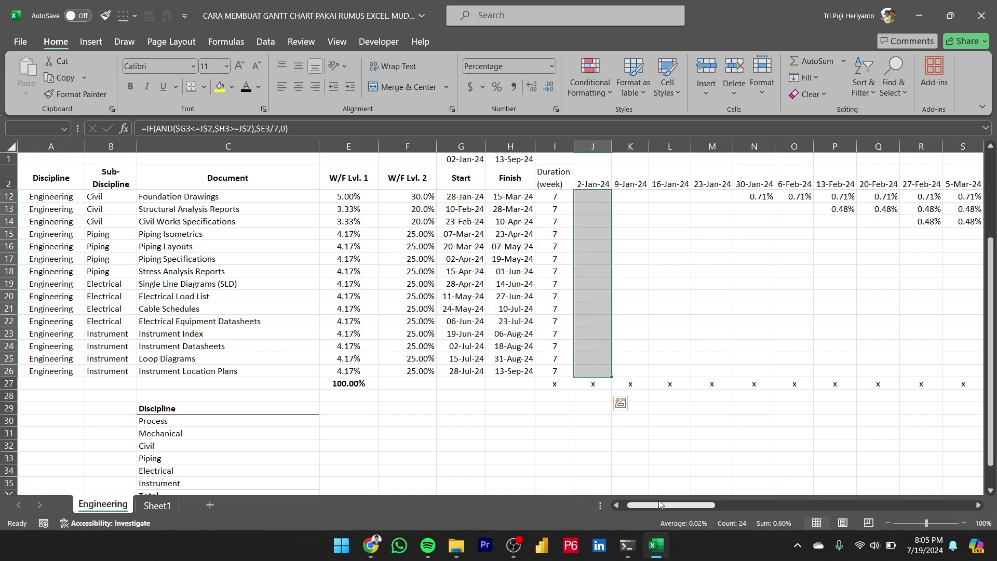
drag(659, 505, 836, 502)
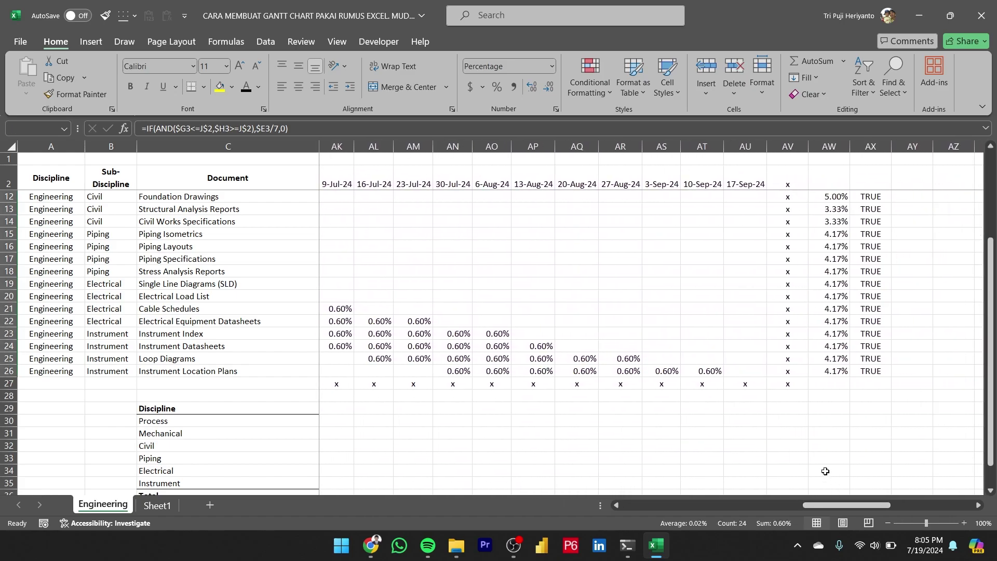
shift+click(752, 370)
scroll(657, 377, up, 3)
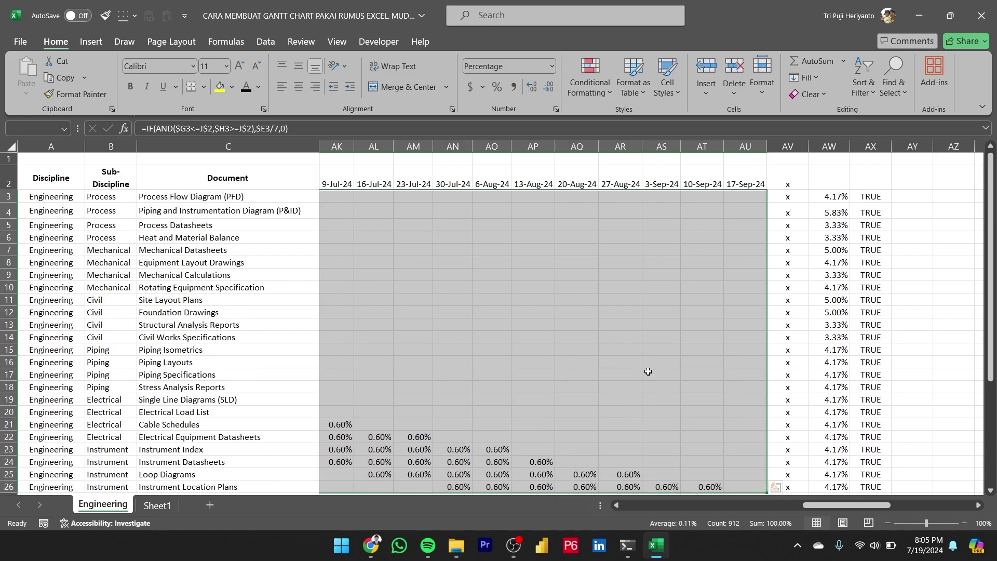
drag(842, 505, 662, 510)
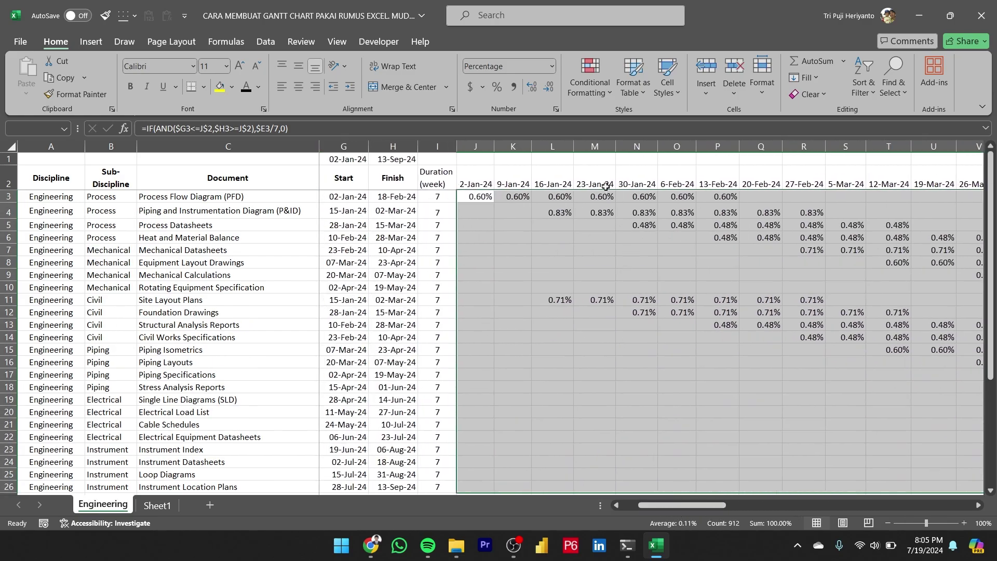
click(601, 91)
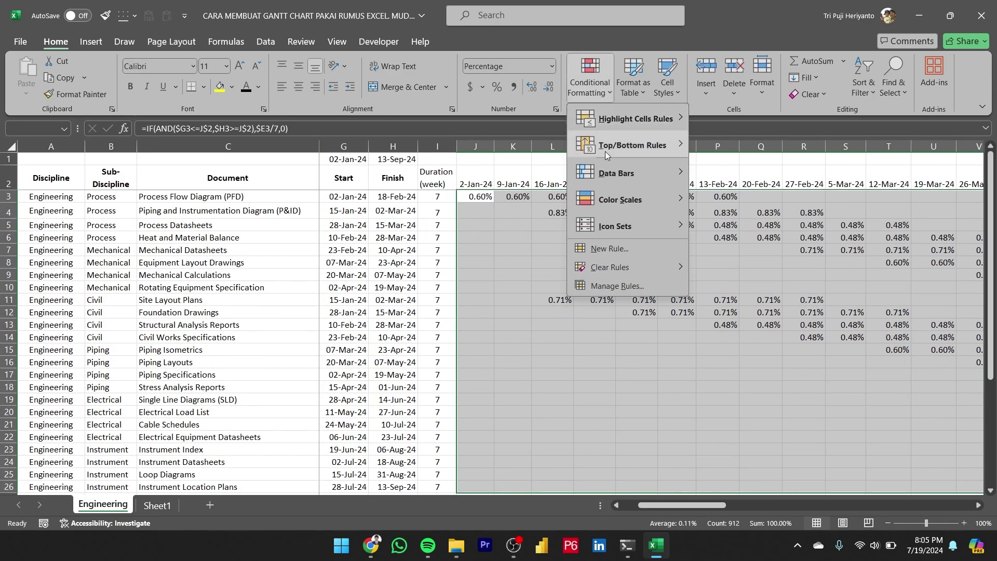
click(614, 250)
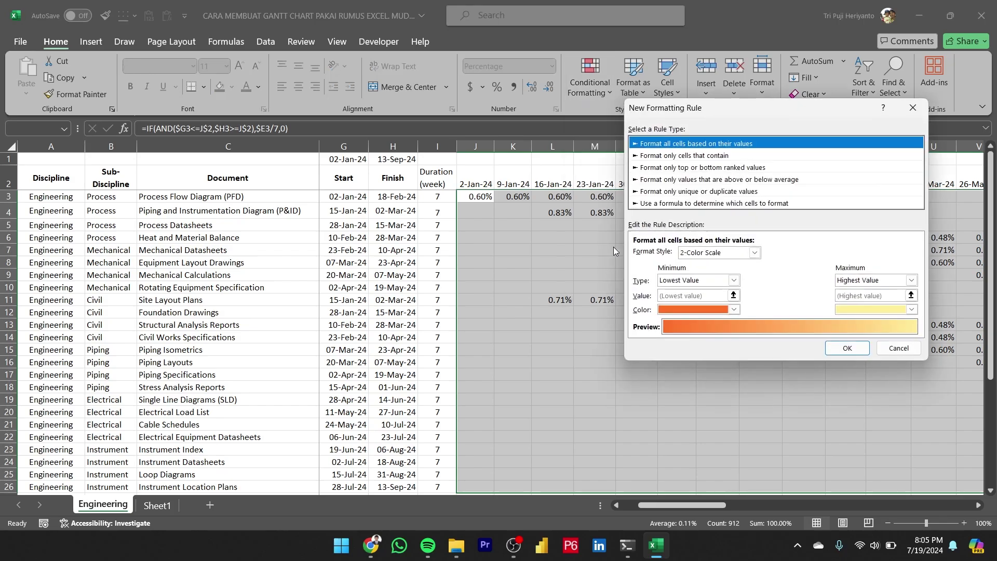
click(674, 156)
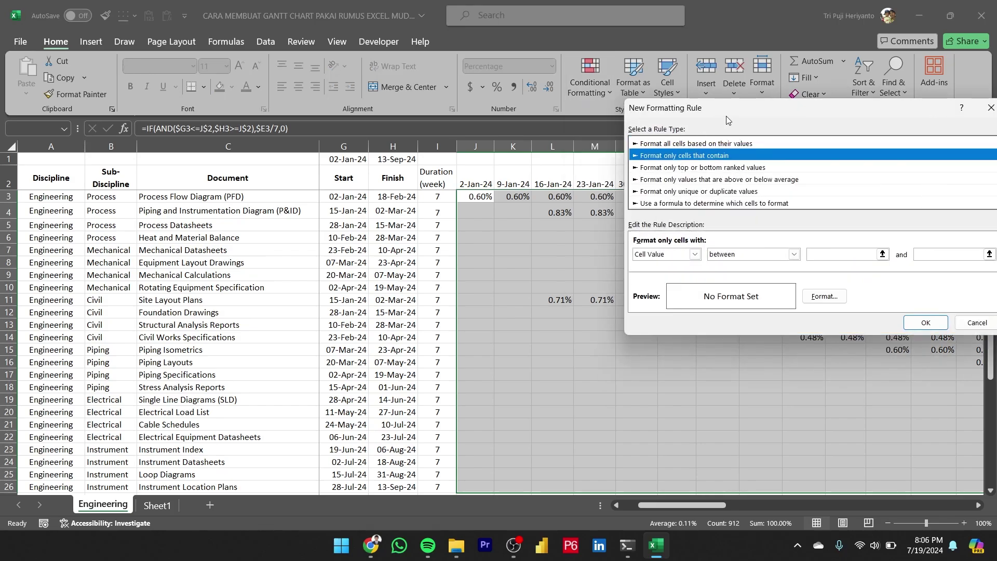
drag(726, 116, 620, 100)
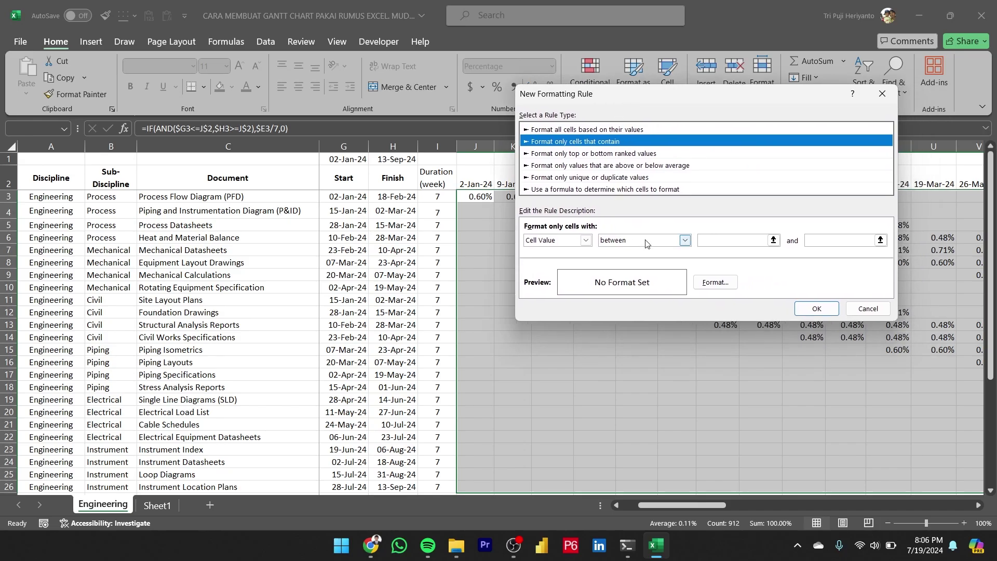
click(659, 242)
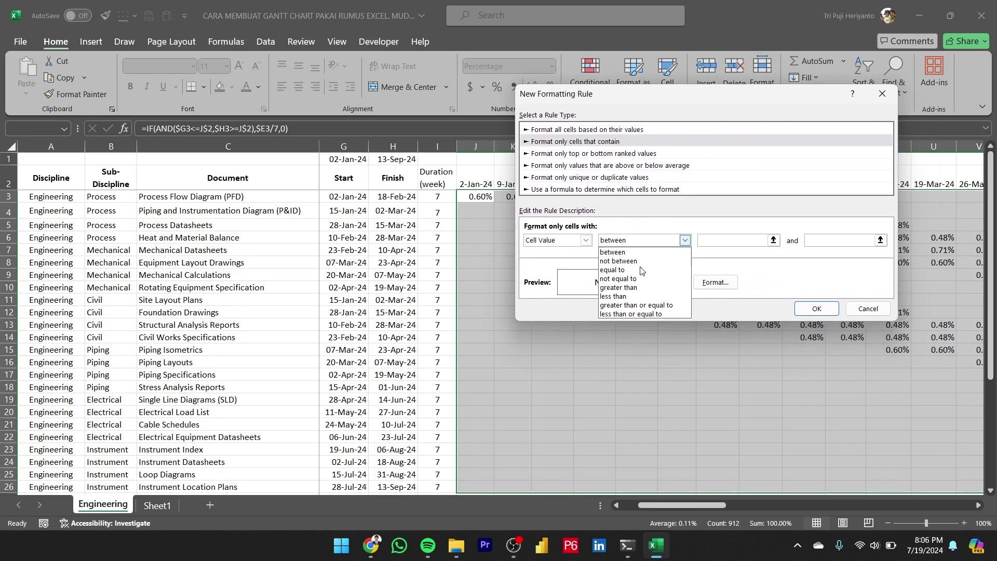
click(633, 287)
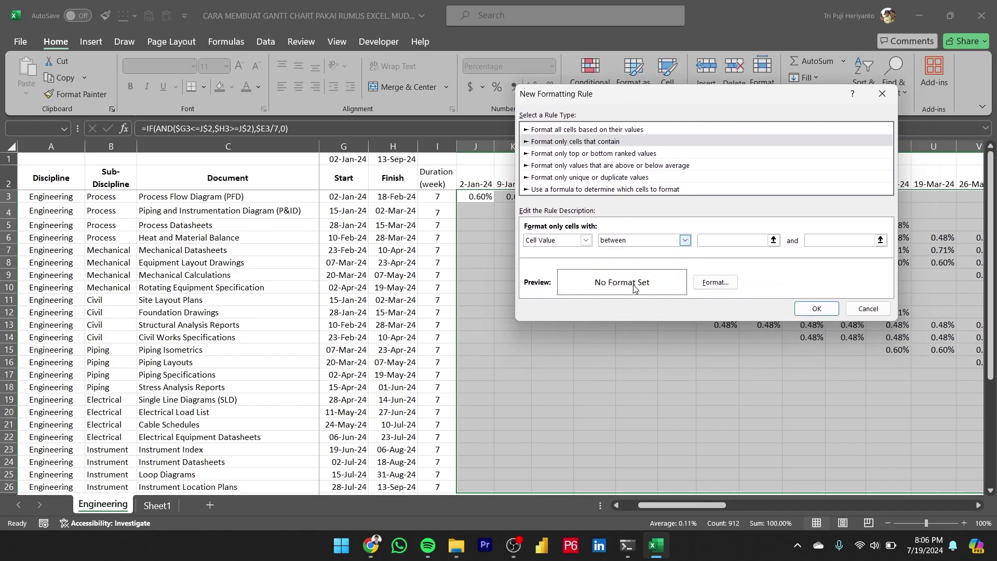
click(716, 242)
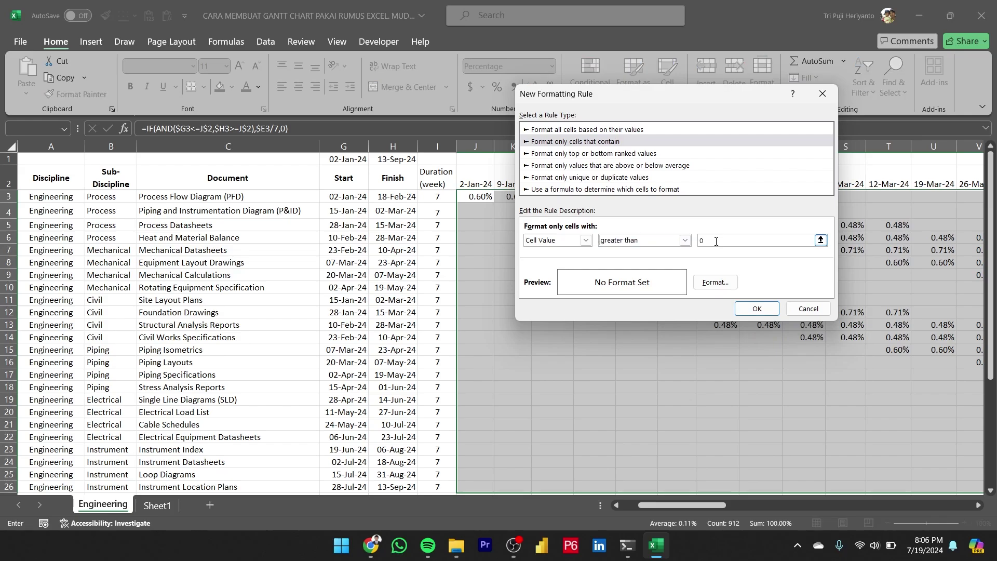
Give the conditional formatting rule a green background fill and apply it to the weekly grid
click(716, 282)
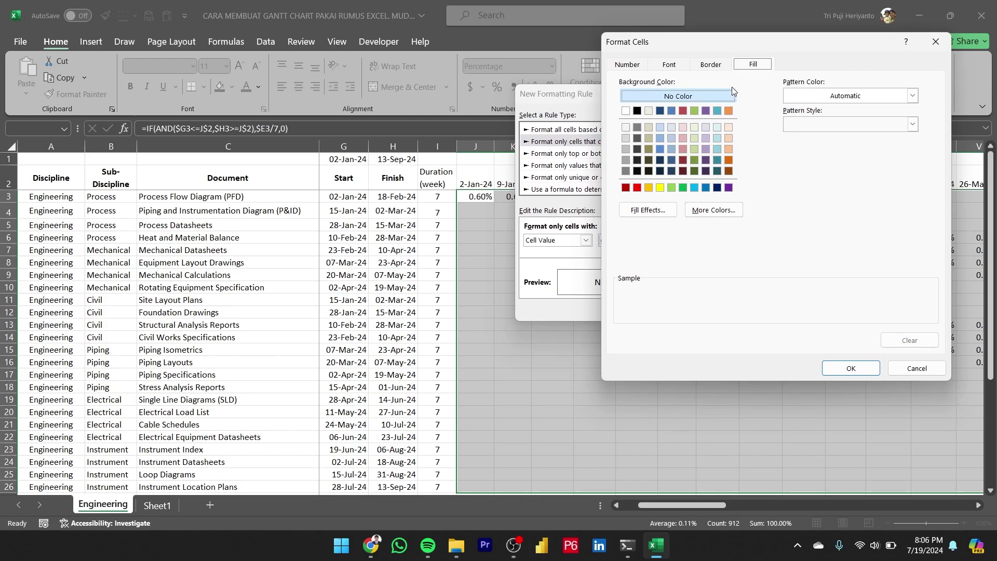
click(682, 189)
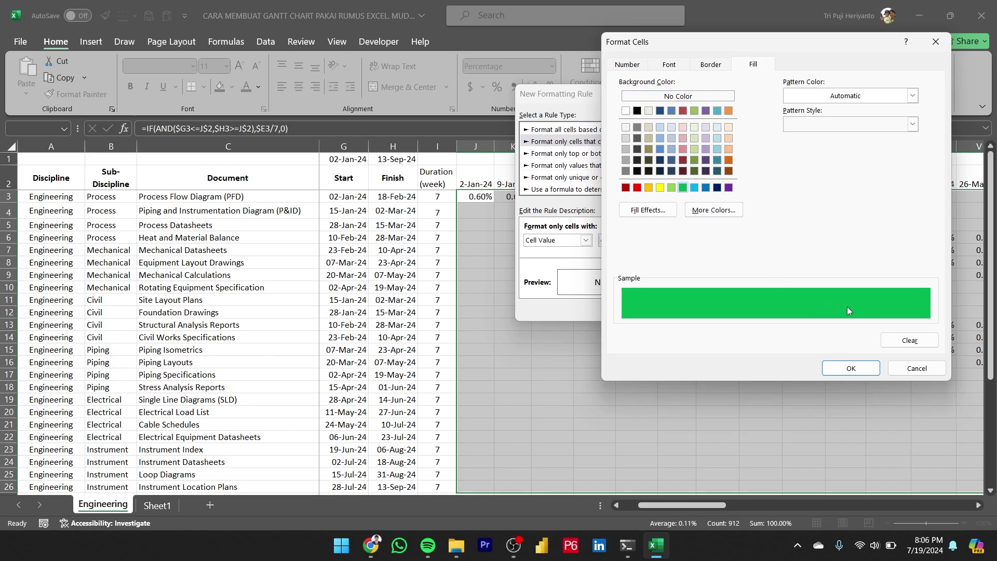
click(852, 368)
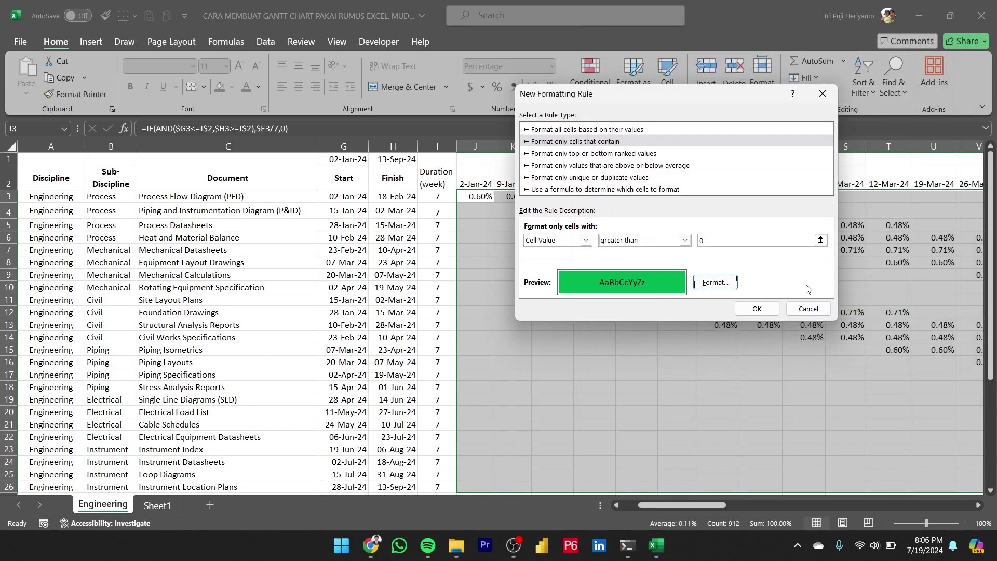
click(767, 312)
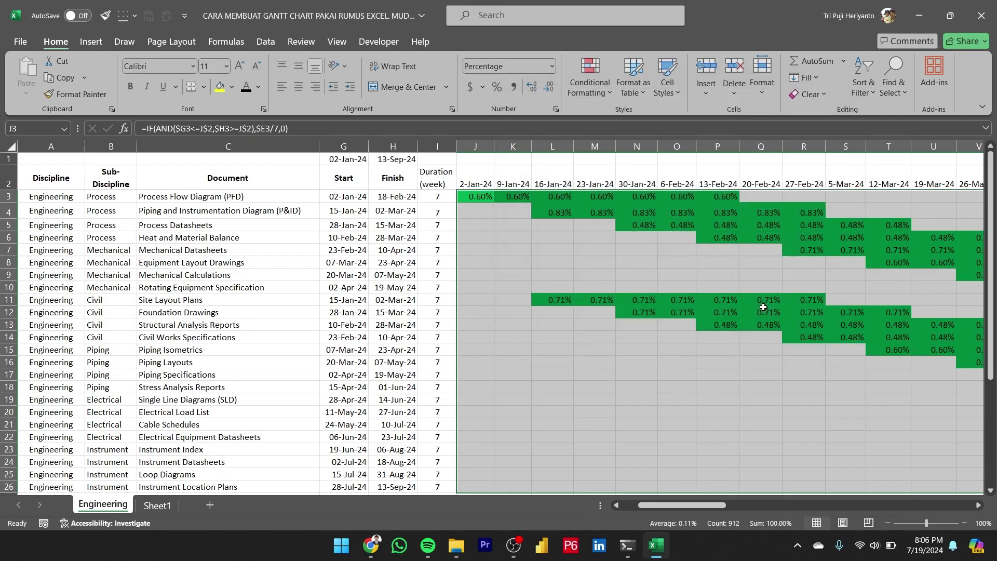
Examine the Gantt bars across the weekly grid against the documents' start and finish dates at 85% zoom
scroll(761, 312, down, 5)
scroll(752, 327, up, 5)
drag(703, 506, 687, 507)
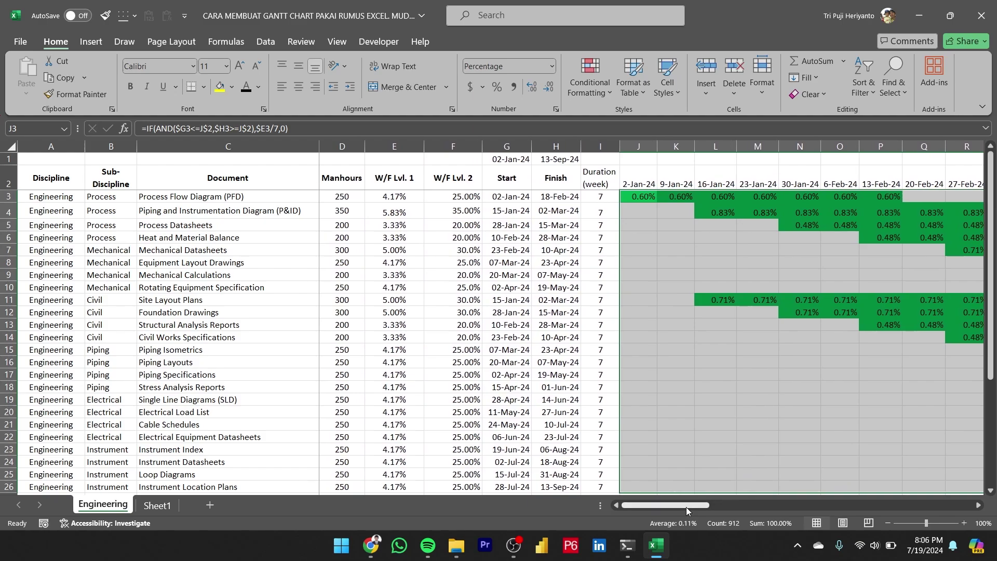
drag(687, 507, 696, 506)
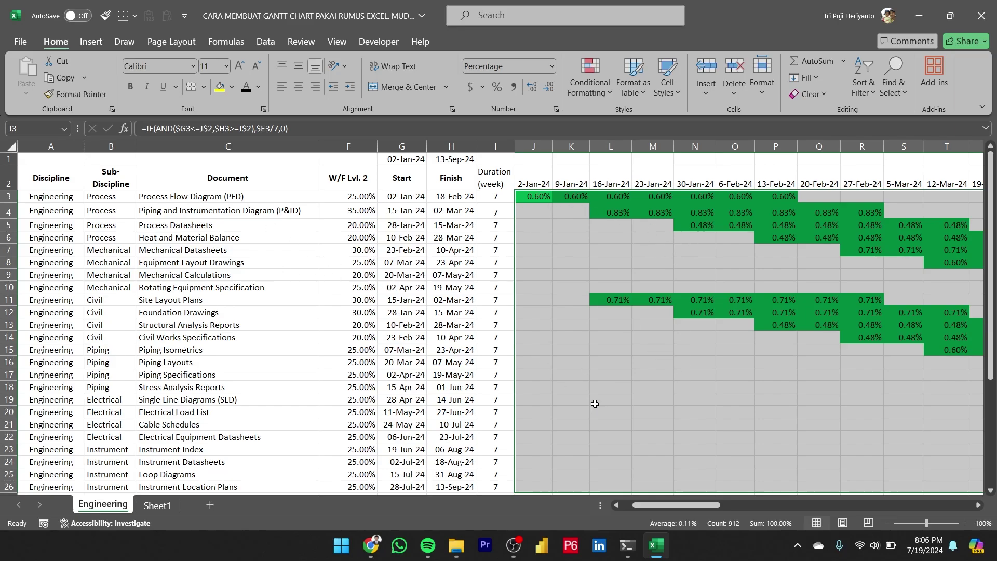
drag(670, 506, 671, 483)
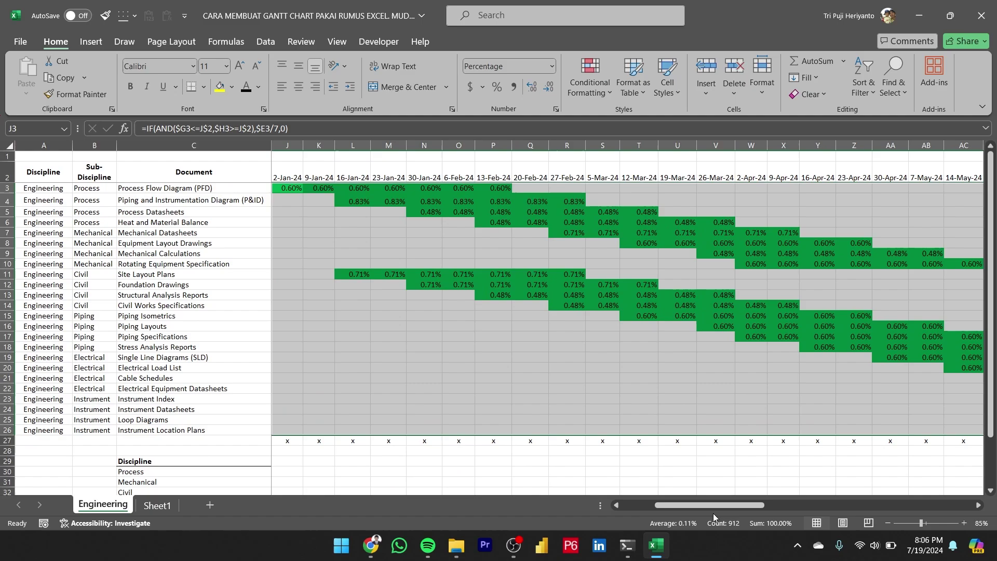
drag(717, 506, 694, 504)
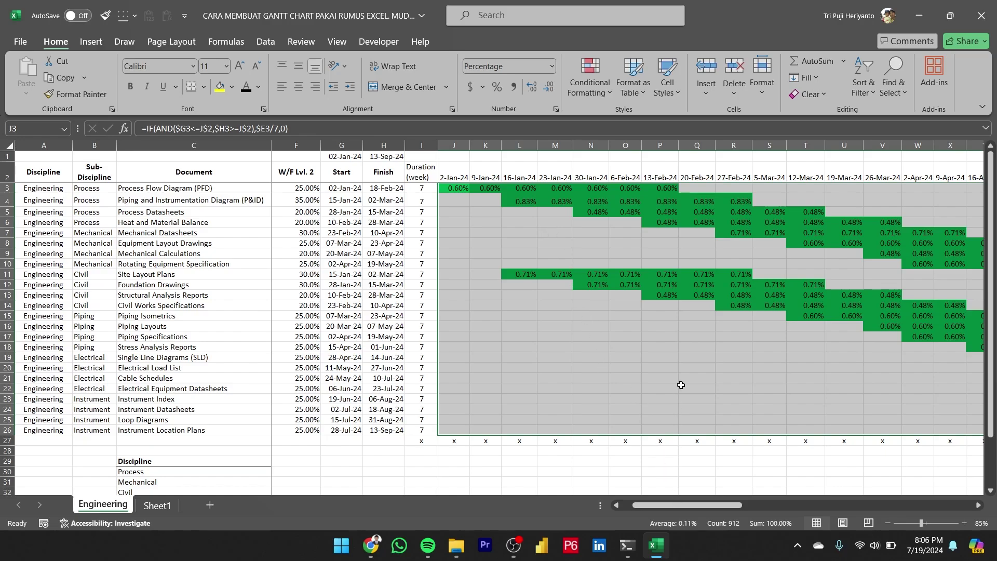
click(687, 370)
mouse_move(693, 507)
mouse_down()
mouse_move(821, 504)
mouse_move(697, 504)
mouse_up()
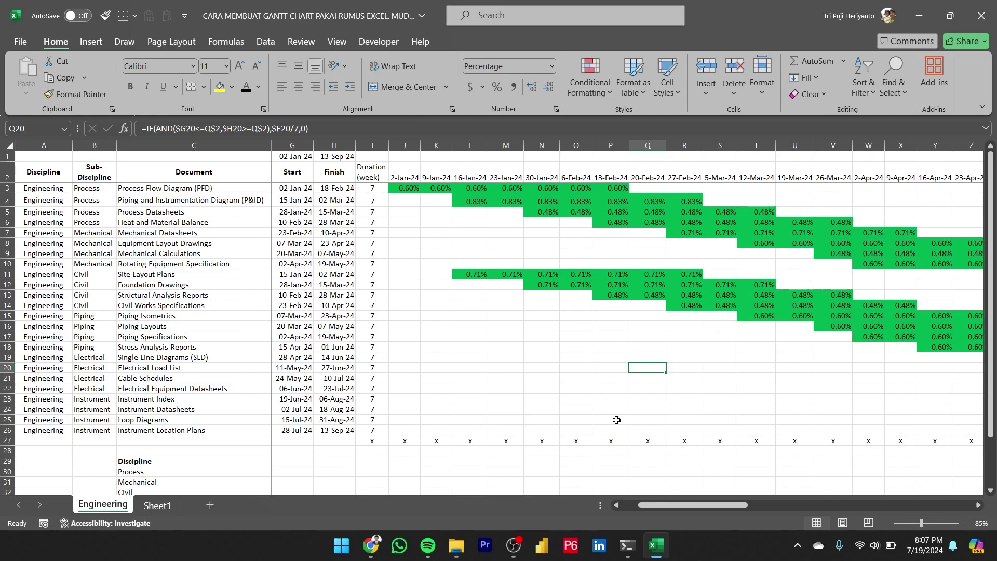
click(516, 544)
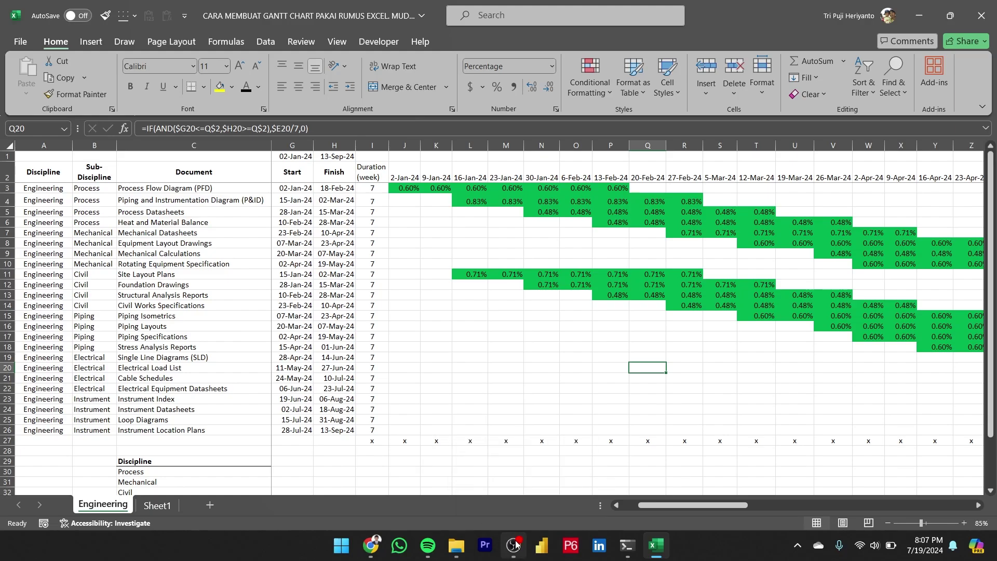